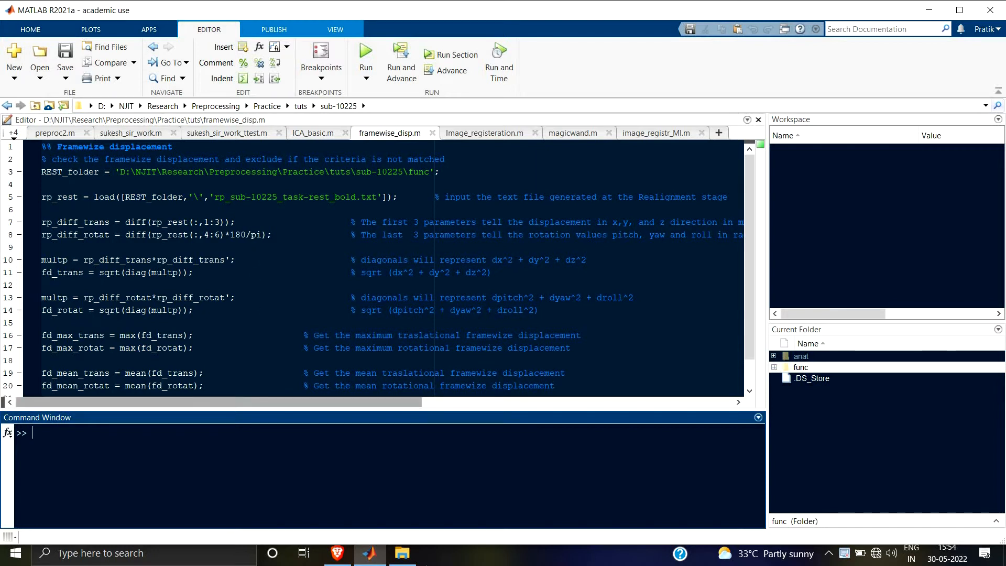
- Switch to File Explorer and open the func folder of sub-10225 under Preprocessing\Practice\tuts
left_click(402, 553)
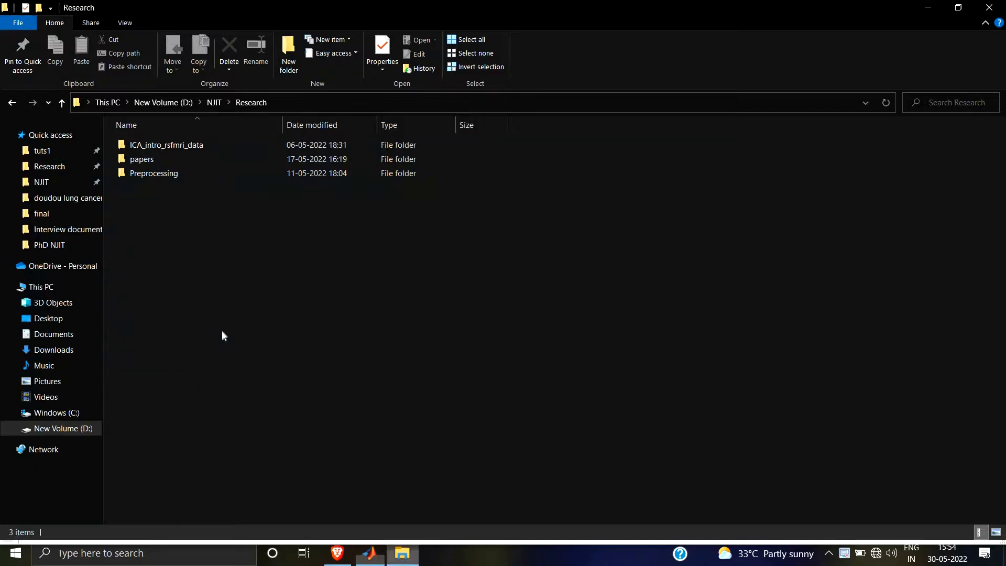
double_click(173, 172)
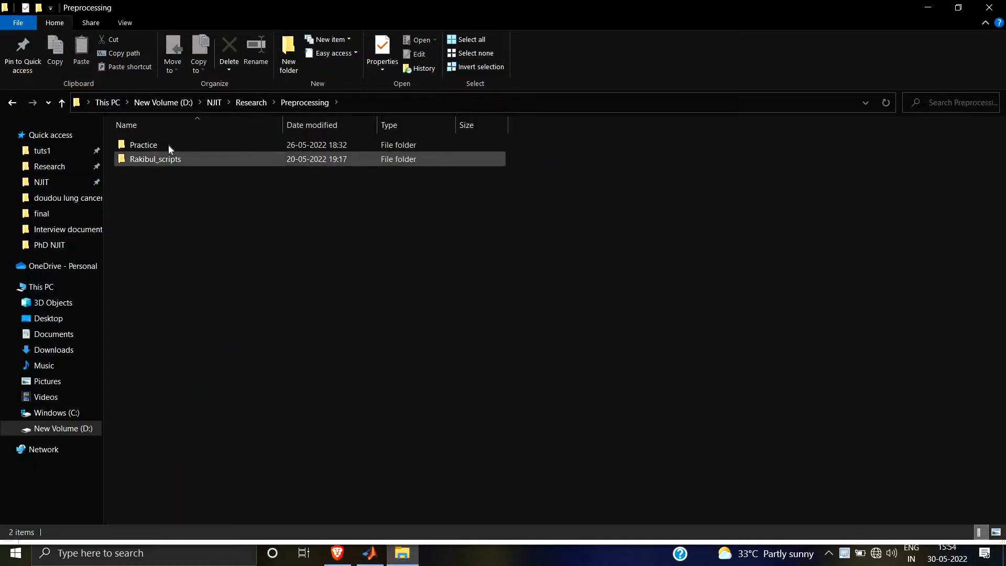
double_click(157, 144)
double_click(153, 256)
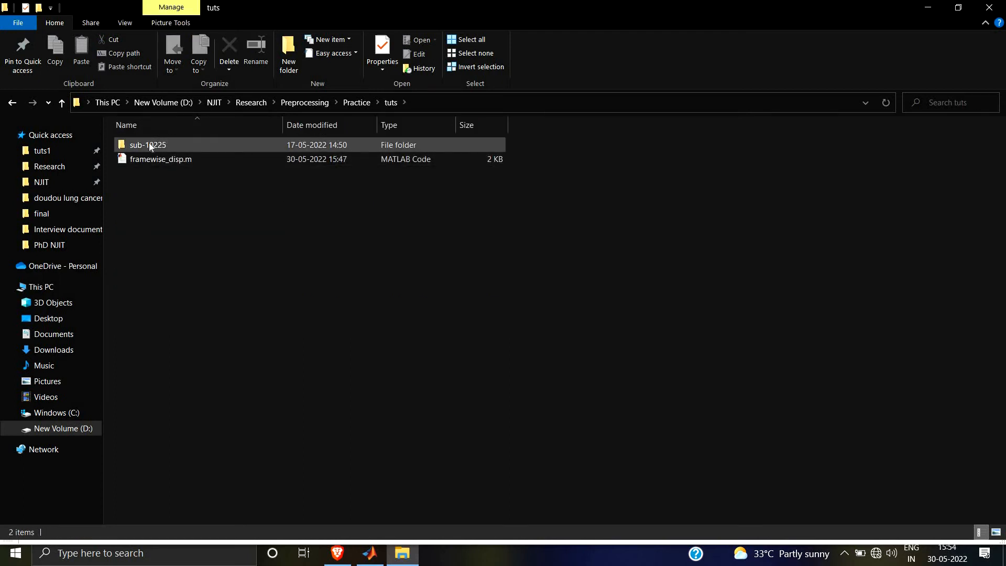
double_click(149, 146)
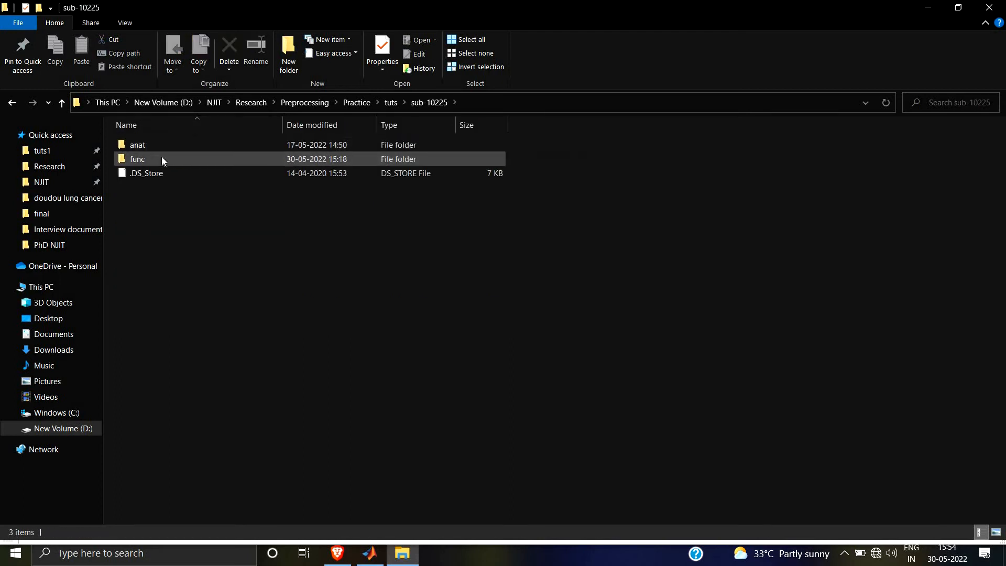
double_click(162, 157)
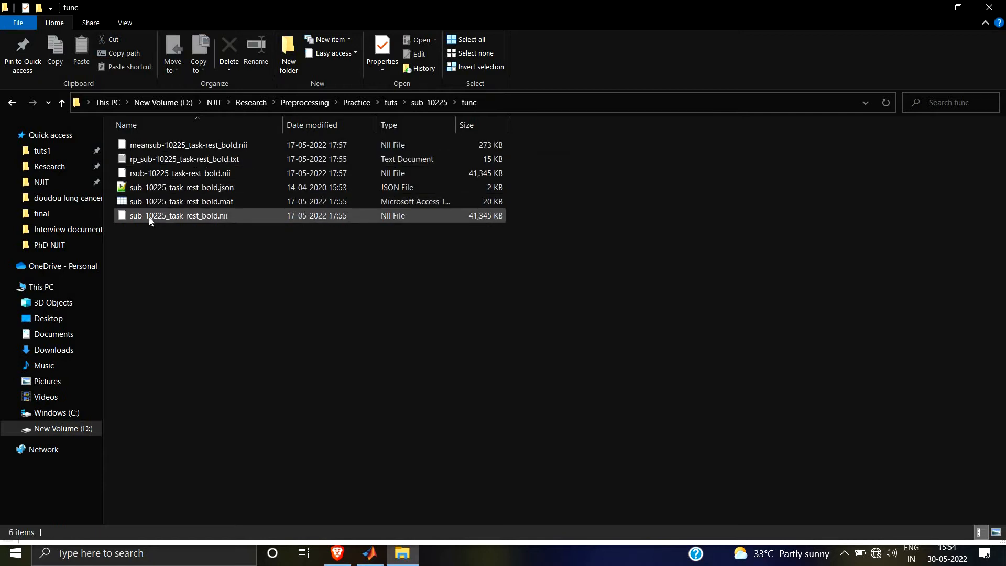
- Examine the original, resliced and mean functional images and the realignment parameter text file in the func folder
left_click(167, 215)
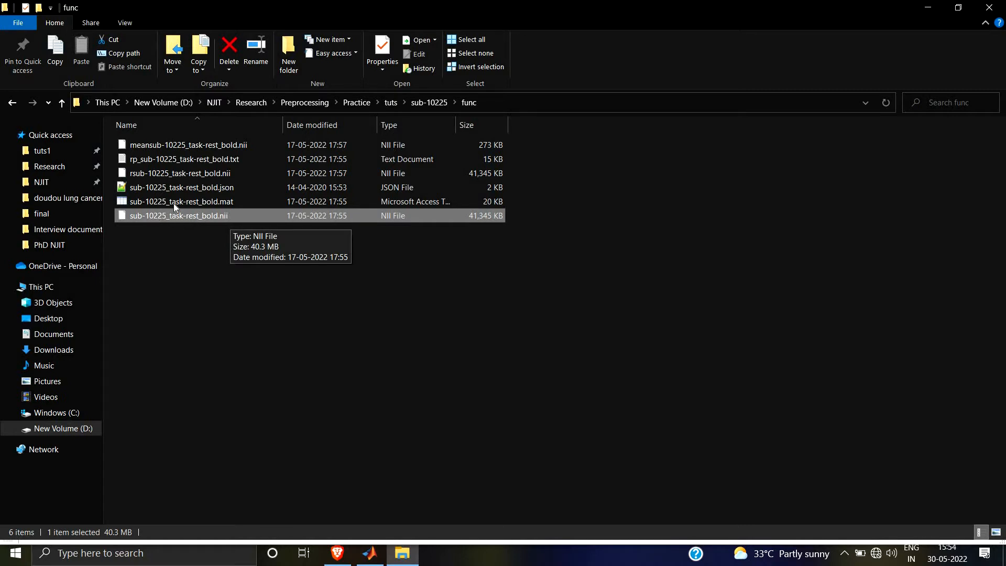
left_click(167, 174)
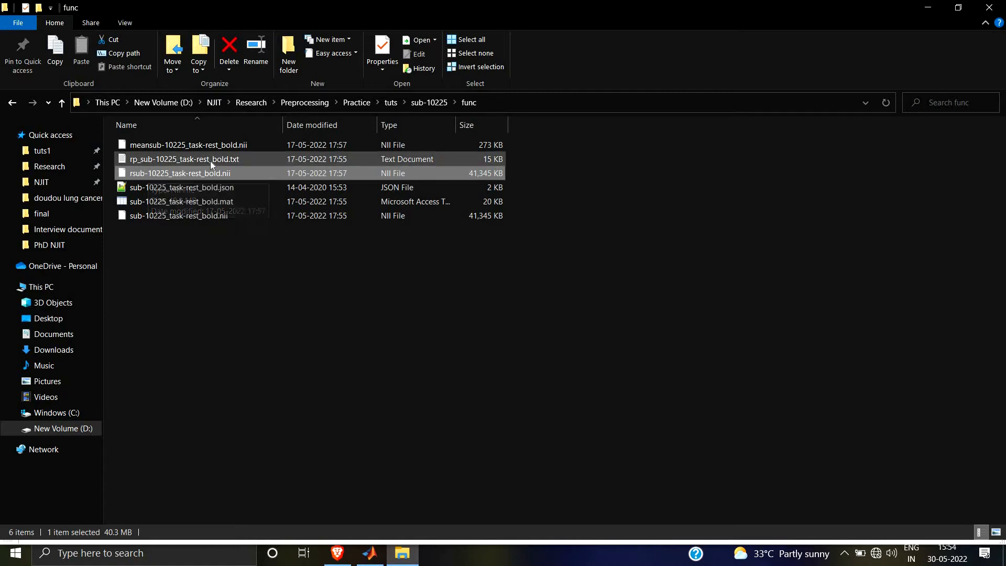
left_click(230, 162)
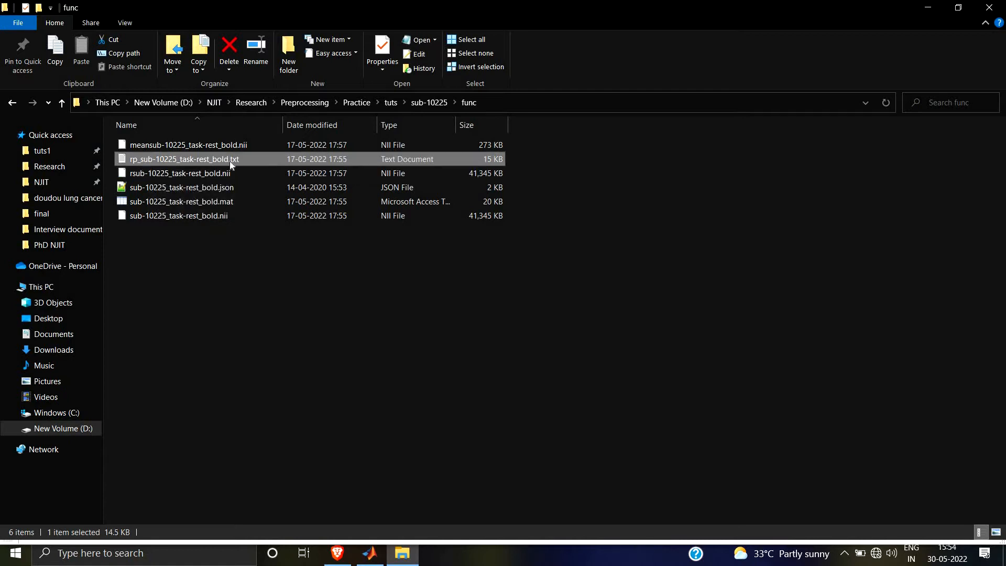
left_click(143, 146)
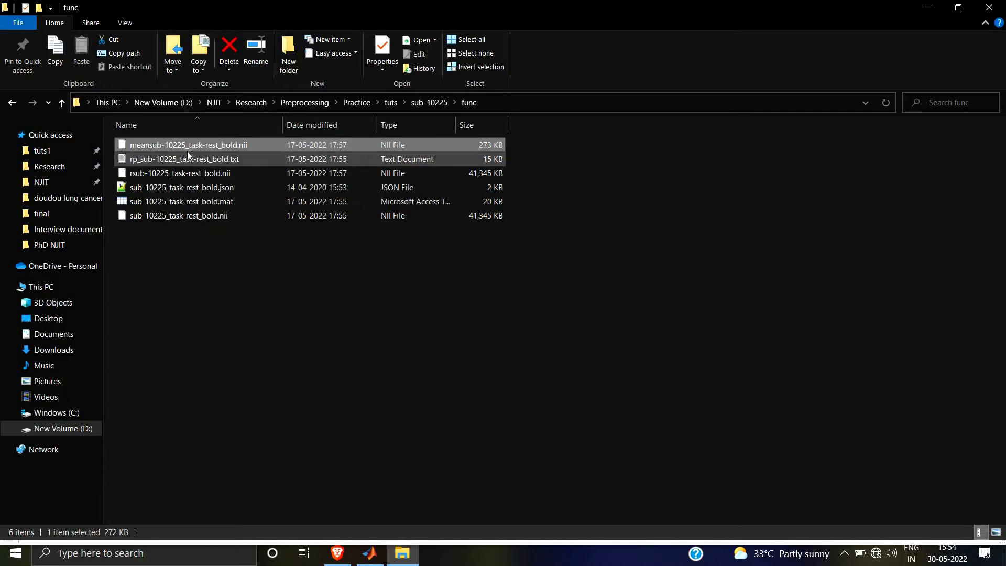
left_click(134, 173)
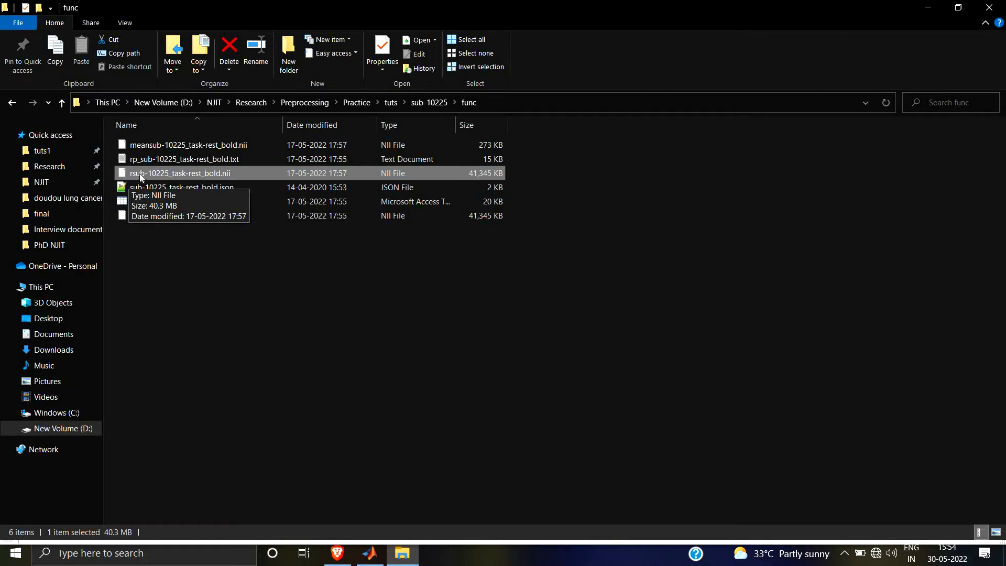
- Open the anat folder of sub-10225 and select the anatomical image sub-10225_T1w.nii
left_click(439, 103)
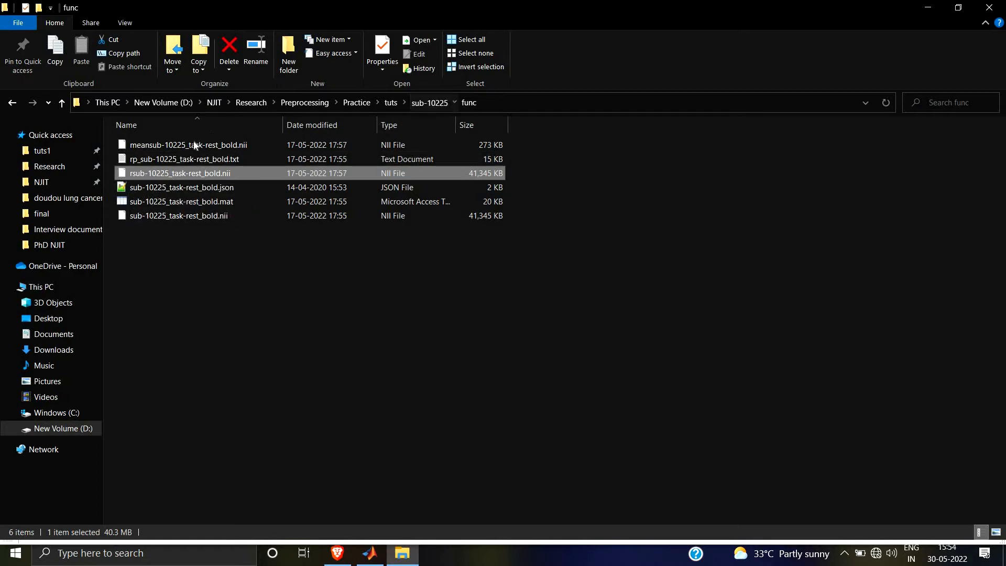
double_click(165, 150)
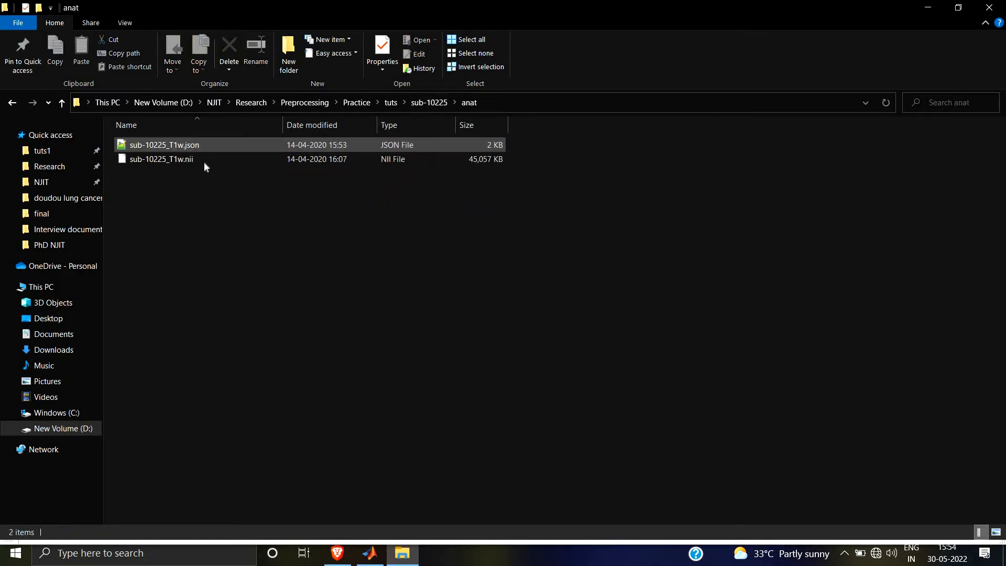
left_click(160, 164)
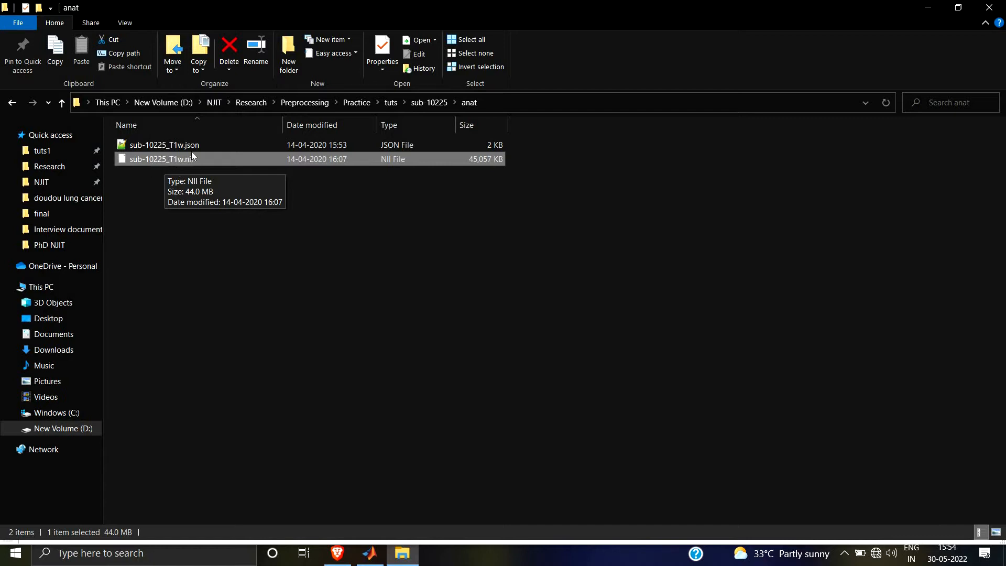
- Return to MATLAB and launch SPM for functional MRI with the command spm fmri
left_click(925, 8)
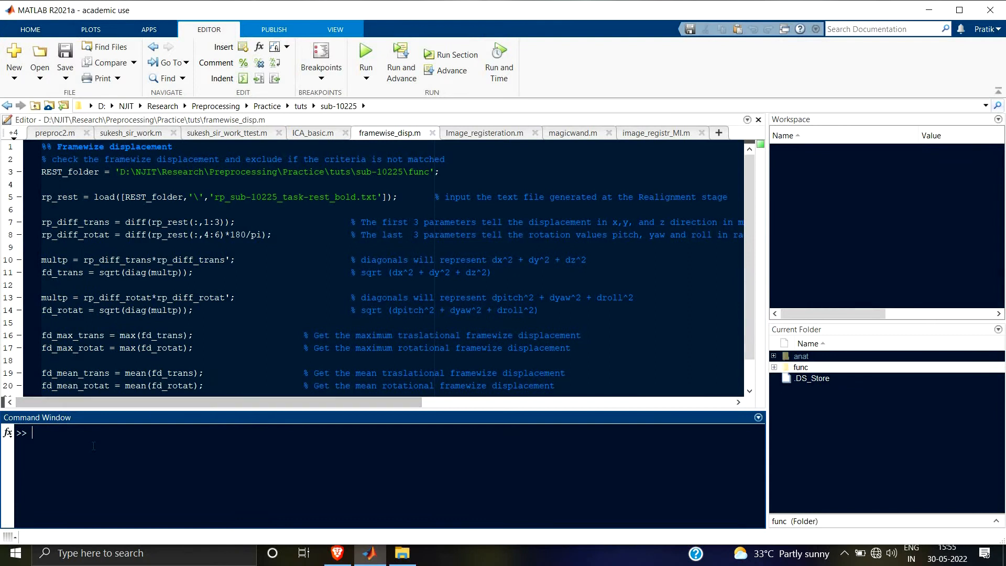
type("spm fmri")
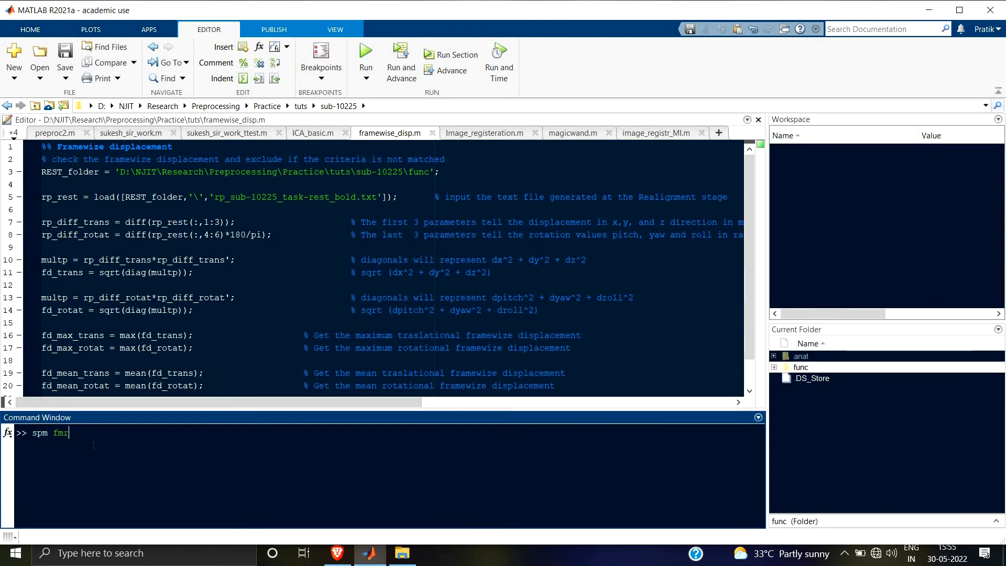
key("Return")
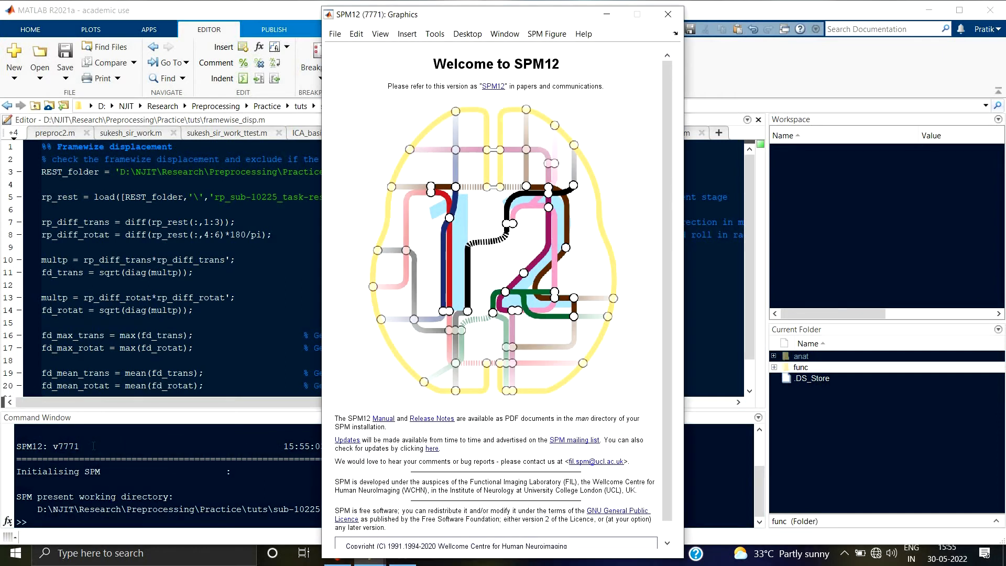
- Bring the SPM12 Menu and blank interactive windows to the front and place the Menu window beside the Graphics window
left_click(401, 562)
left_click(402, 562)
left_click(375, 562)
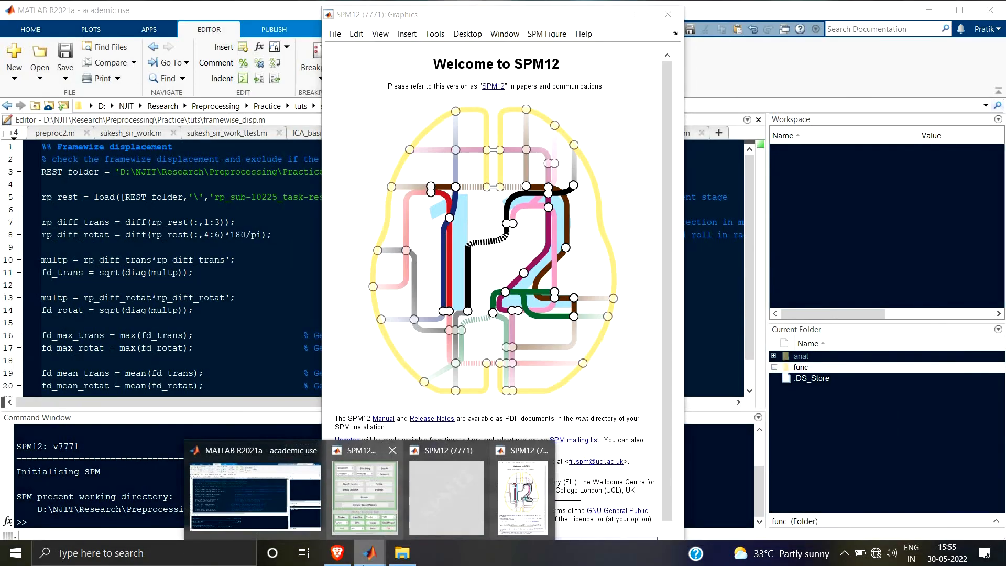
left_click(365, 494)
left_click(370, 559)
left_click(448, 495)
mouse_move(471, 164)
left_mouse_down()
mouse_move(168, 292)
mouse_move(177, 23)
left_mouse_up()
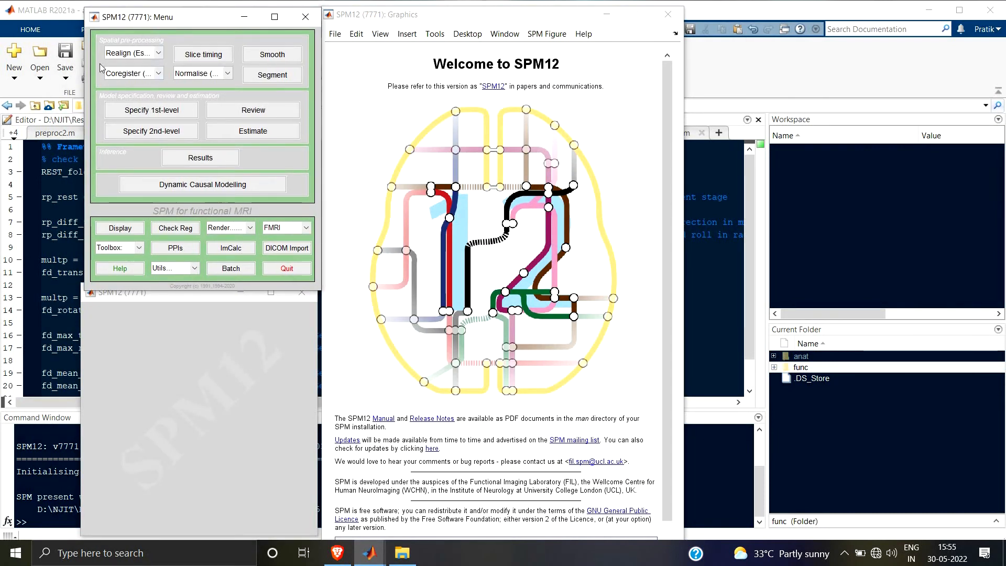
- Run Check Reg on rsub-10225_task-rest_bold.nii from the func folder and sub-10225_T1w.nii from the anat folder
left_click(171, 233)
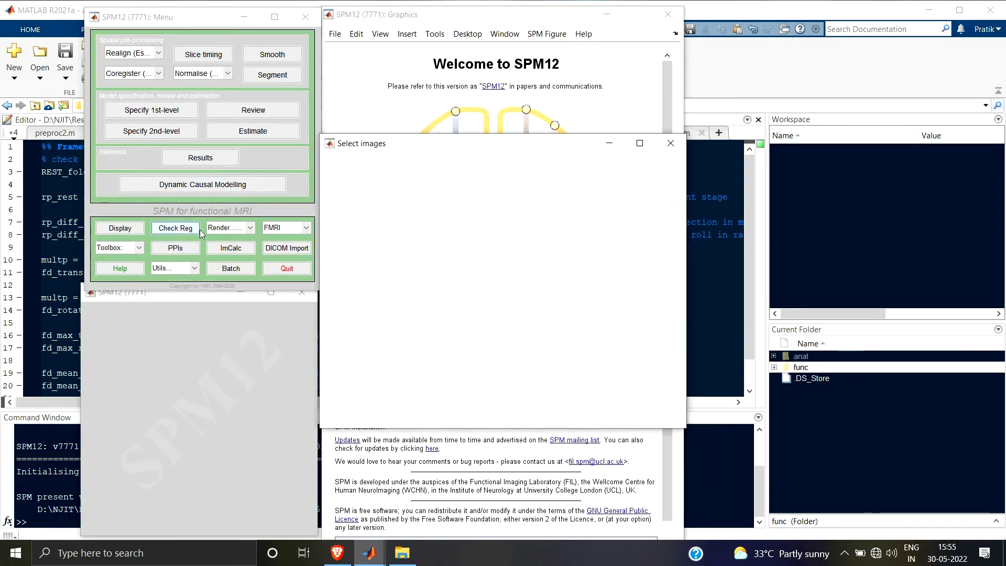
left_click(337, 256)
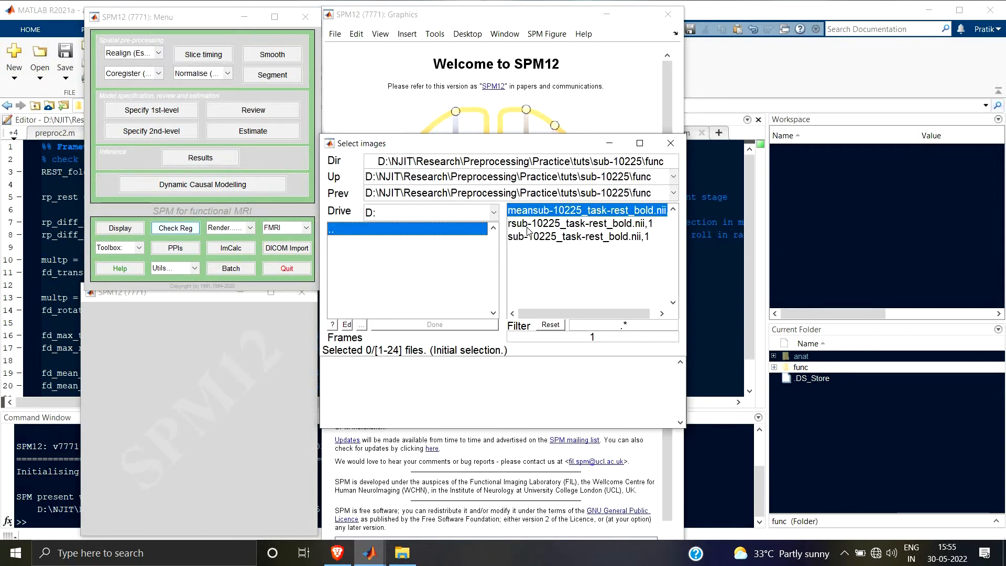
left_click(532, 224)
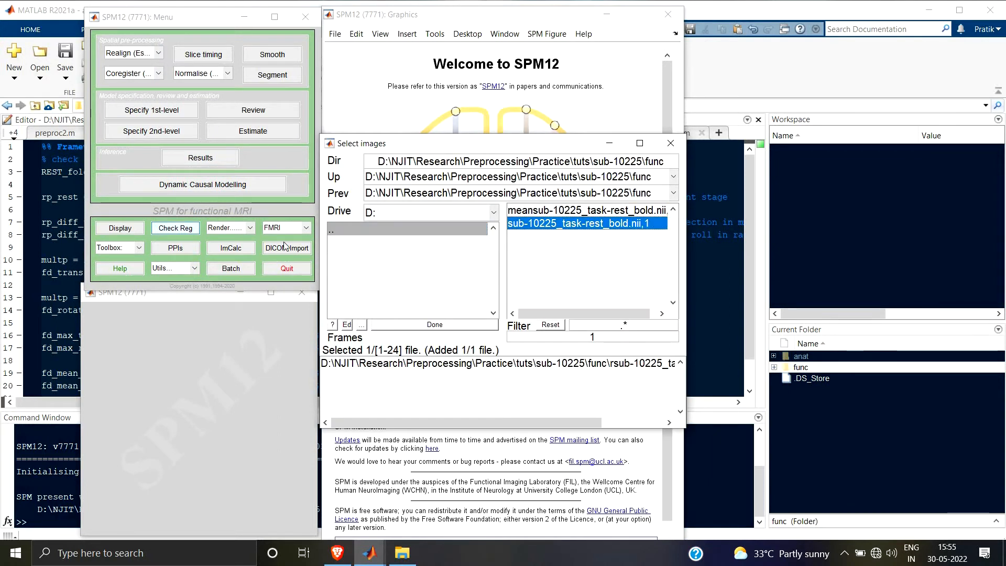
left_click(365, 227)
left_click(348, 242)
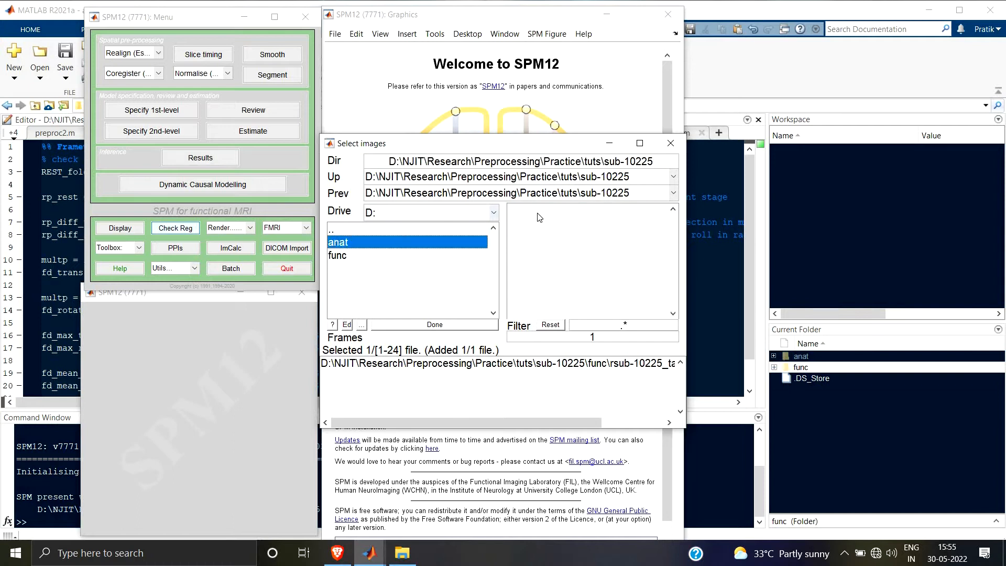
left_click(577, 210)
left_click(387, 325)
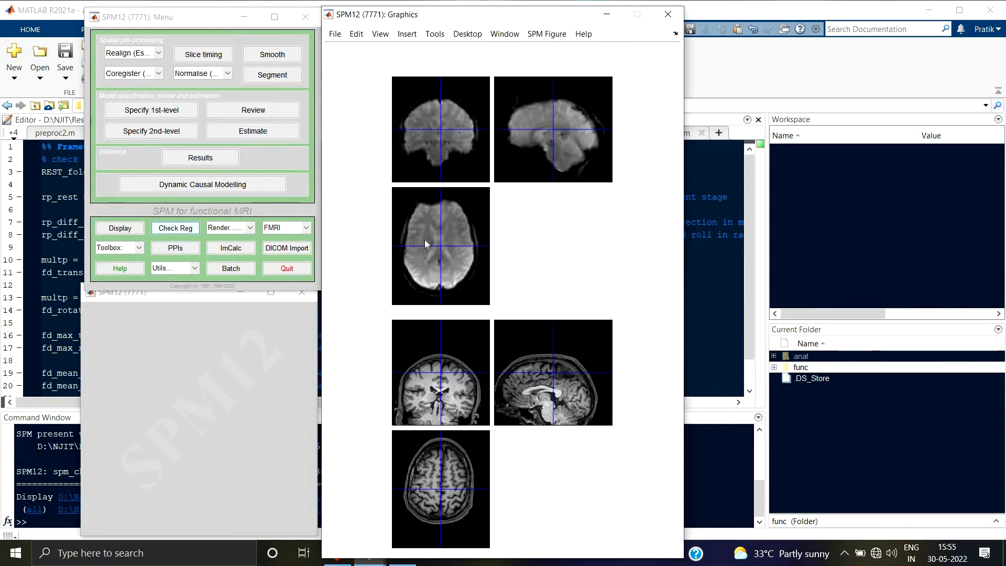
- Display the contour of the functional image onto all images but the current one
right_click(423, 225)
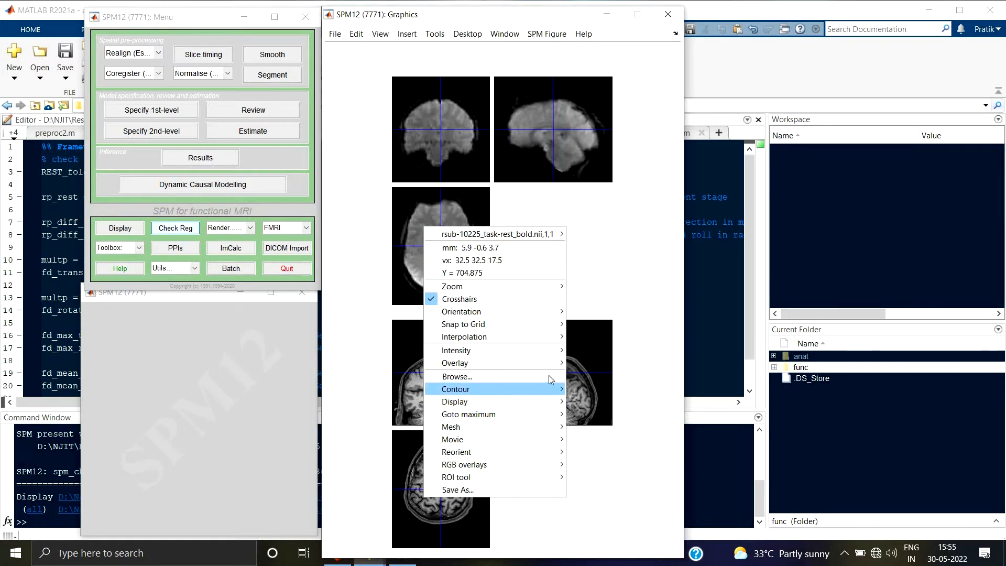
mouse_move(550, 388)
mouse_move(602, 389)
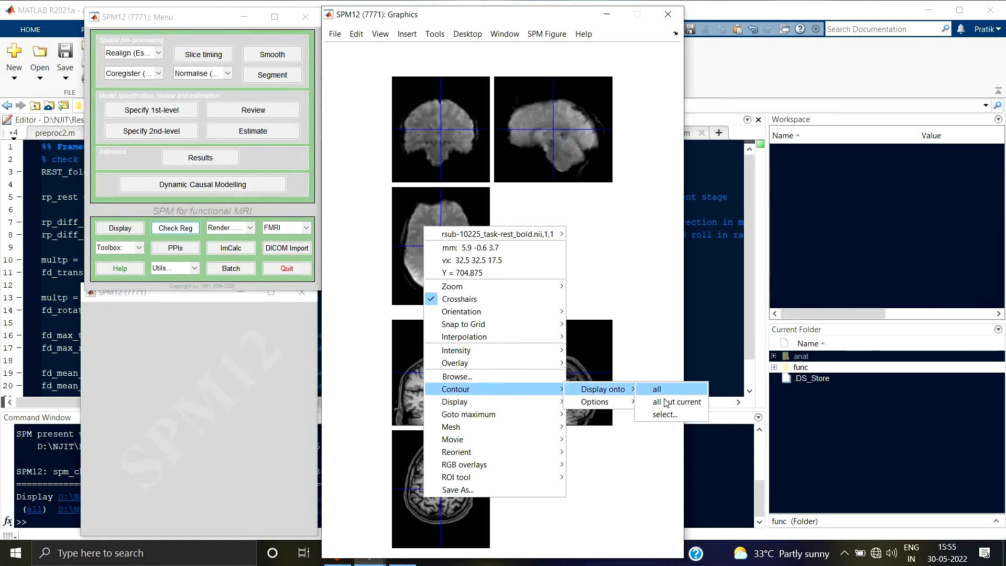
left_click(666, 402)
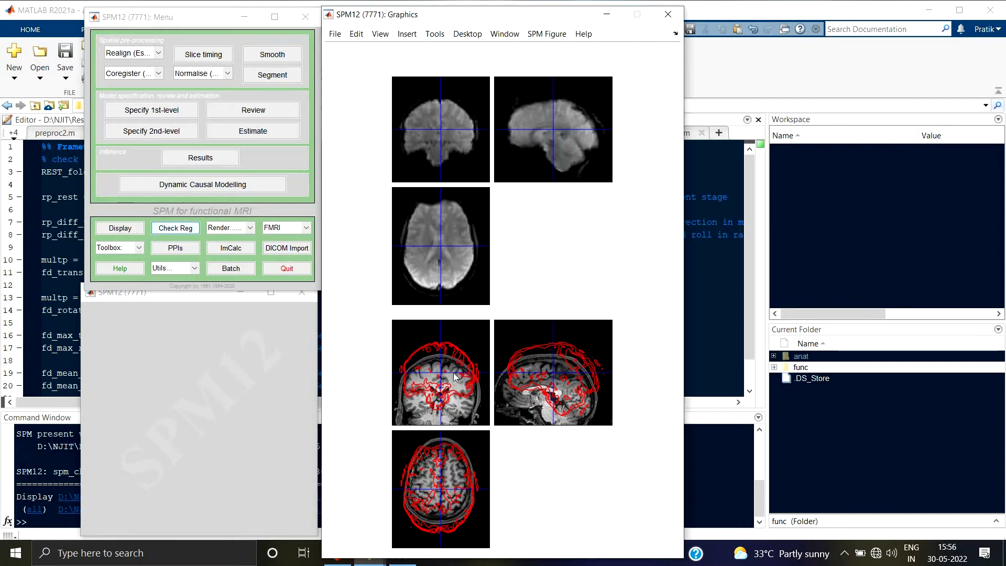
- View the available Coregister variants in the SPM12 Menu window
left_click(159, 76)
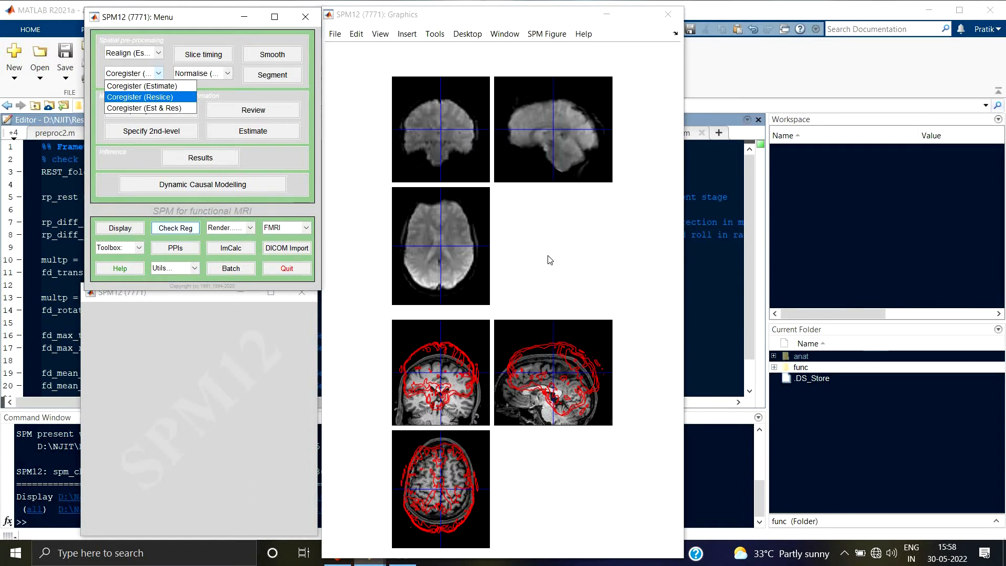
- Return to the main MATLAB window, make func the current folder and ready the command prompt
left_click(702, 483)
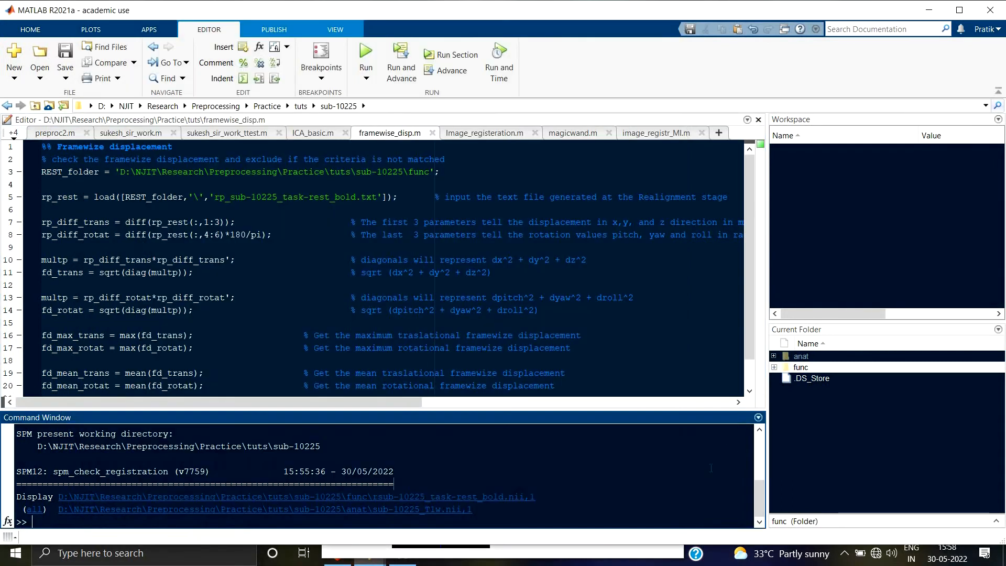
double_click(801, 367)
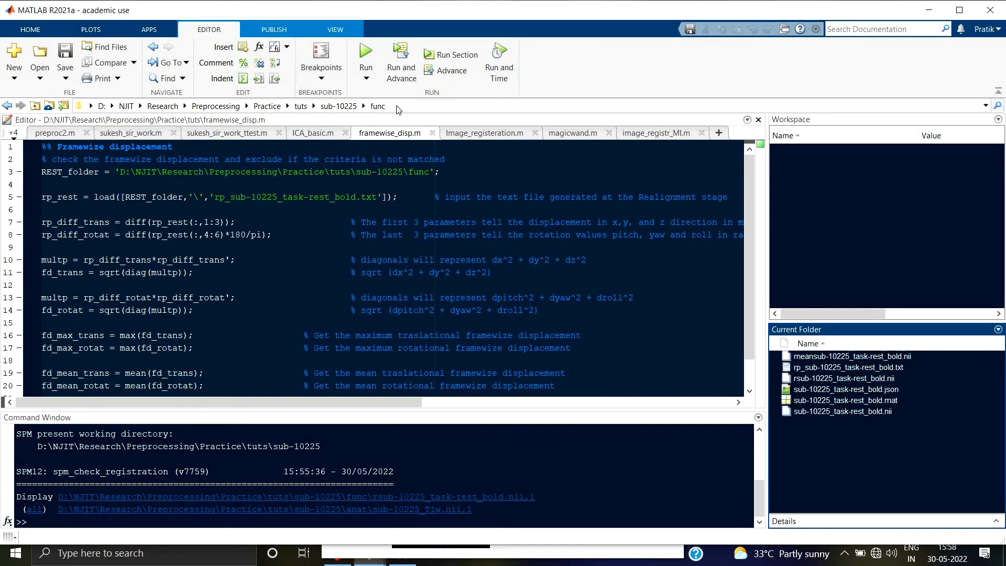
left_click(430, 525)
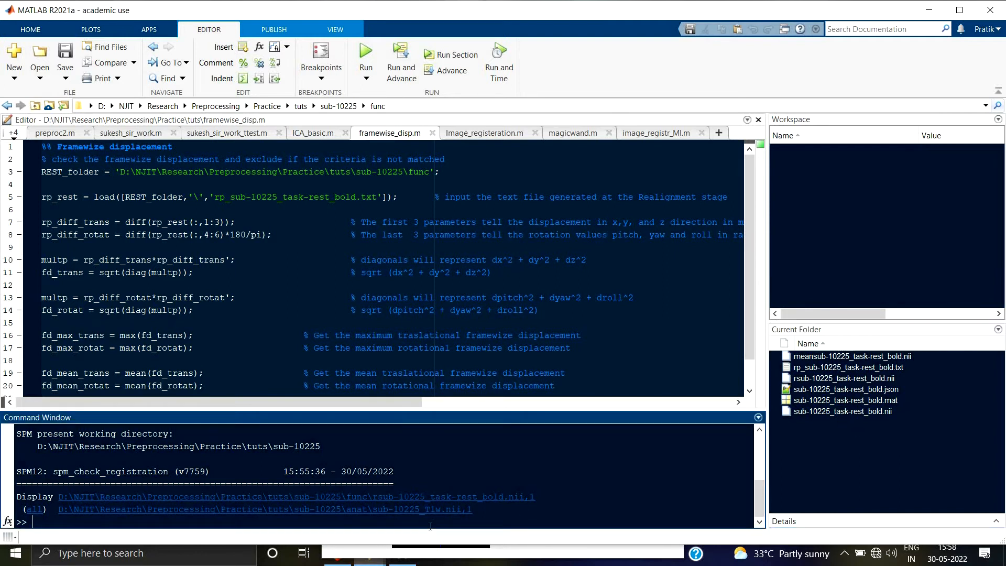
- Read the NIfTI header of rsub-10225_task-rest_bold.nii in the func folder into a variable temp with niftiinfo, suppressing the output
type("temp = niftiinfo")
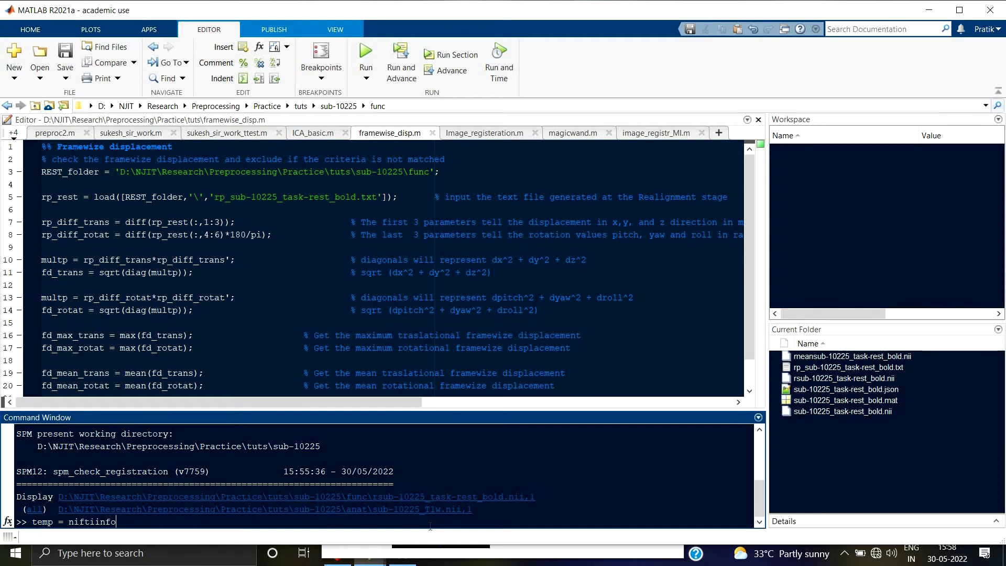
type("();")
type("'');")
left_click(408, 105)
key("ctrl+c")
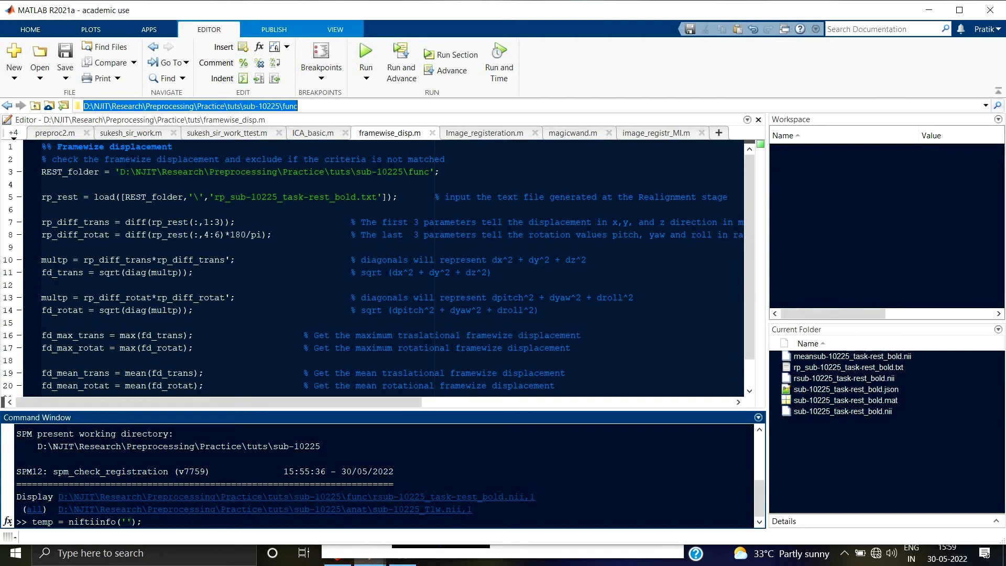
left_click(362, 458)
key("ctrl+v")
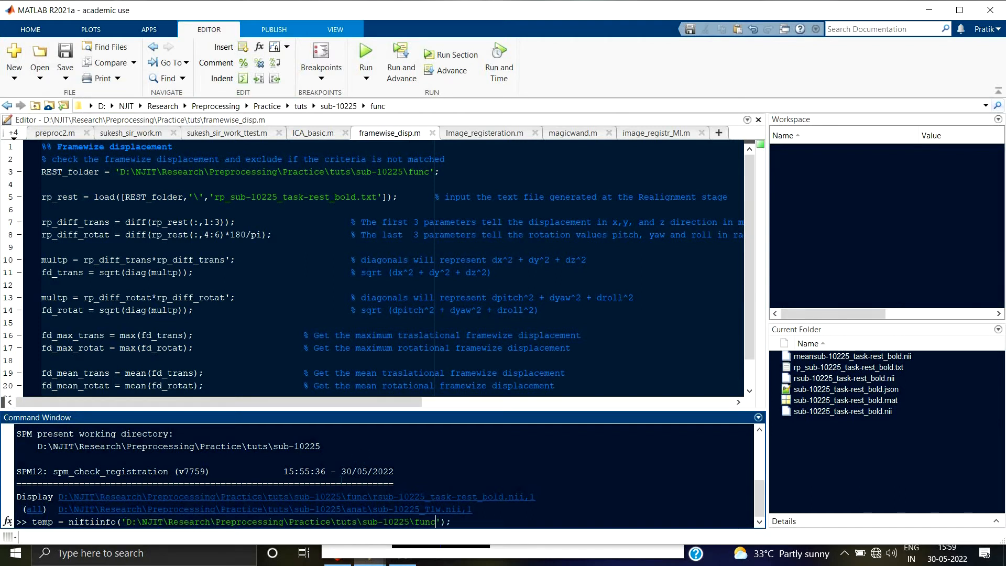
type("\\rsub")
key("Tab")
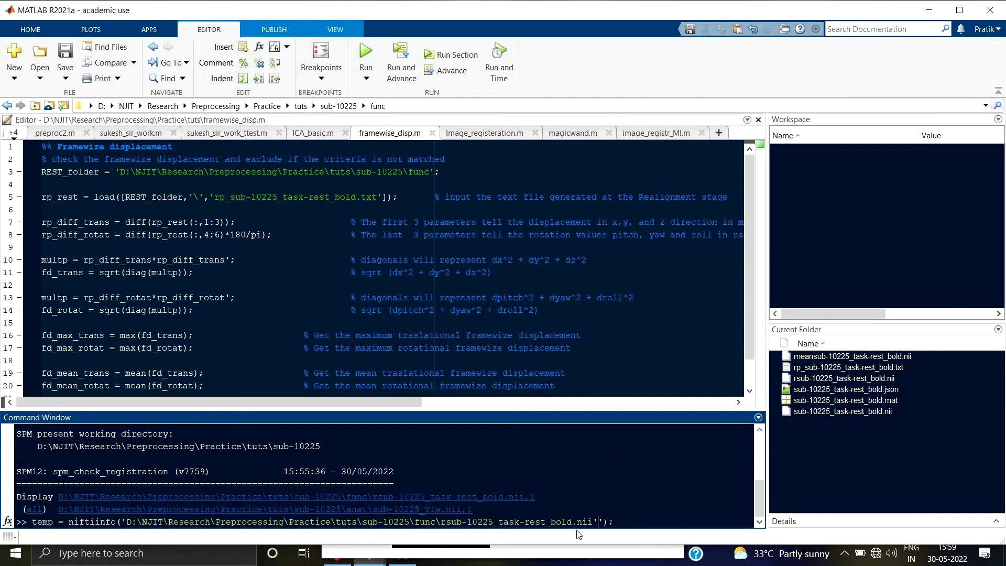
key("BackSpace")
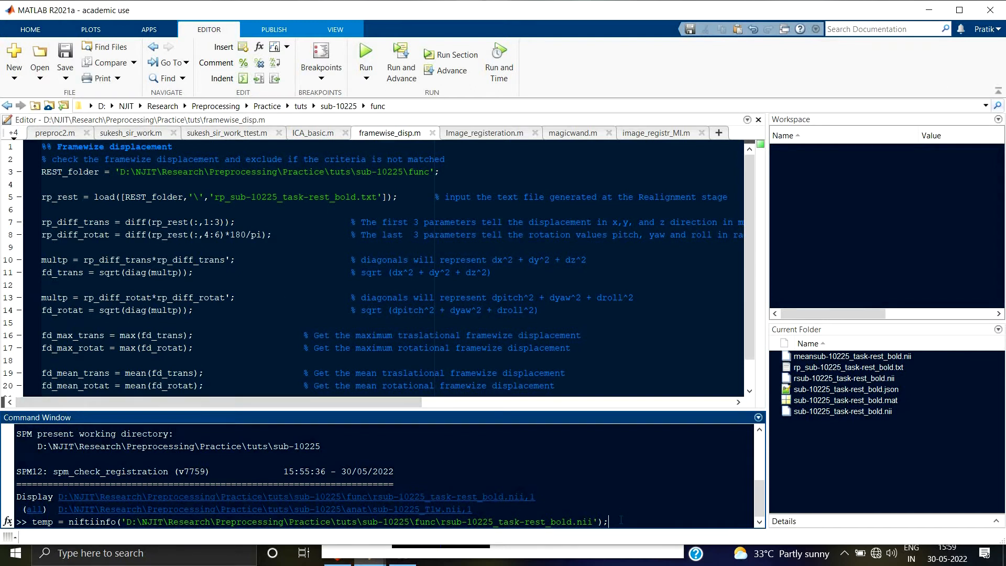
key("Return")
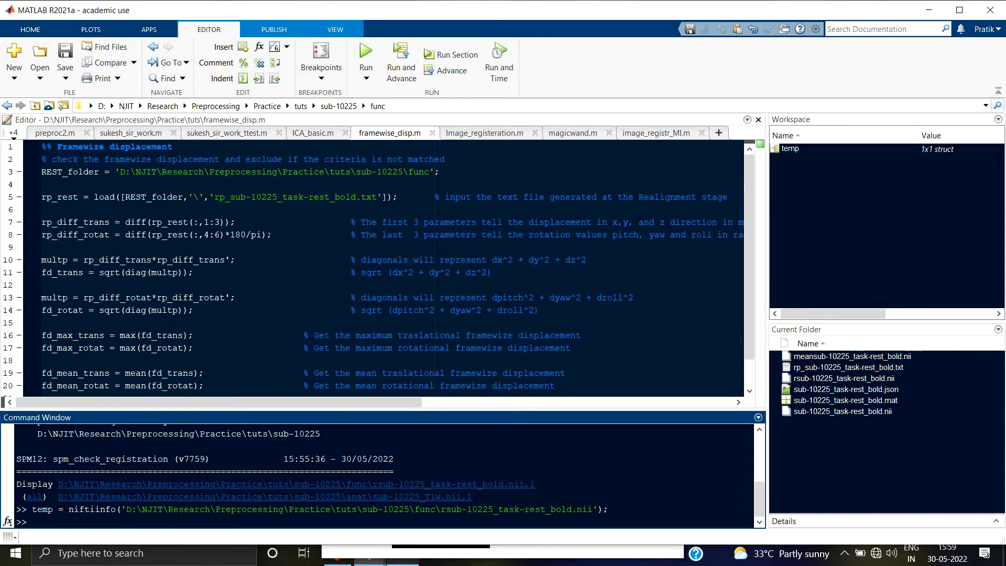
- Open the temp structure and examine its ImageSize, PixelDimensions, Datatype, SpaceUnits, TimeUnits and Transform fields
left_click(787, 150)
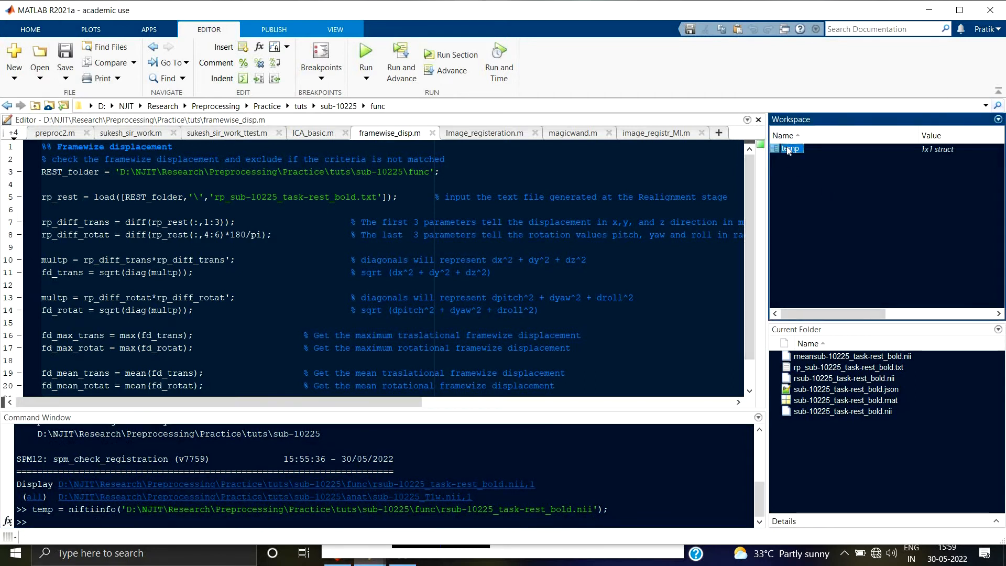
double_click(788, 151)
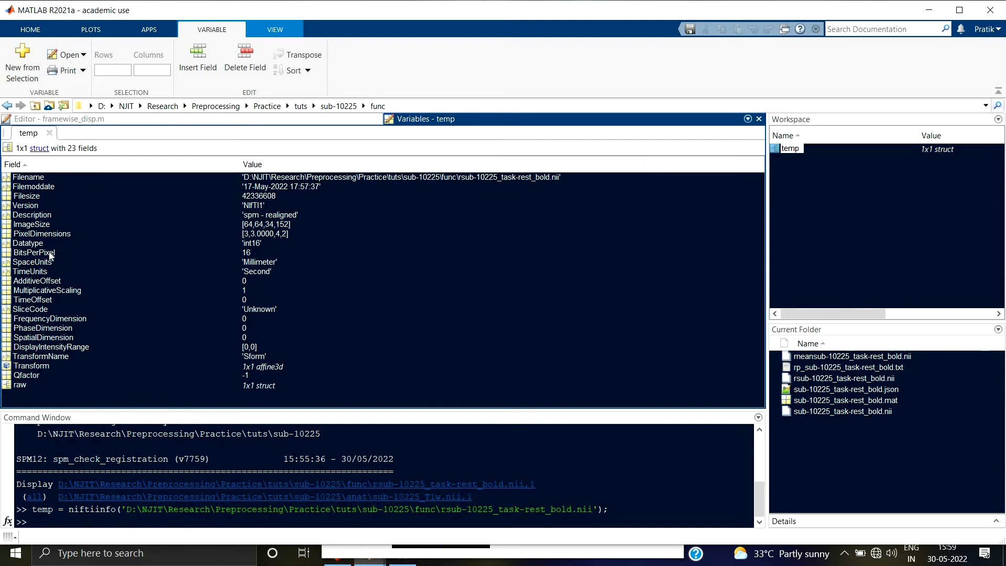
double_click(261, 225)
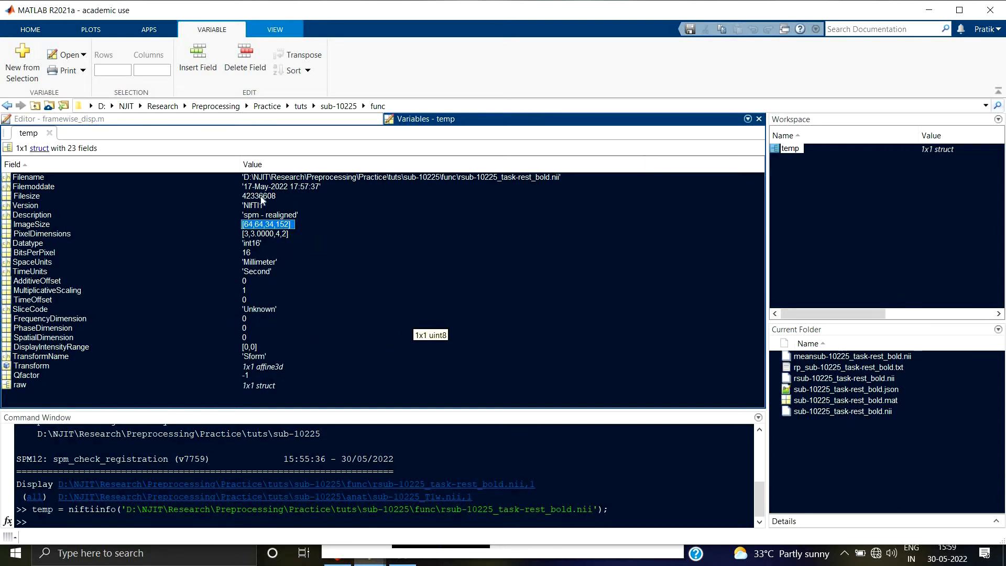
left_click(244, 235)
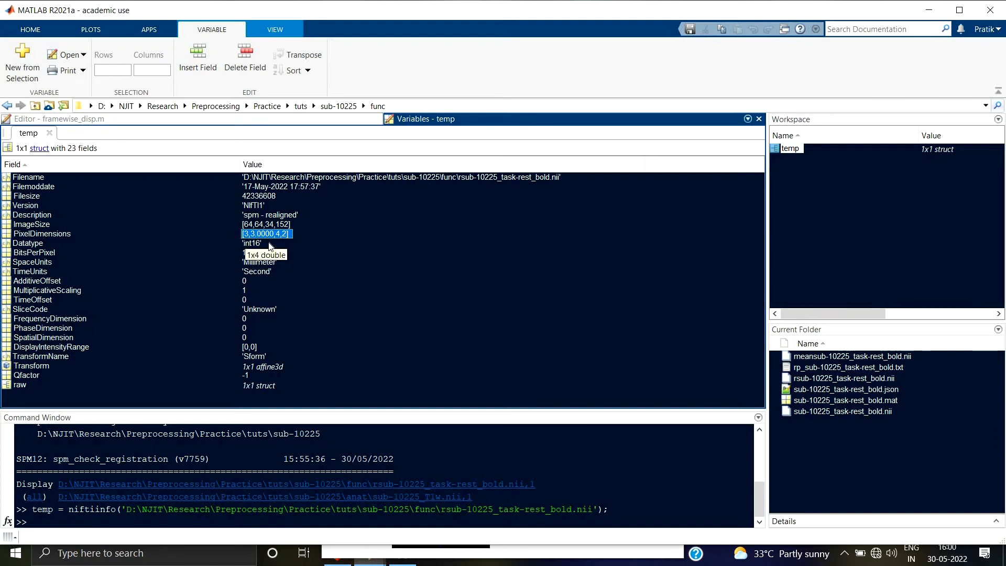
left_click(268, 245)
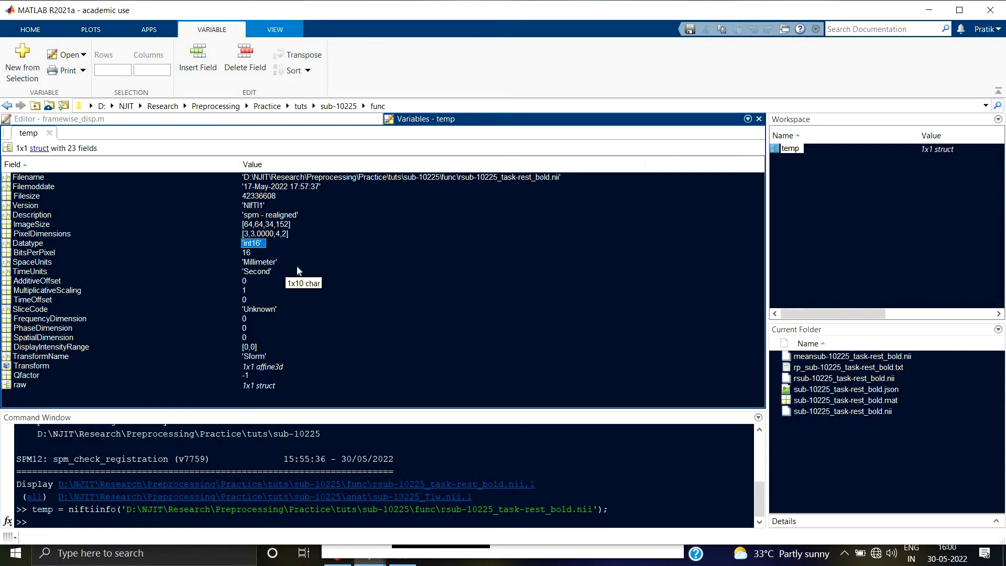
left_click(268, 263)
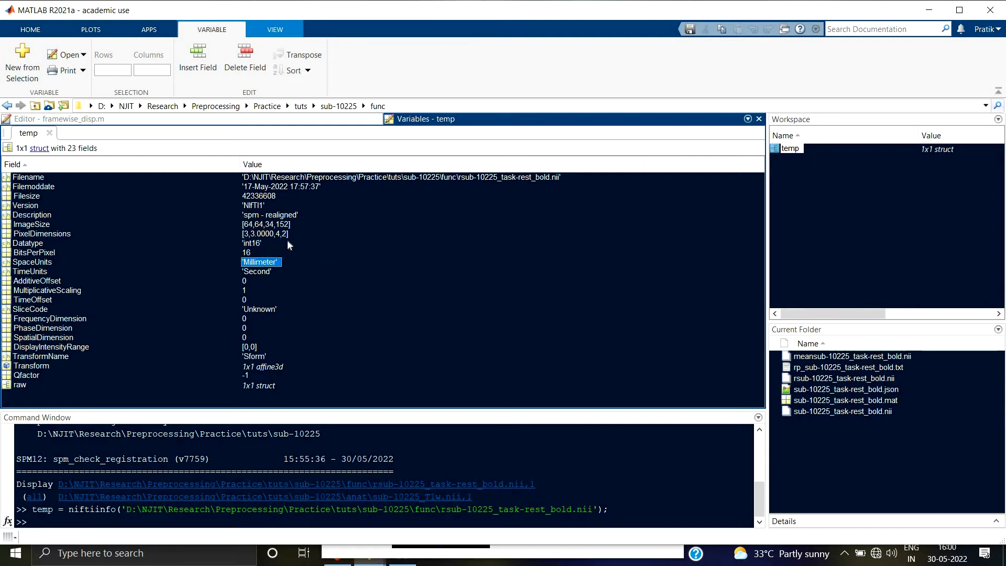
left_click(264, 271)
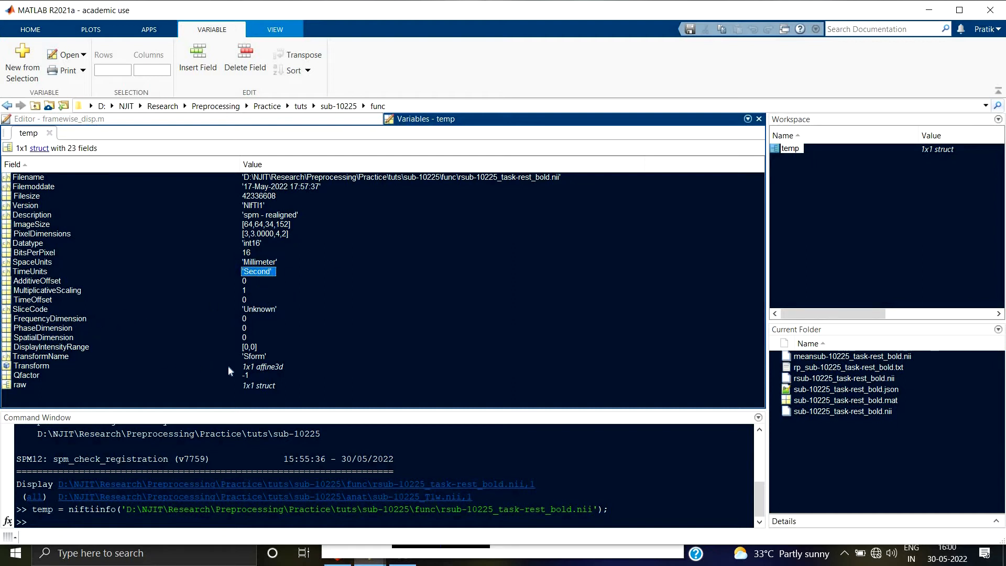
left_click(251, 368)
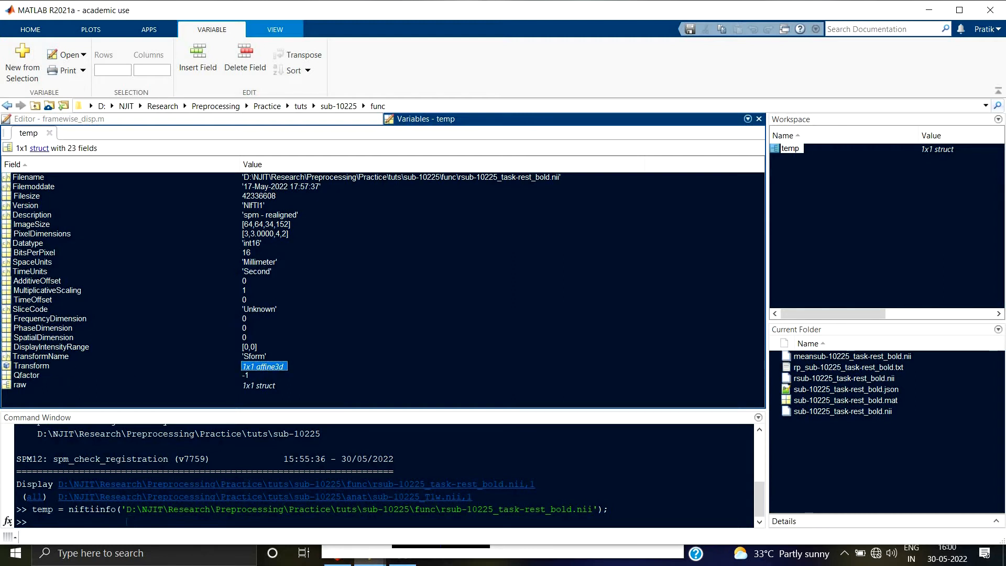
- Output temp.Transform in the Command Window and open the resulting ans variable for inspection
left_click(126, 521)
type("temp.T")
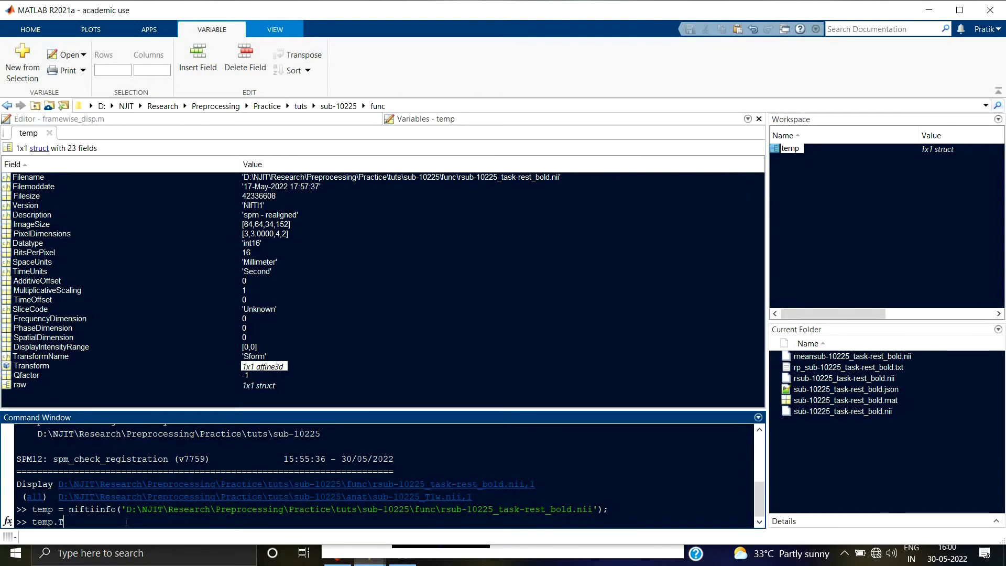
type("ra")
key("Tab")
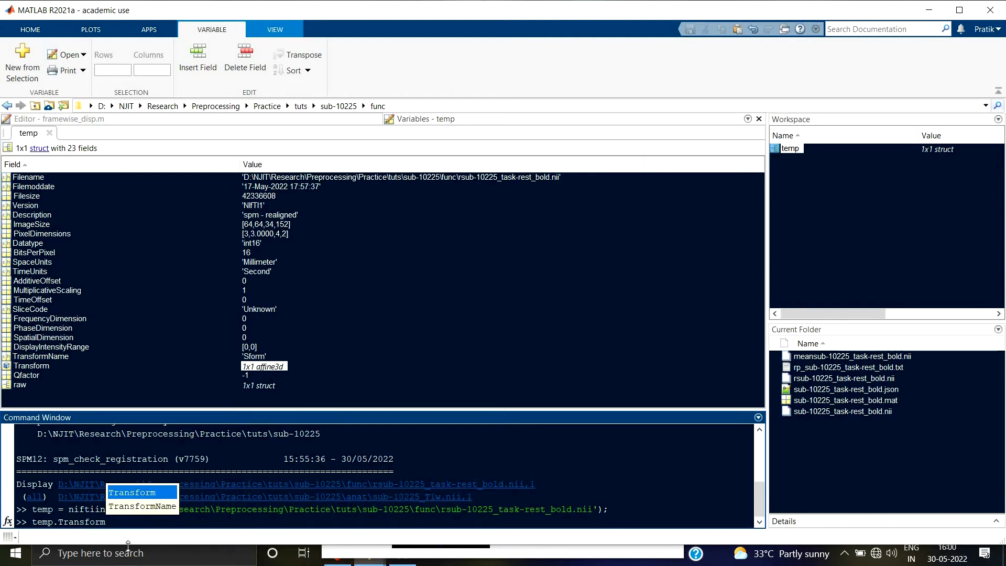
left_click(156, 521)
key("Return")
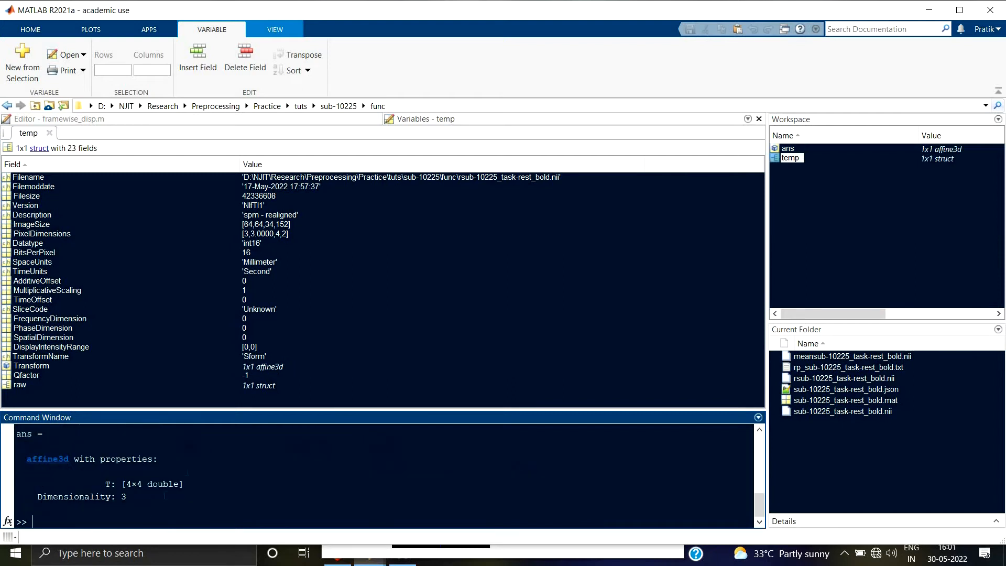
double_click(785, 149)
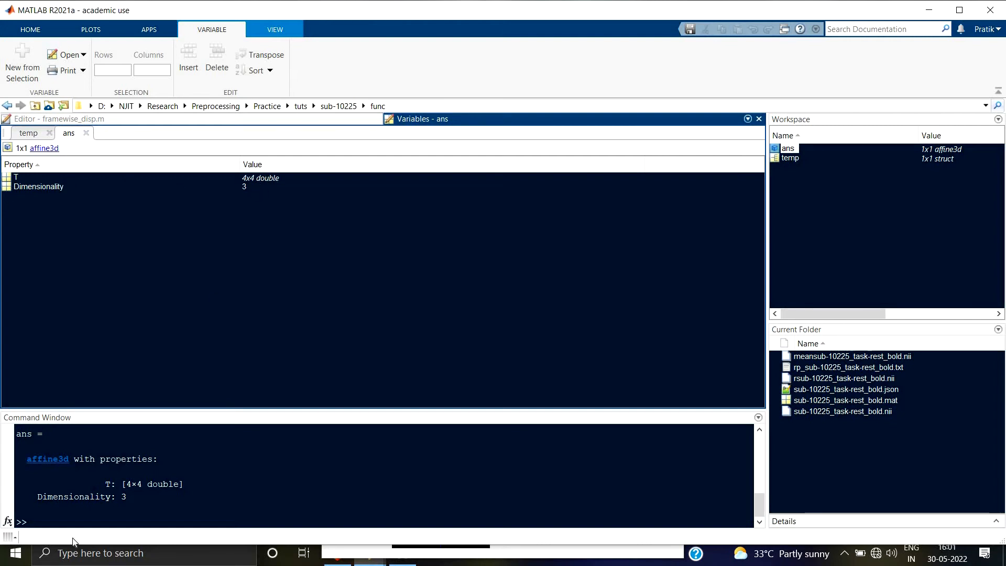
- Display the affine transformation matrix of the functional image with temp.Transform.T
left_click(135, 521)
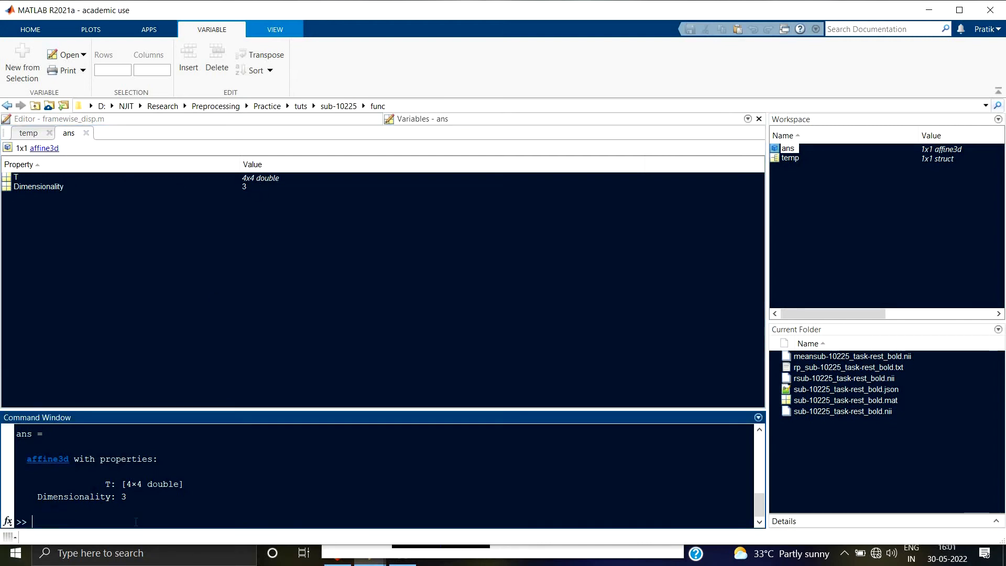
key("Up")
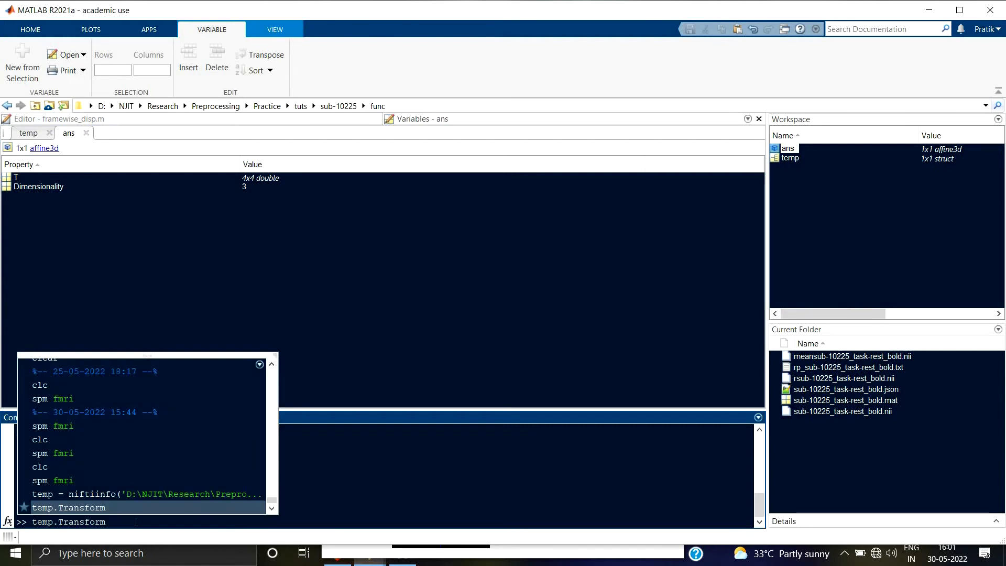
type(".T")
key("Return")
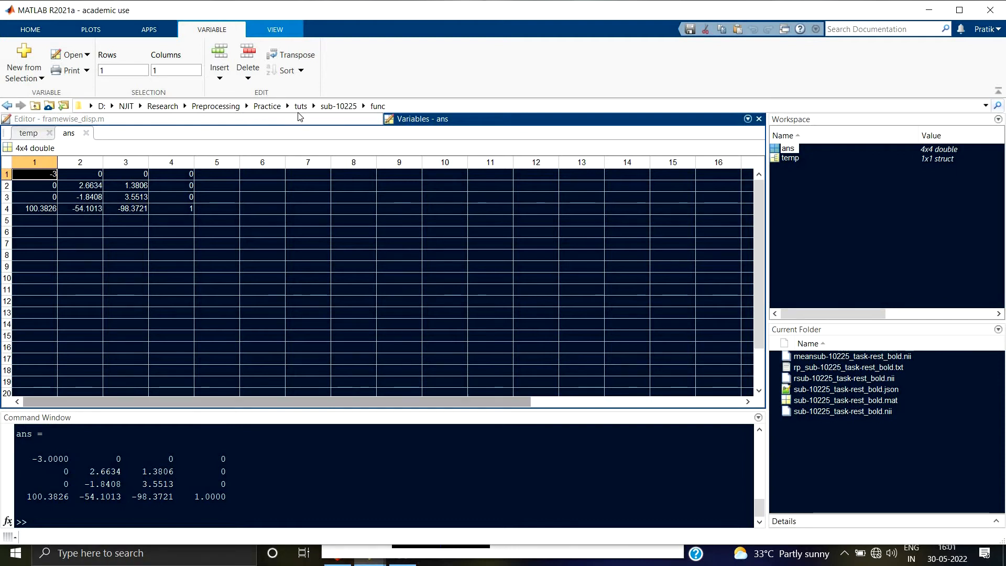
- Bring the SPM12 windows back to the front and open a Coregister (Estimate) batch
left_click(324, 120)
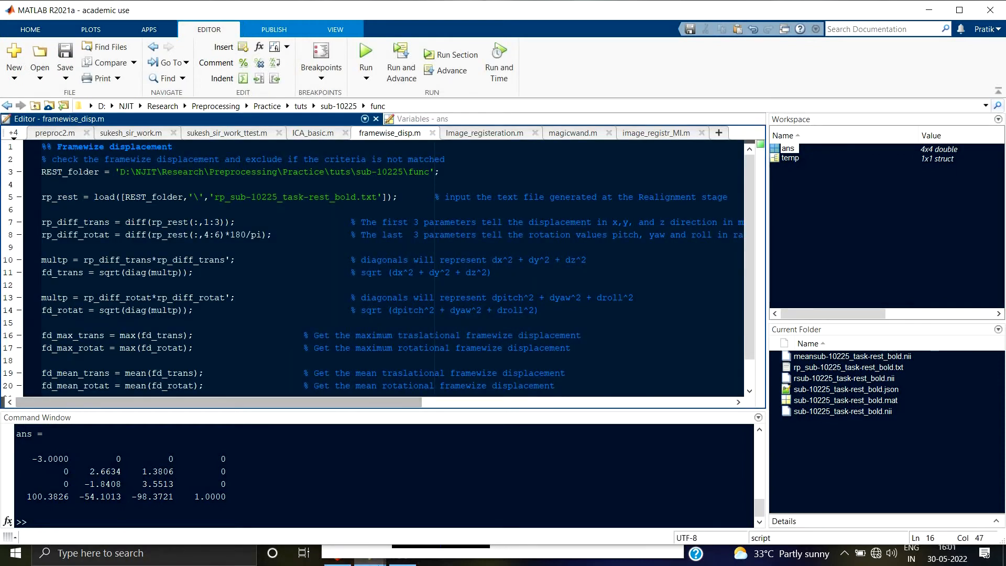
mouse_move(378, 563)
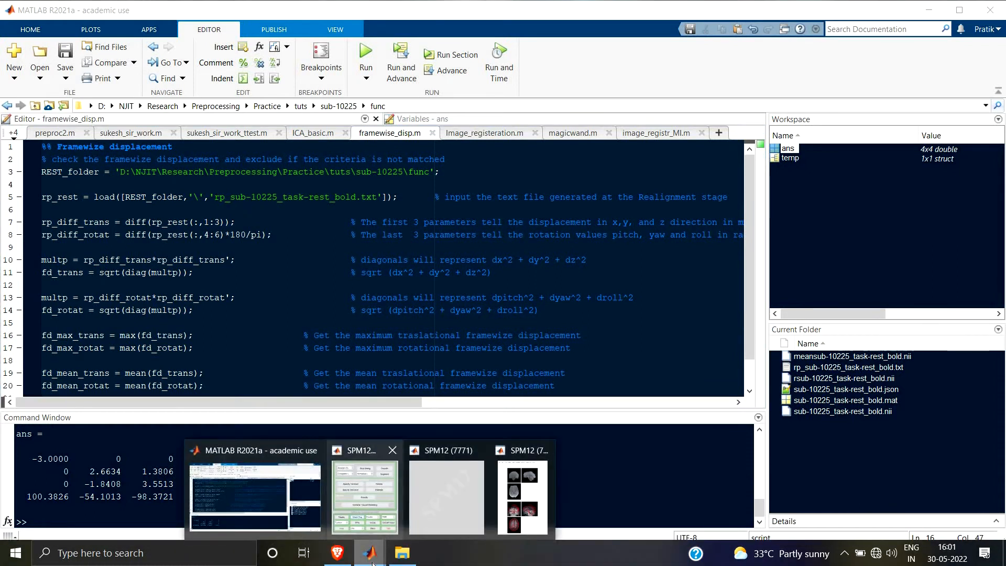
left_click(379, 506)
left_click(446, 495)
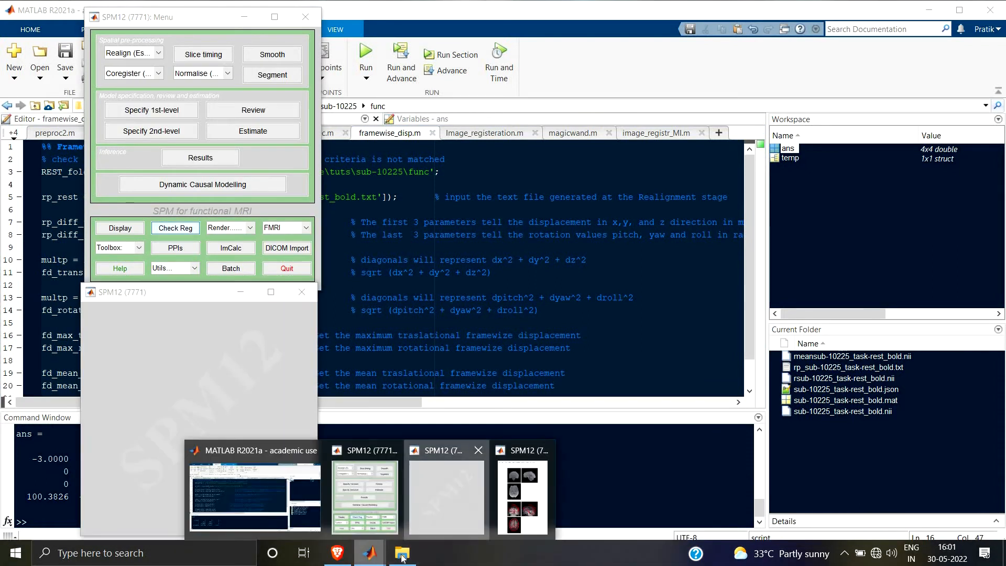
left_click(528, 493)
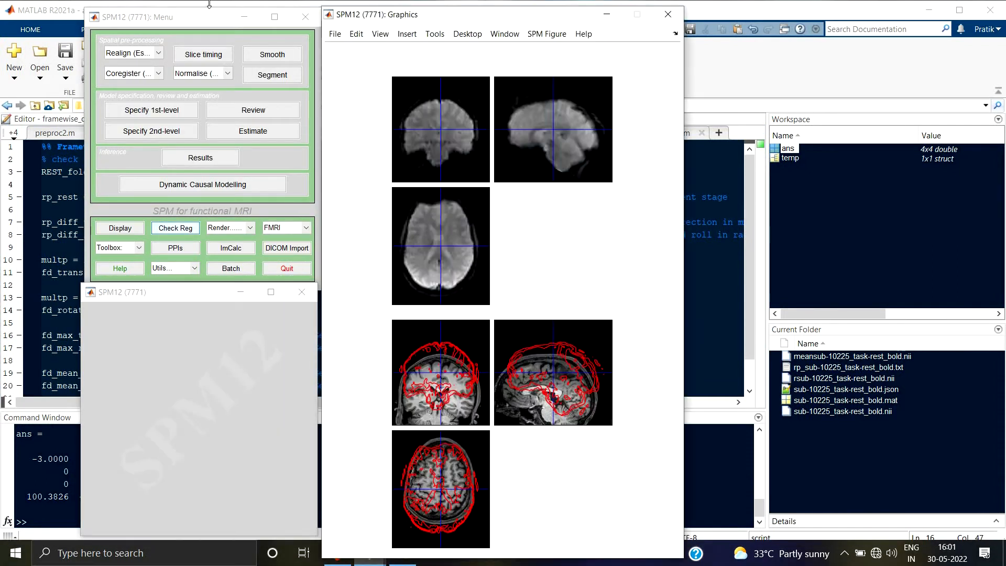
left_click(160, 73)
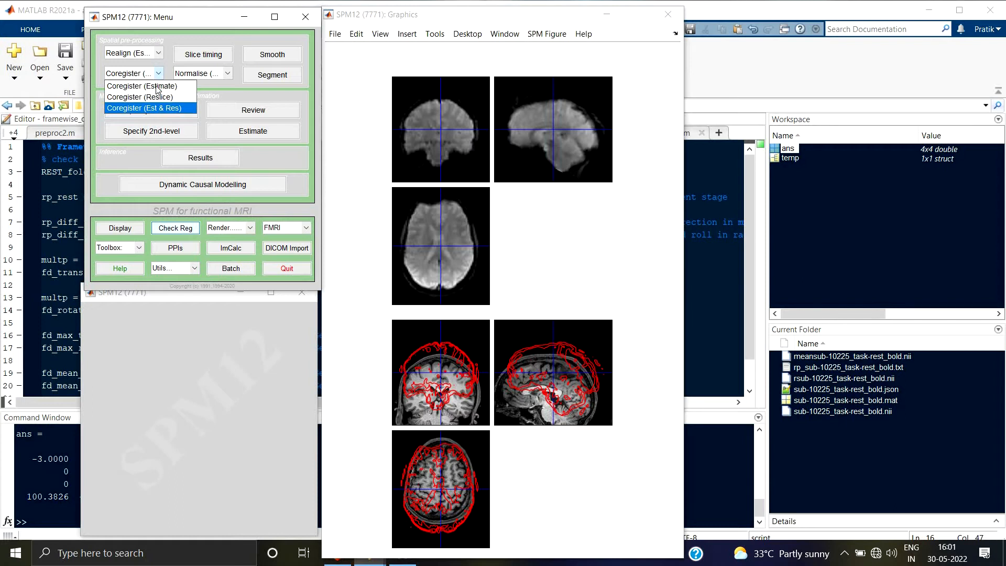
left_click(156, 87)
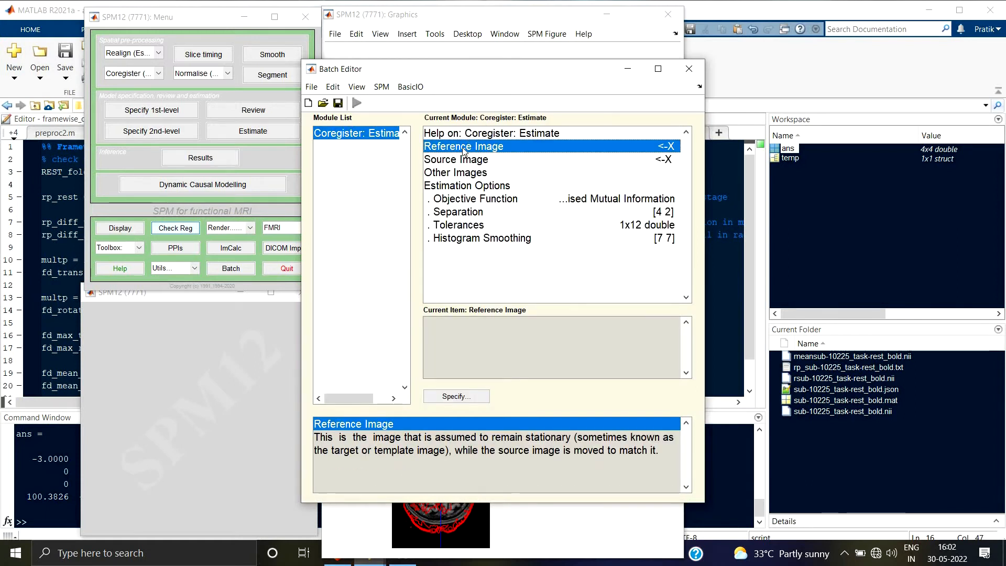
- Set the Reference Image to sub-10225_T1w.nii,1 from the anat folder
double_click(462, 152)
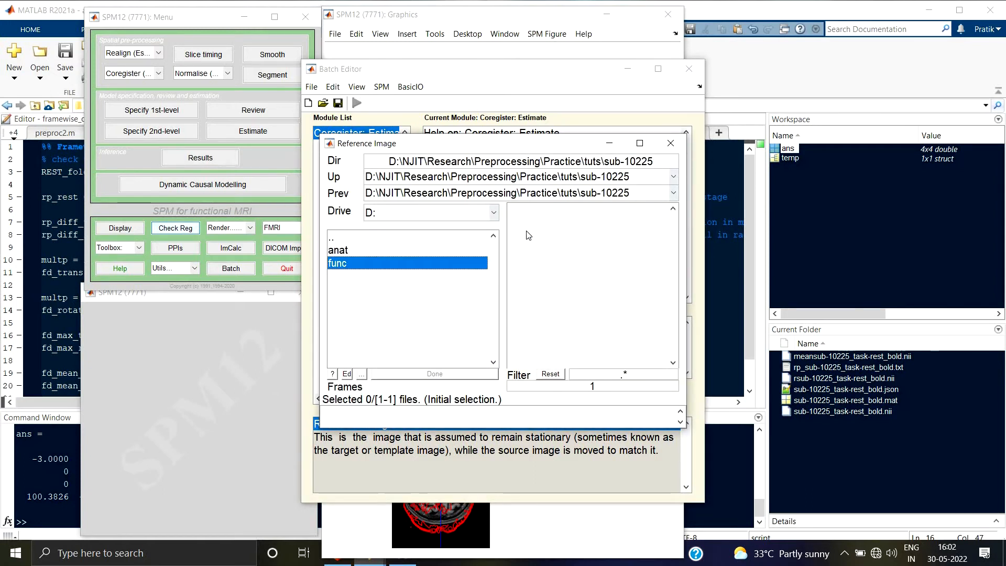
double_click(367, 249)
left_click(551, 210)
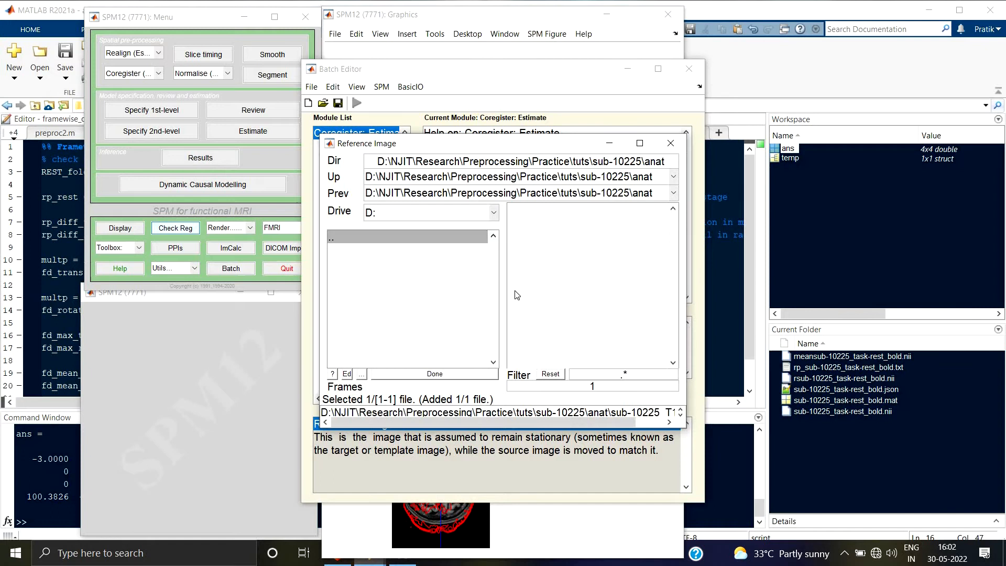
left_click(417, 375)
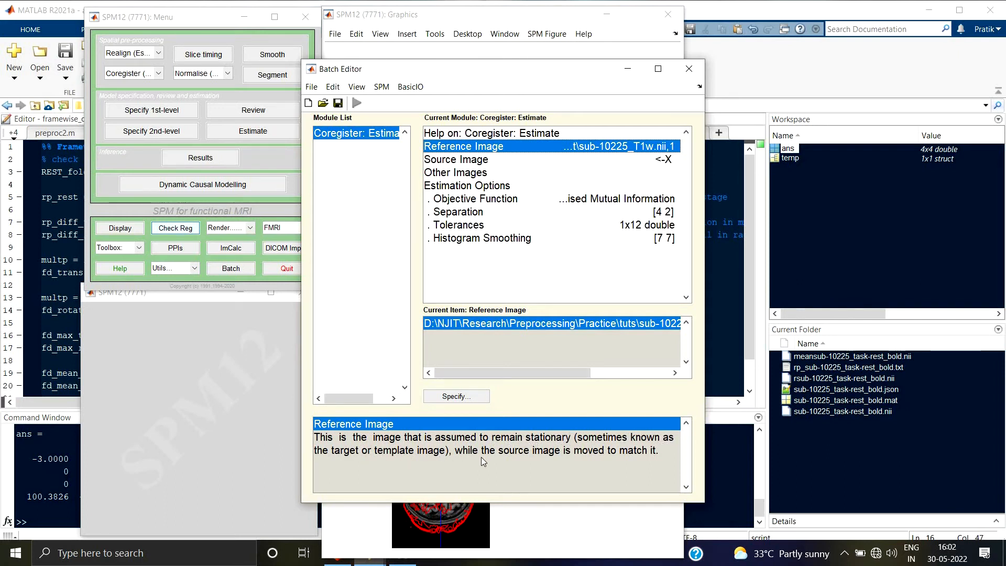
- Set the Source Image to rsub-10225_task-rest_bold.nii,1 from the func folder
left_click(469, 160)
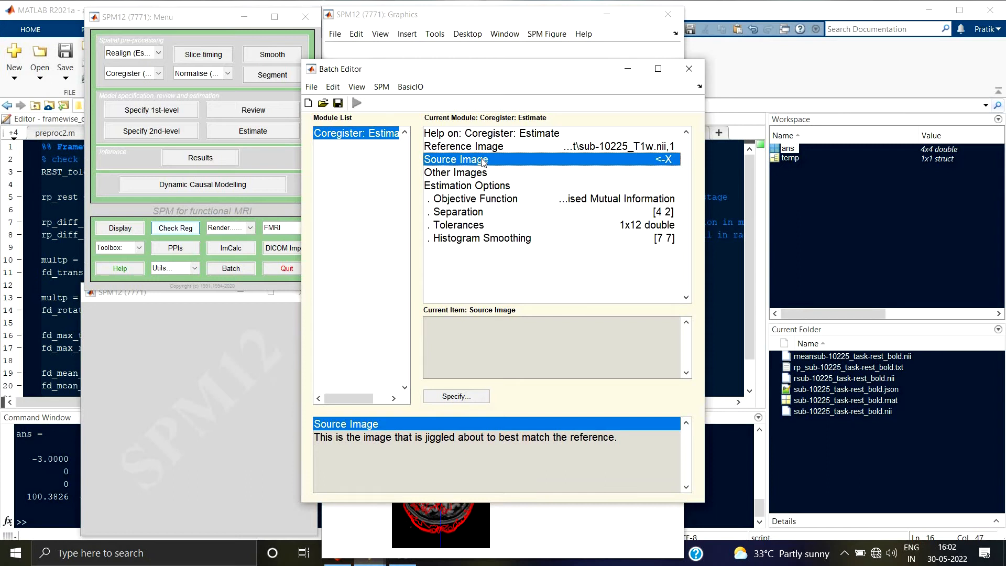
double_click(482, 159)
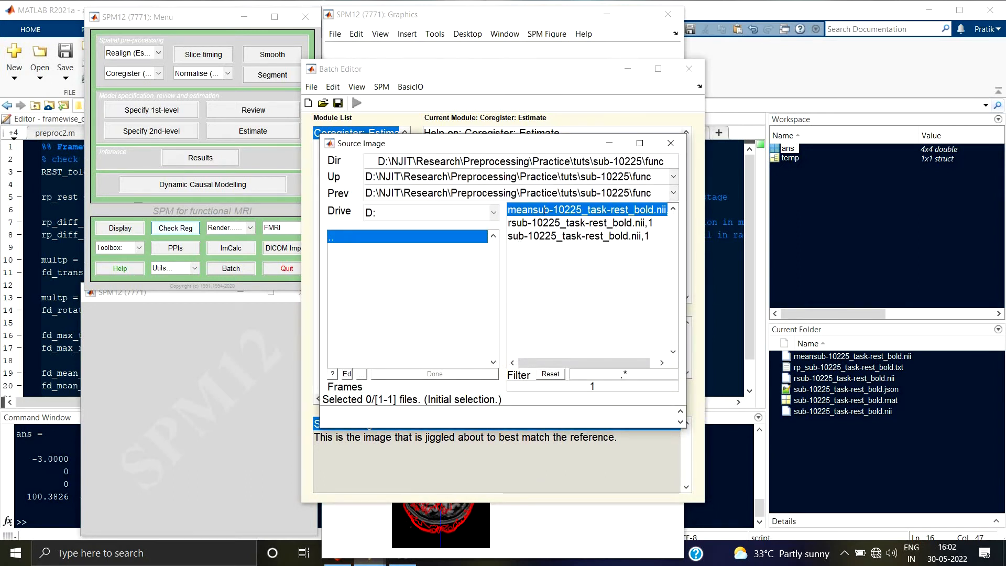
left_click(528, 227)
left_click(435, 373)
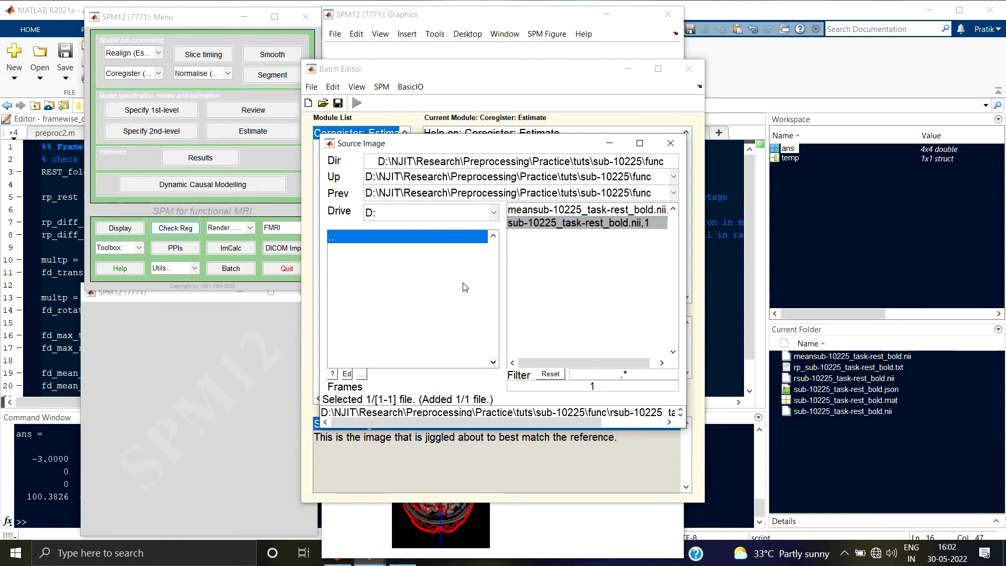
- Open the Other Images selection, list frames 1:200 and filter the files by rsub
double_click(465, 176)
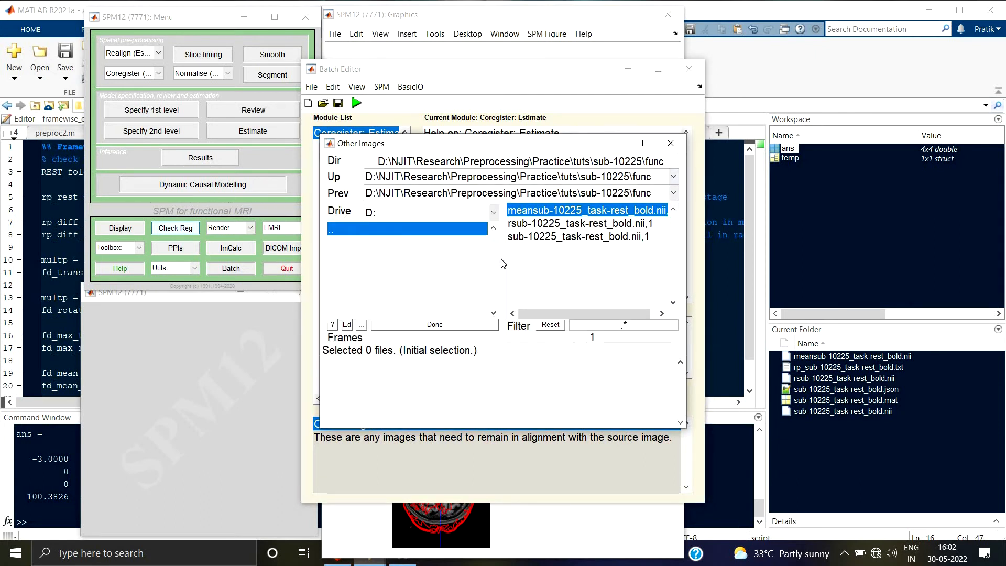
left_click(615, 335)
type(":200")
key("Return")
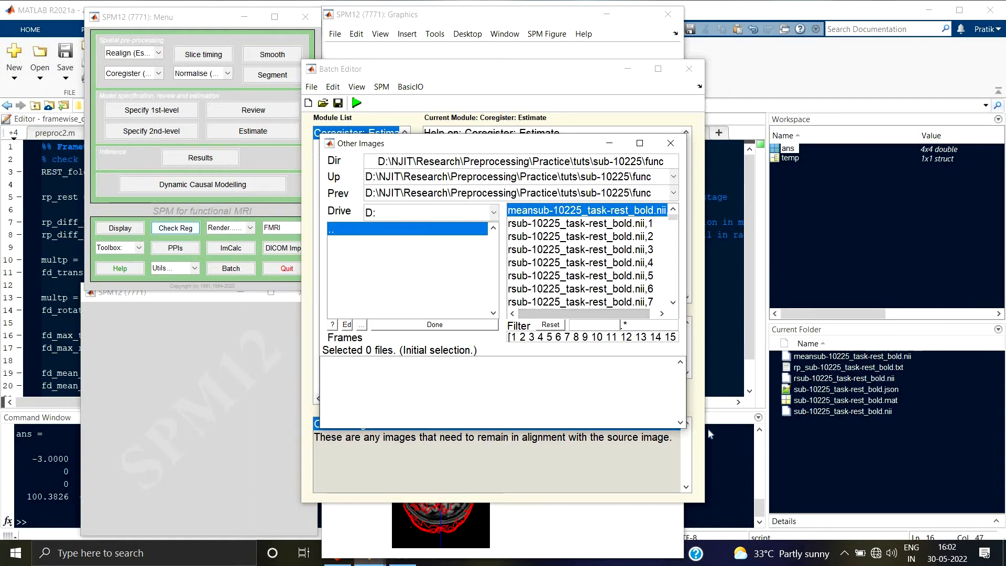
type("rsub")
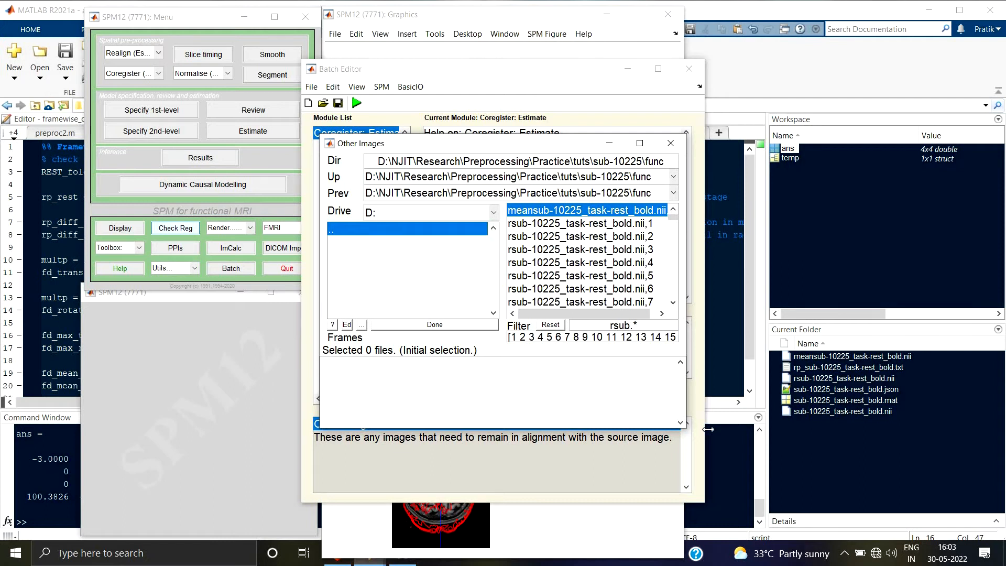
key("Return")
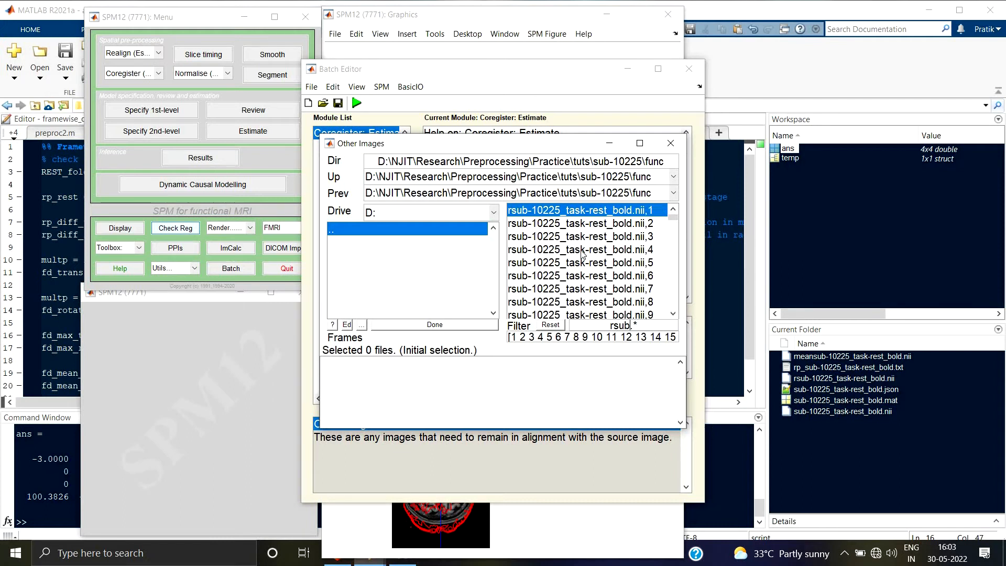
- Set Other Images to frames 2 to 152 of rsub-10225_task-rest_bold.nii
scroll(583, 254, "down", 20)
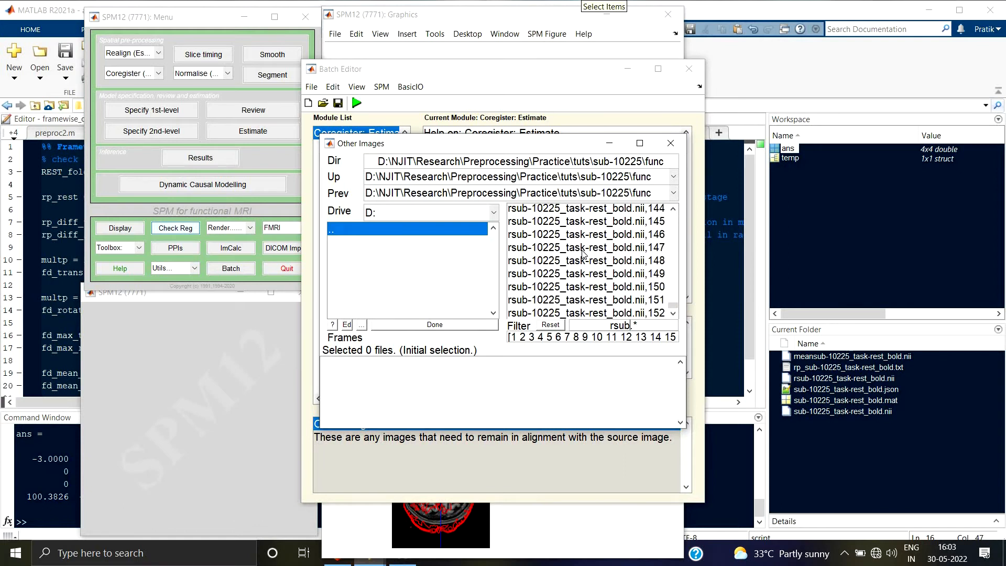
scroll(583, 254, "up", 20)
left_click(651, 212)
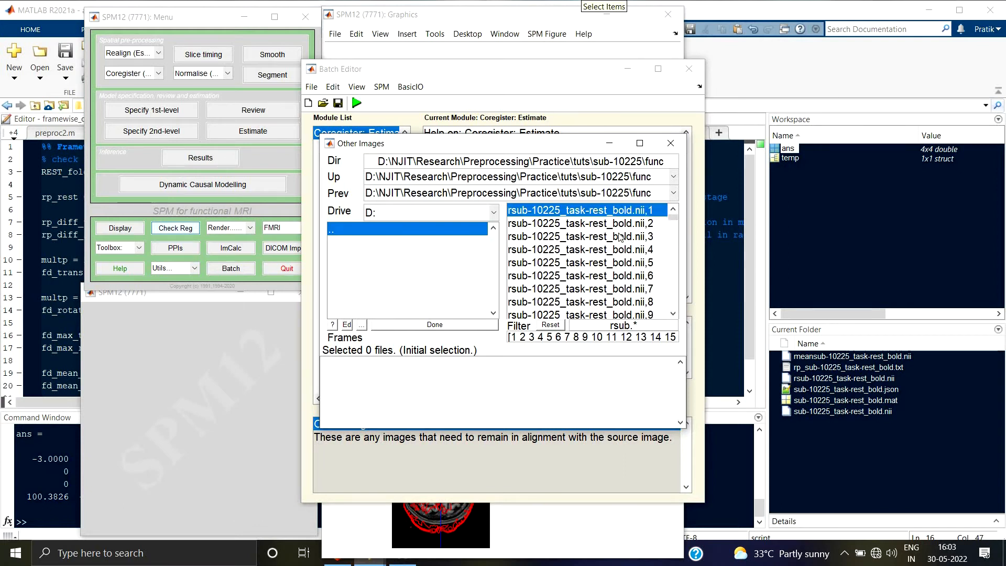
left_click(596, 264)
scroll(594, 264, "down", 20)
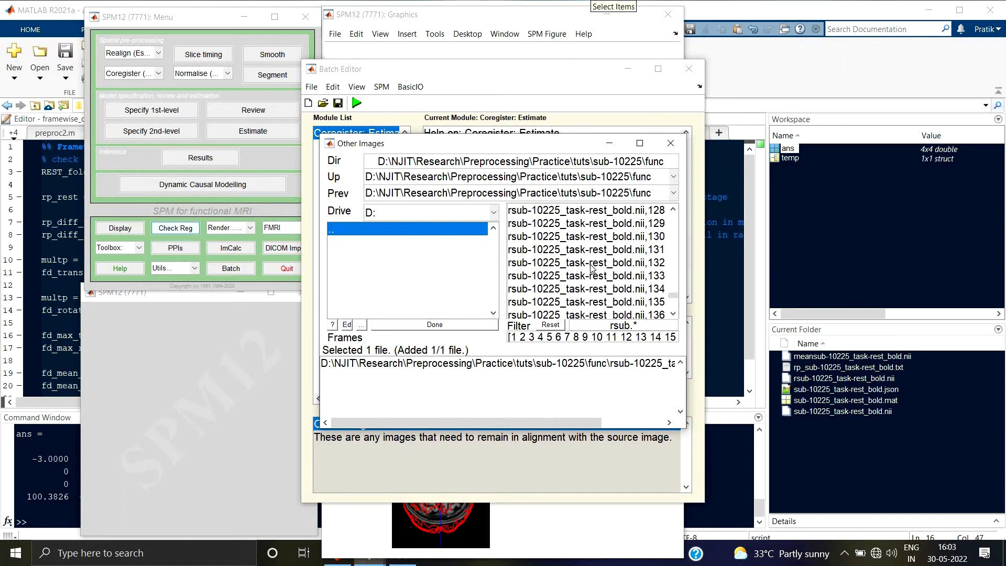
scroll(591, 267, "down", 5)
right_click(600, 290)
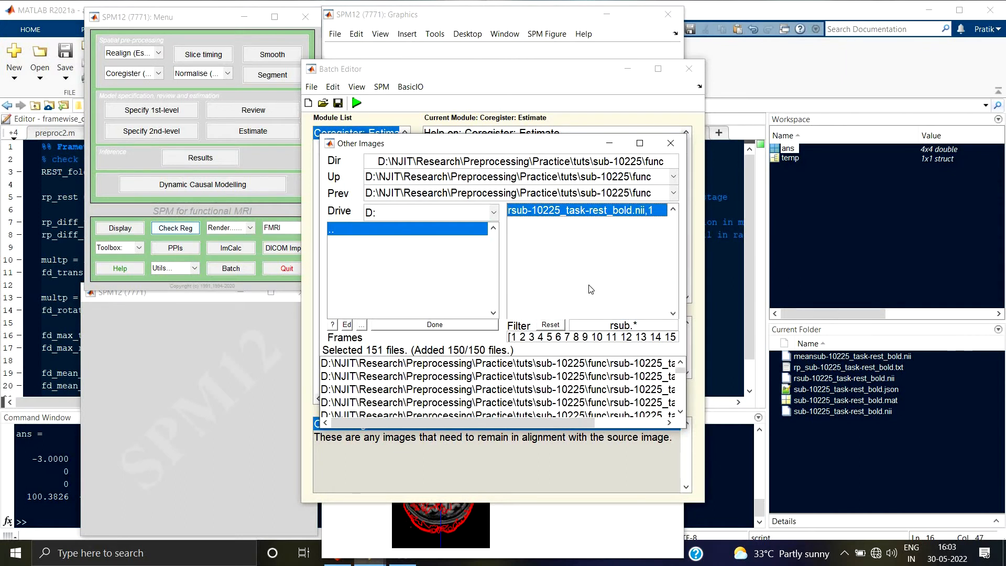
left_click(434, 324)
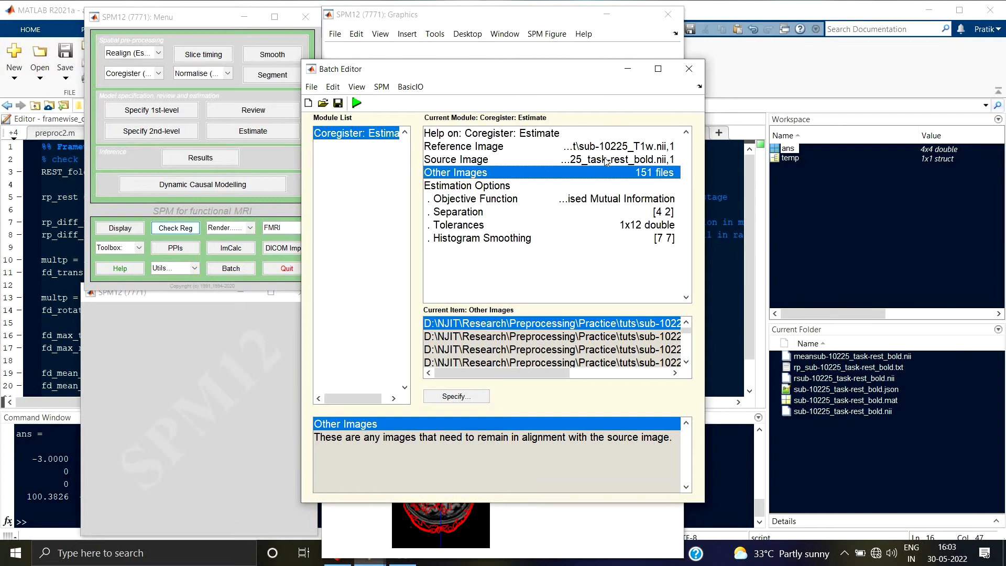
- Review the Objective Function, Separation and Tolerances estimation options of the coregistration
left_click(487, 201)
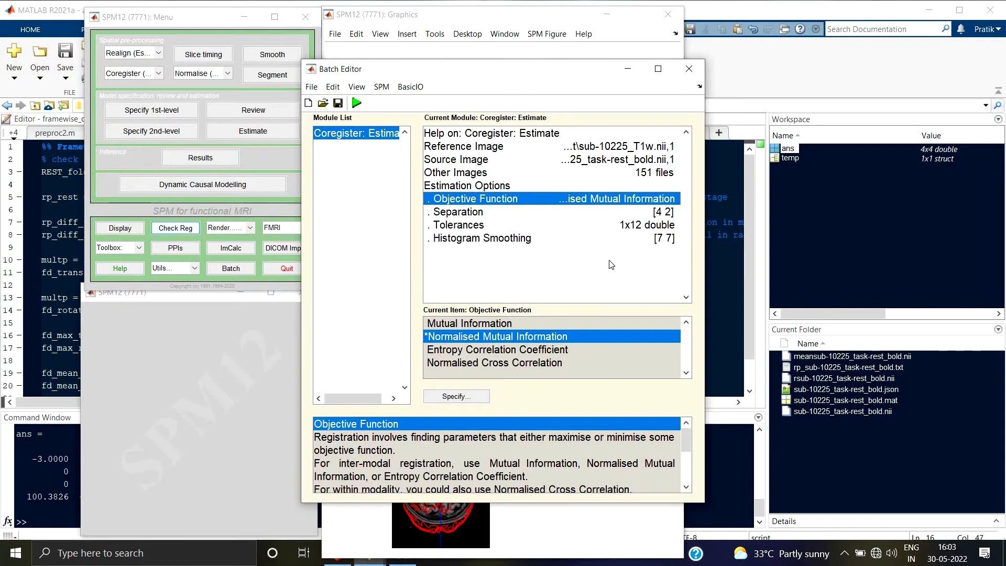
left_click(567, 213)
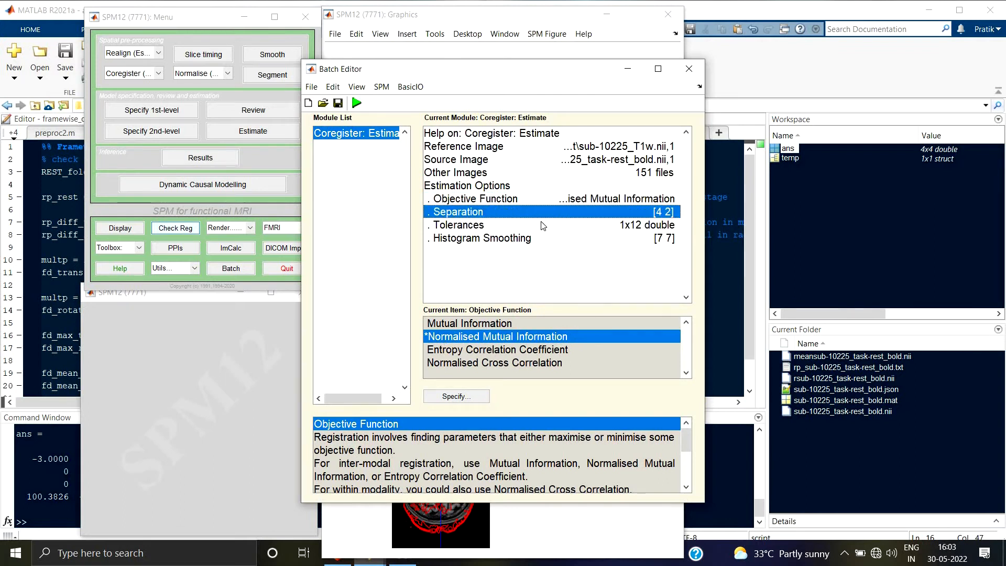
left_click(465, 227)
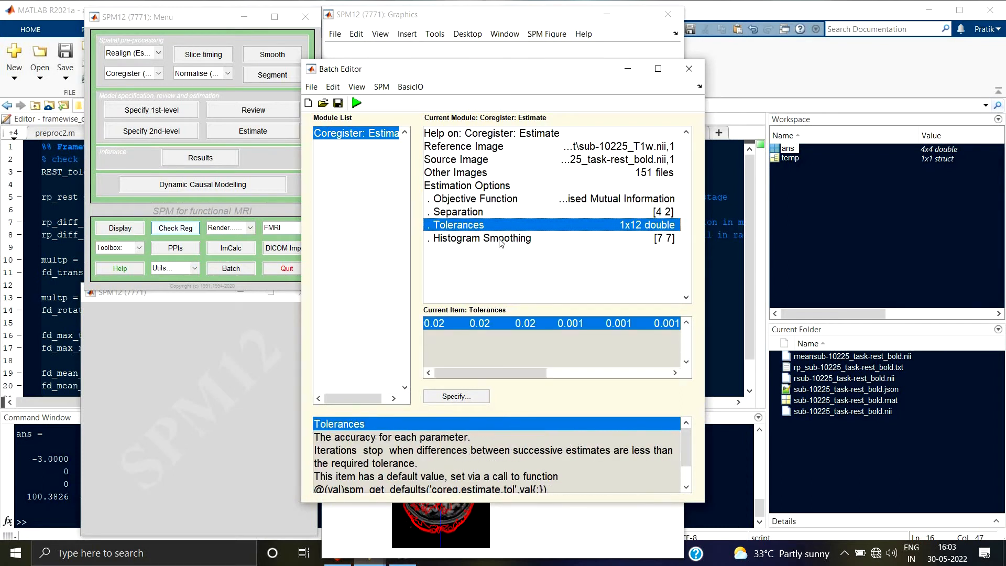
- Set Histogram Smoothing to [5 5] and run the Coregister: Estimate batch
left_click(499, 245)
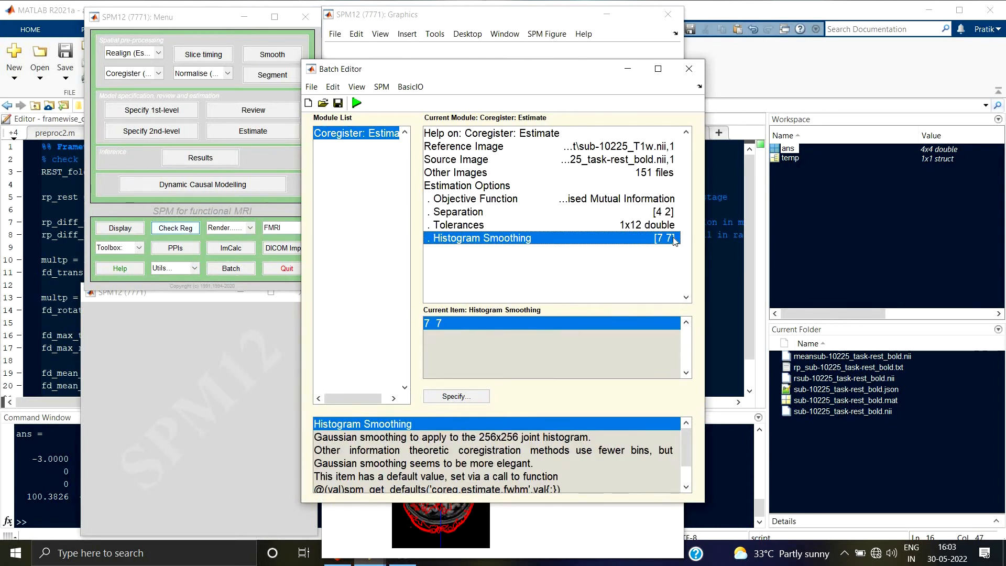
left_click(452, 395)
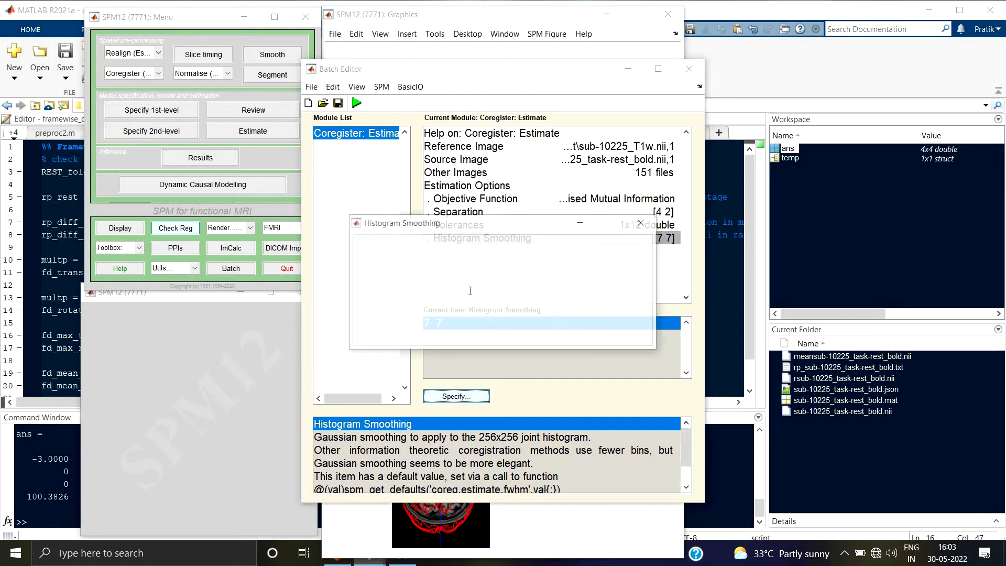
key("BackSpace")
key("BackSpace")
key("BackSpace")
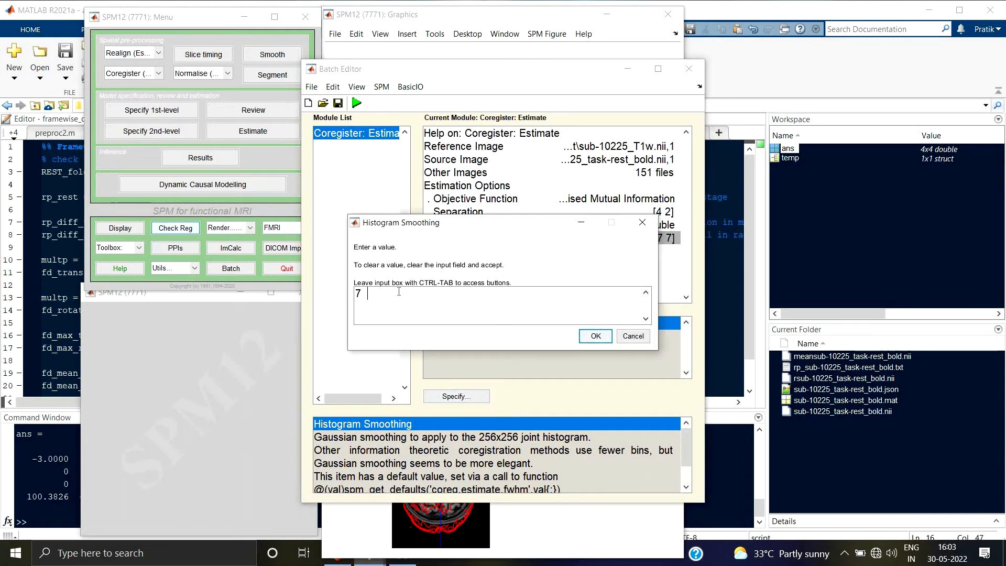
type("5 5")
left_click(596, 335)
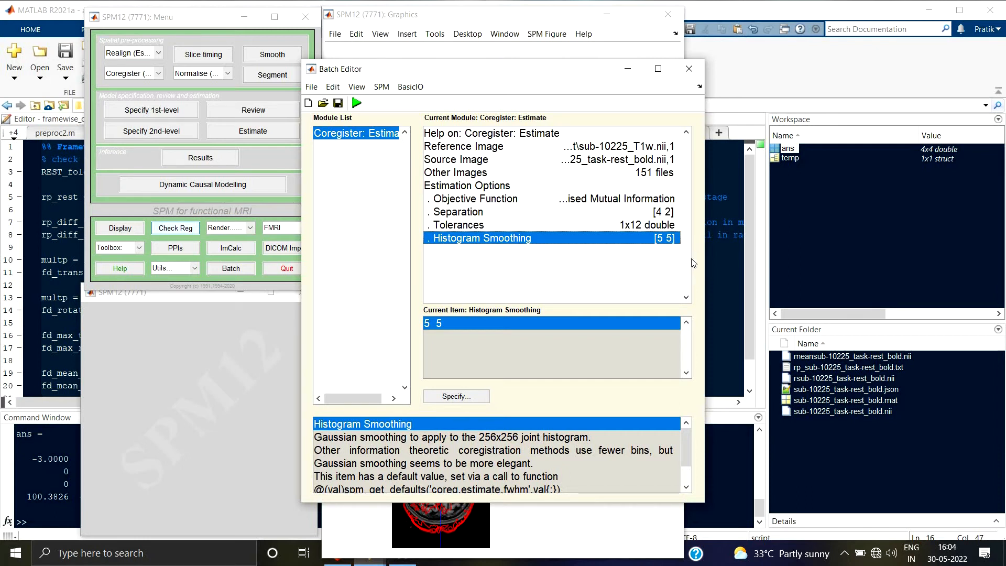
left_click(683, 240)
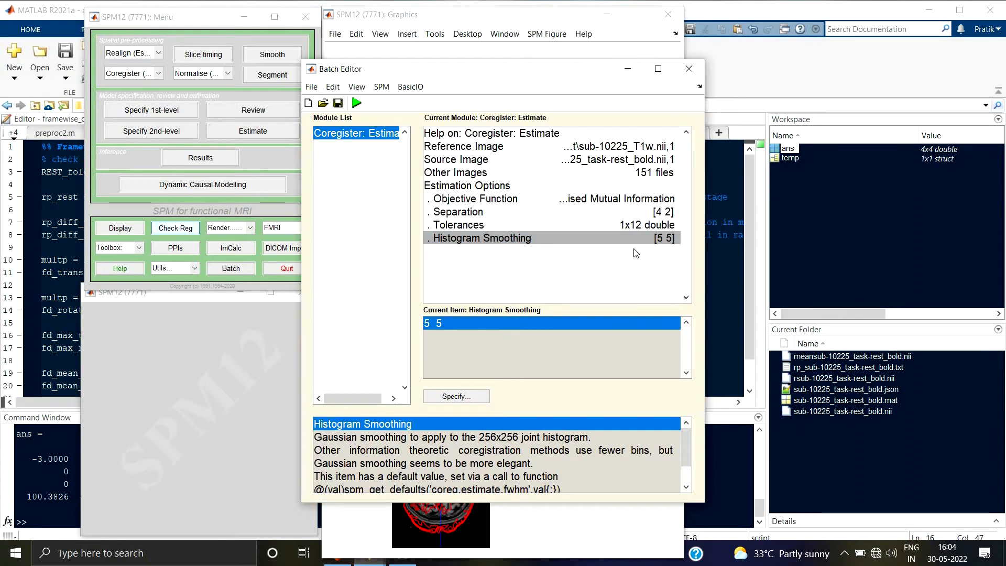
left_click(356, 103)
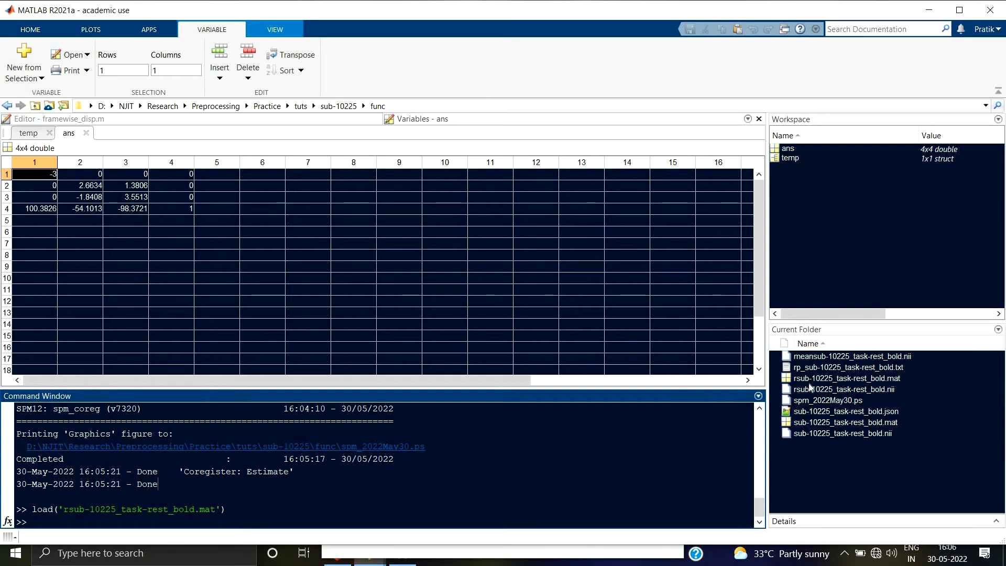
- Read the header of the coregistered rsub-10225_task-rest_bold.nii into a new variable temp1 with niftiinfo
left_click(852, 378)
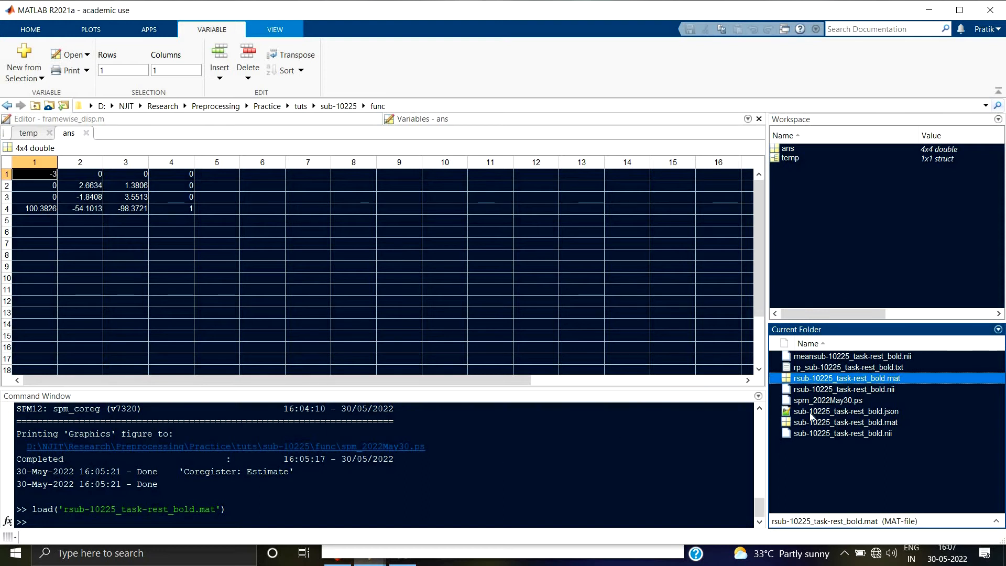
left_click(804, 391)
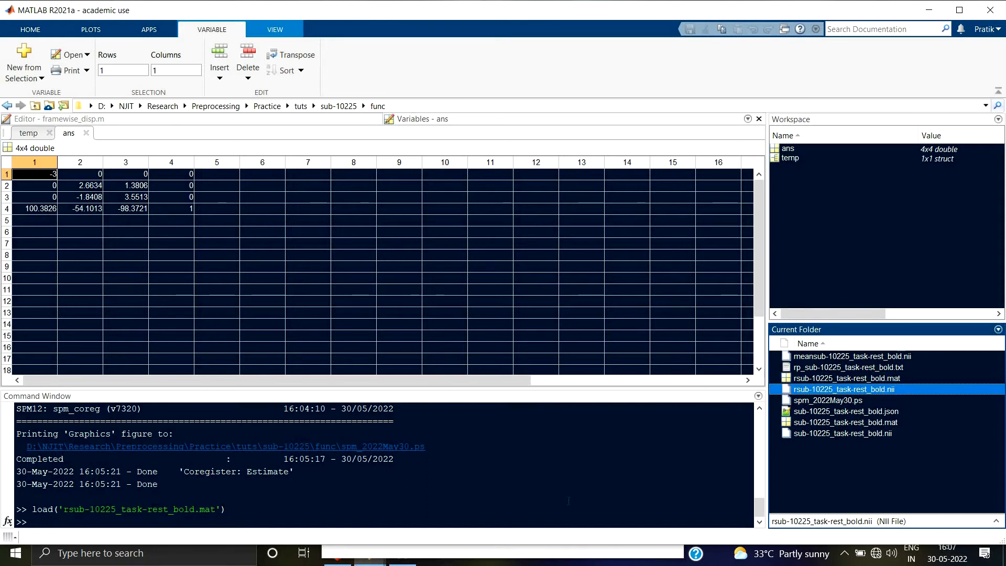
left_click(473, 525)
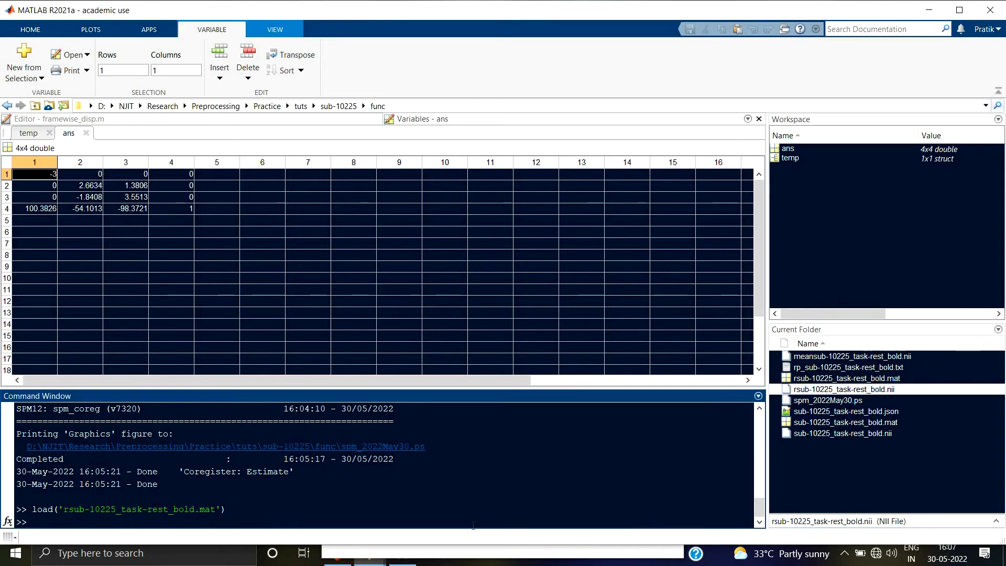
key("Up")
key("Up")
key("Up")
key("Up")
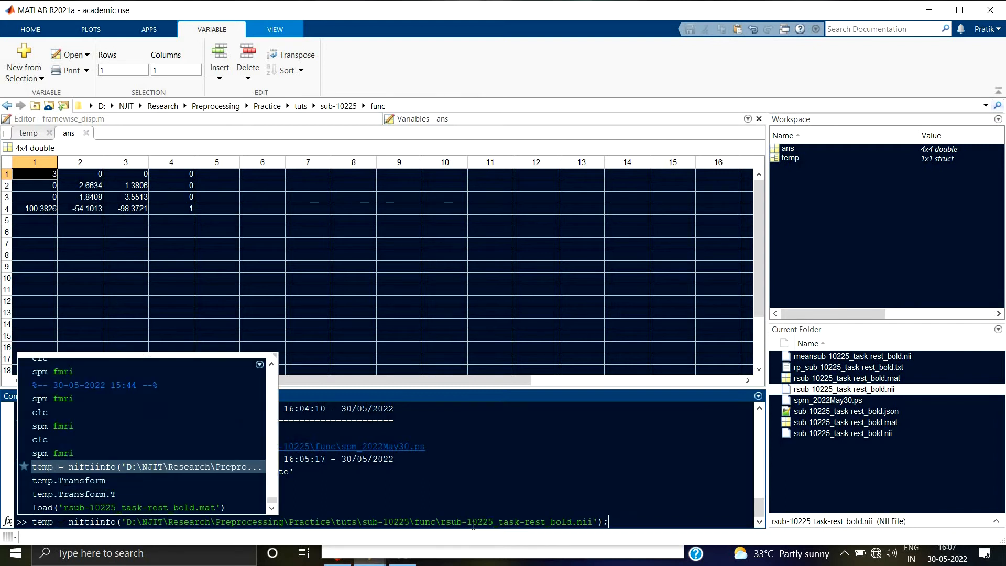
key("Left")
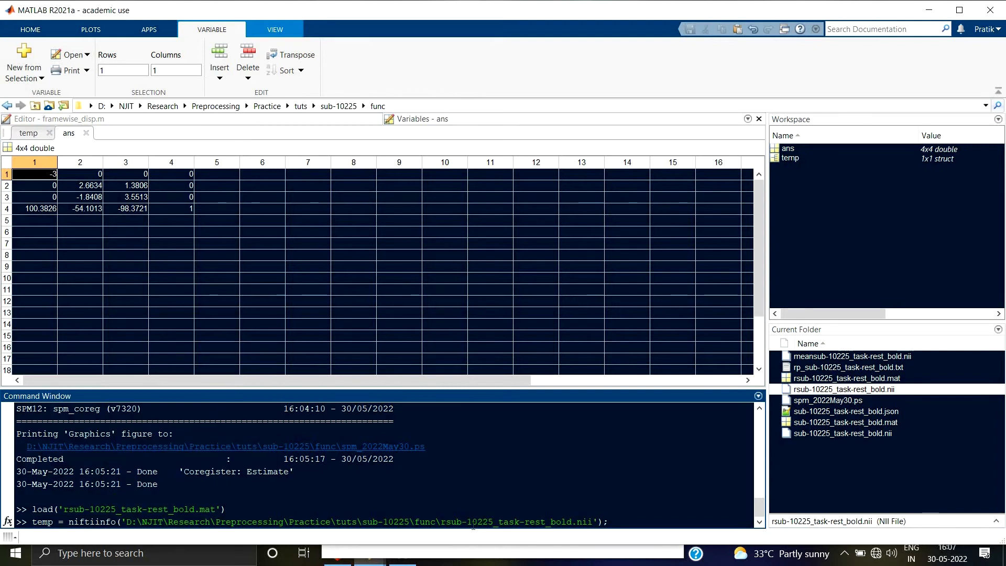
key("Left")
type("1")
key("Return")
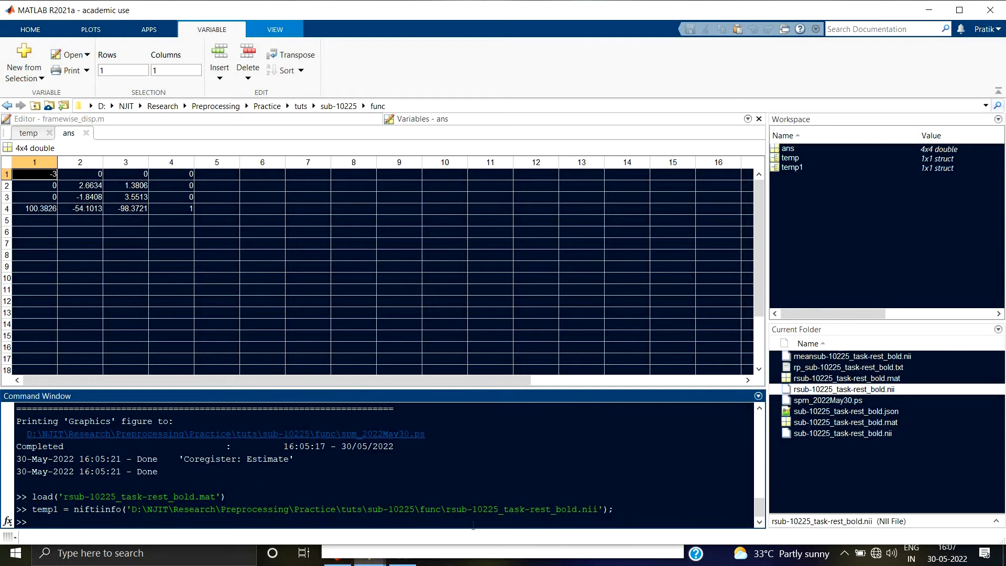
- Display temp.Transform.T and temp1.Transform.T in the Command Window and enlarge it to show both matrices
key("Up")
key("Up")
key("Up")
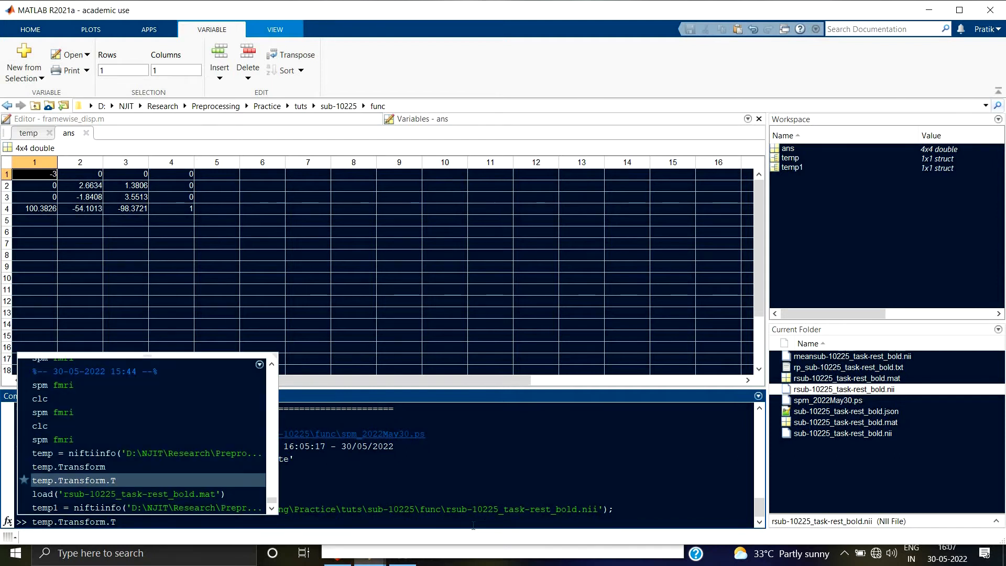
key("Up")
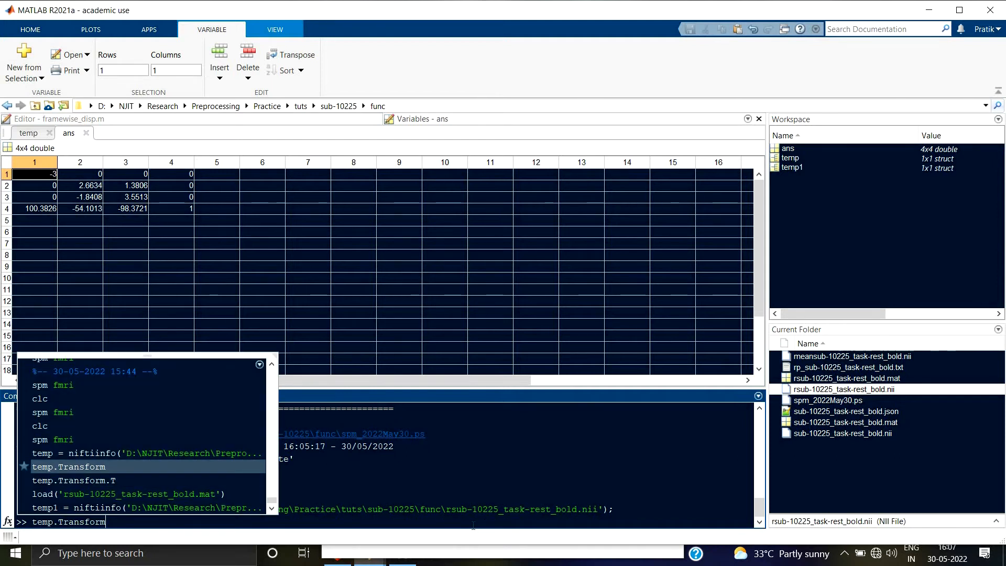
key("Down")
key("Return")
key("Up")
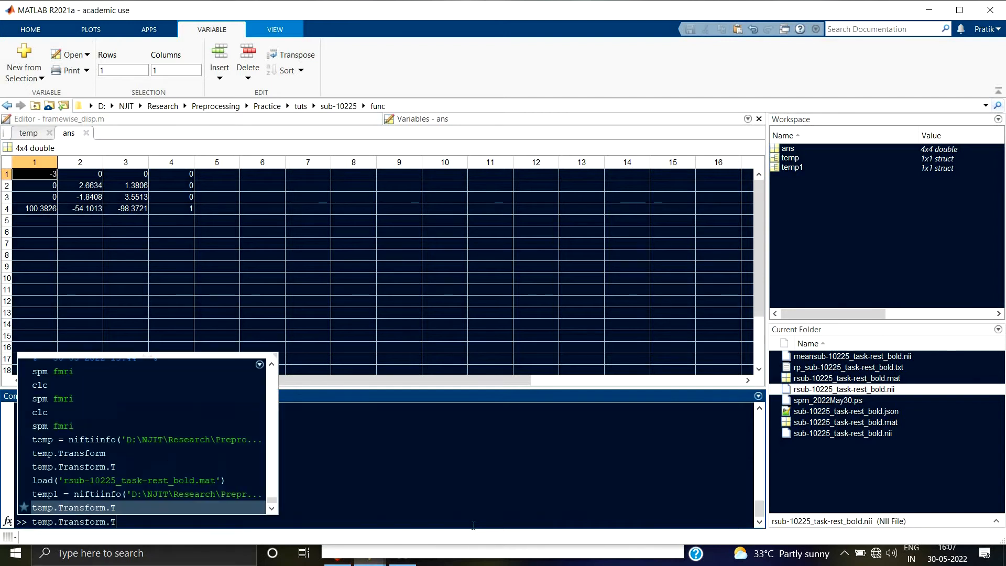
key("Left")
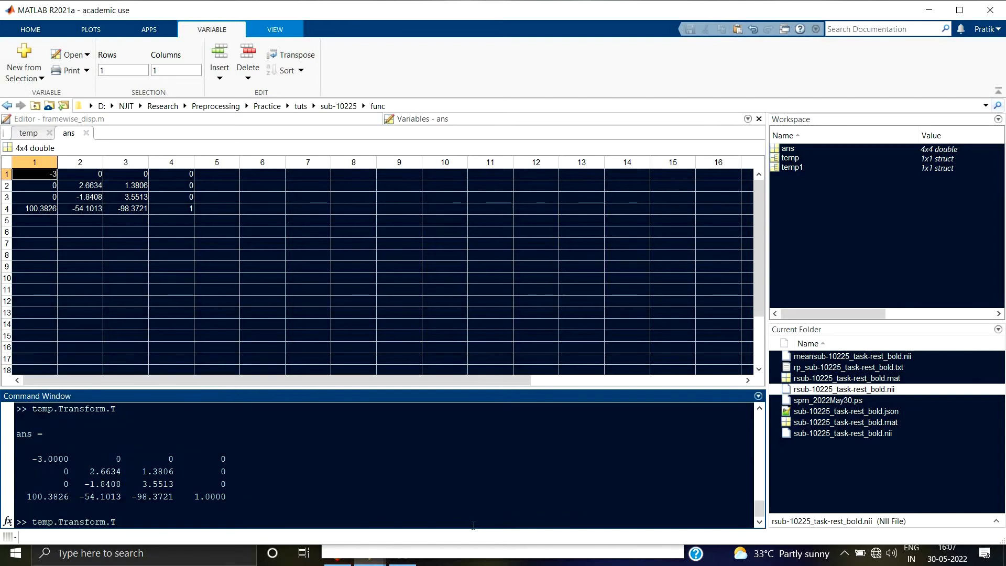
type("1")
key("Return")
left_click_drag(414, 396, 432, 224)
left_click_drag(428, 279, 428, 280)
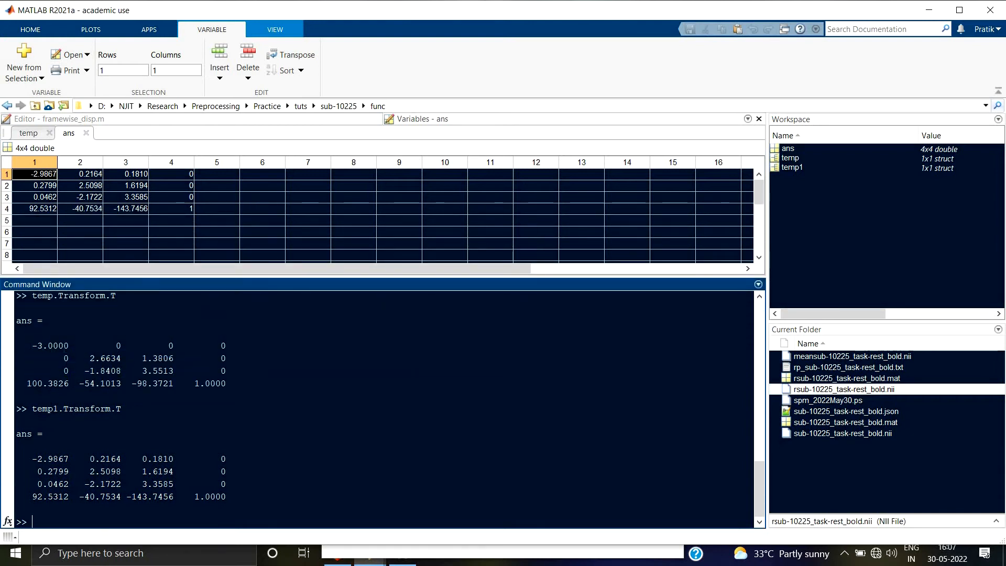
- Compare the first-row and second-row entries of the transformation matrices from before and after coregistration
left_click_drag(31, 341, 75, 345)
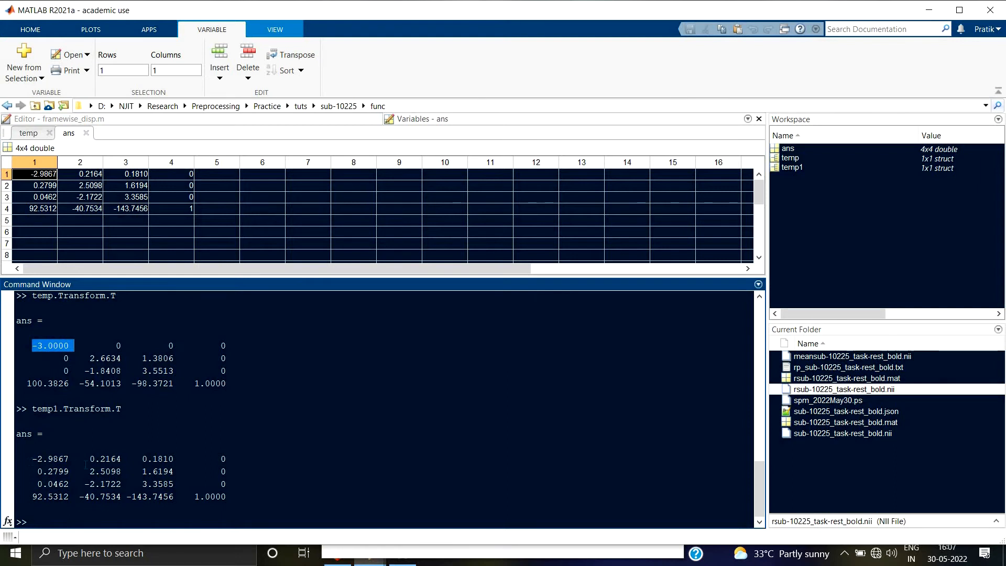
left_click_drag(32, 460, 78, 460)
left_click(153, 484)
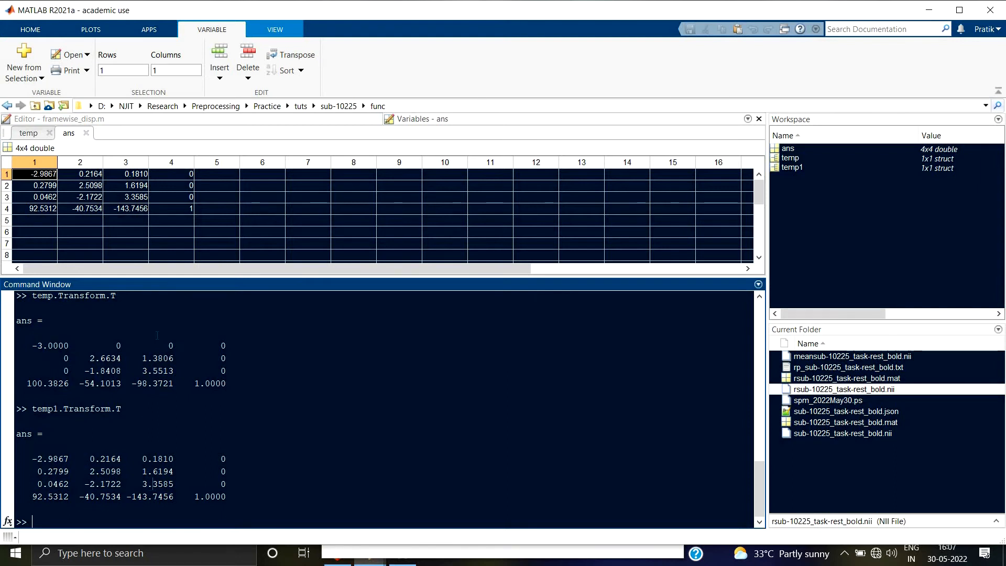
left_click_drag(111, 346, 174, 345)
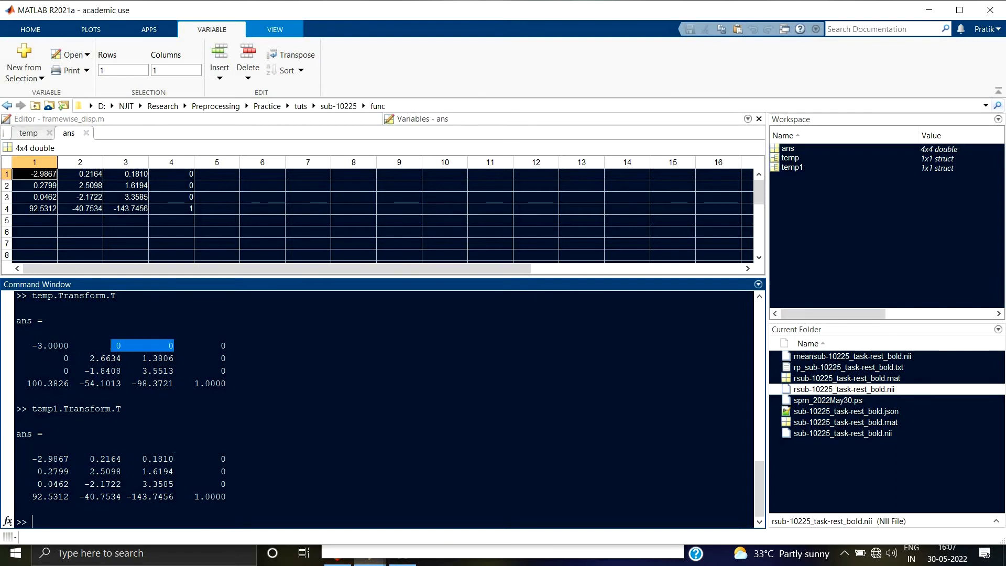
left_click_drag(174, 446, 58, 471)
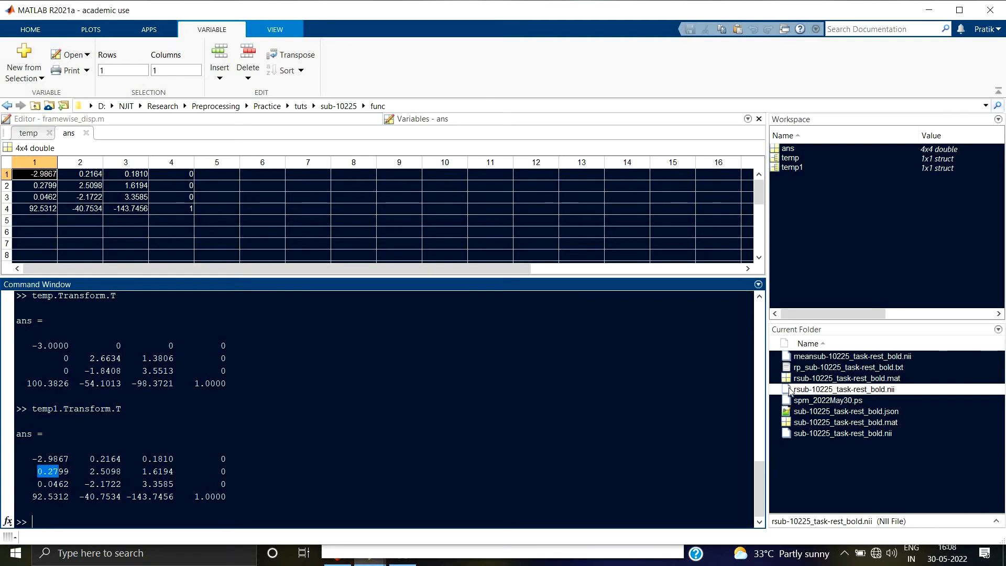
- Load rsub-10225_task-rest_bold.mat into the workspace and open its mat variable
left_click(833, 378)
double_click(831, 376)
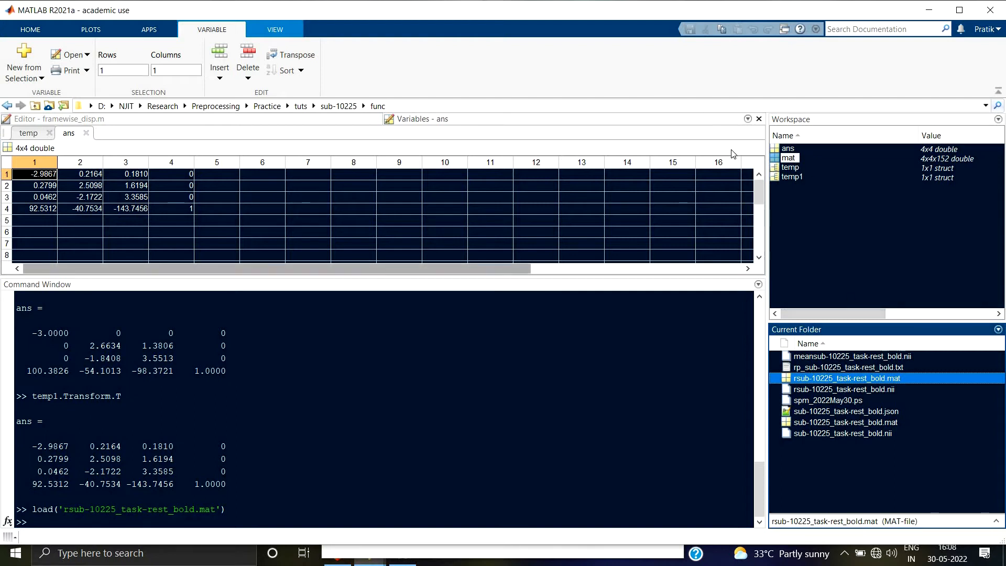
double_click(788, 158)
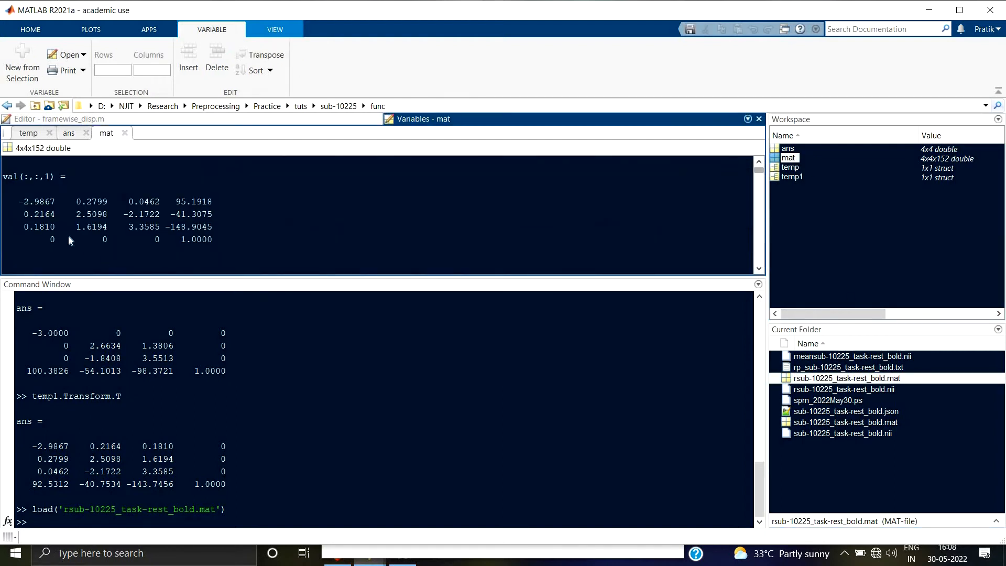
- Examine the 4x4 transformation matrices of successive volumes in the mat variable, ending back at the first volume
scroll(138, 196, "down", 15)
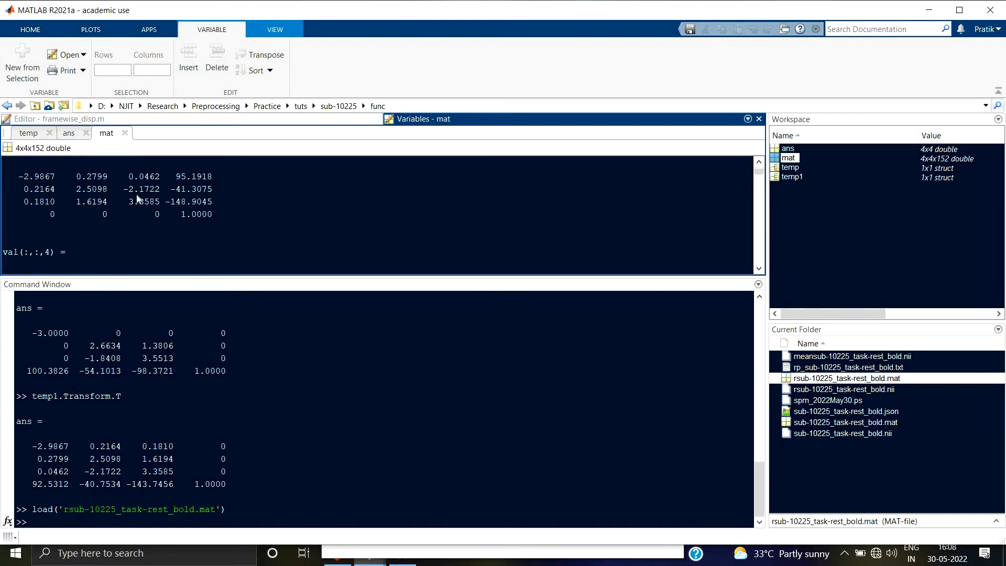
scroll(137, 193, "down", 20)
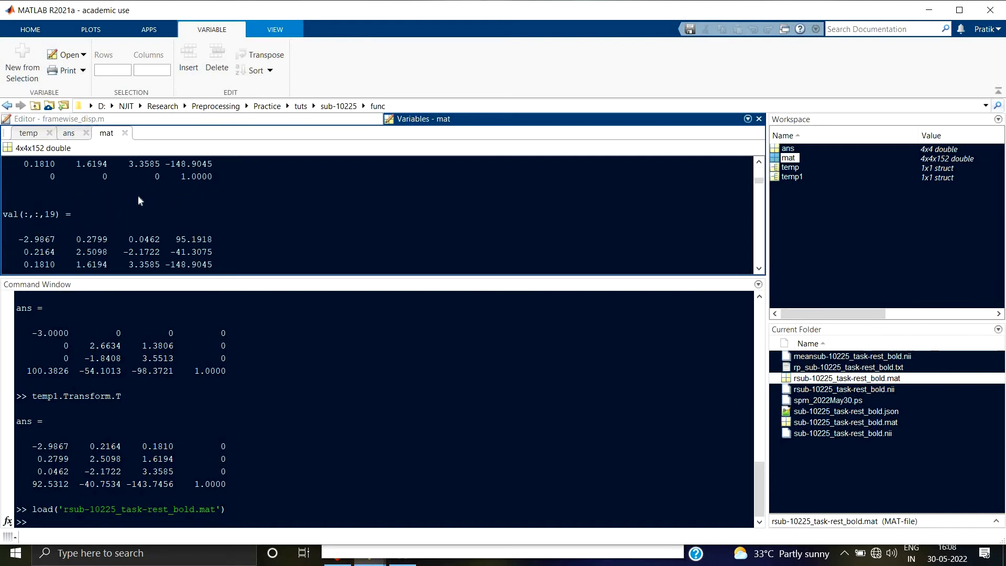
scroll(128, 229, "up", 3)
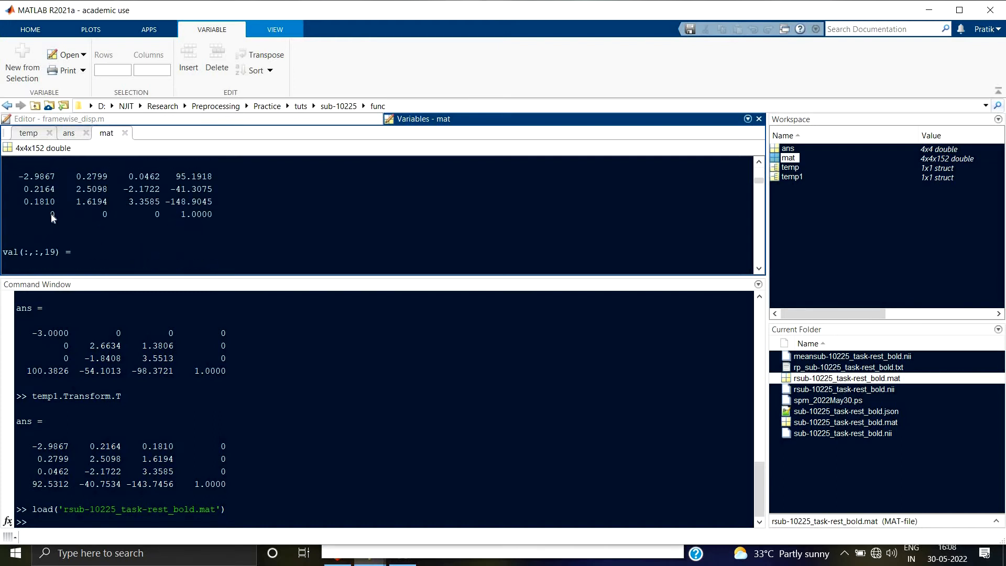
scroll(65, 215, "up", 20)
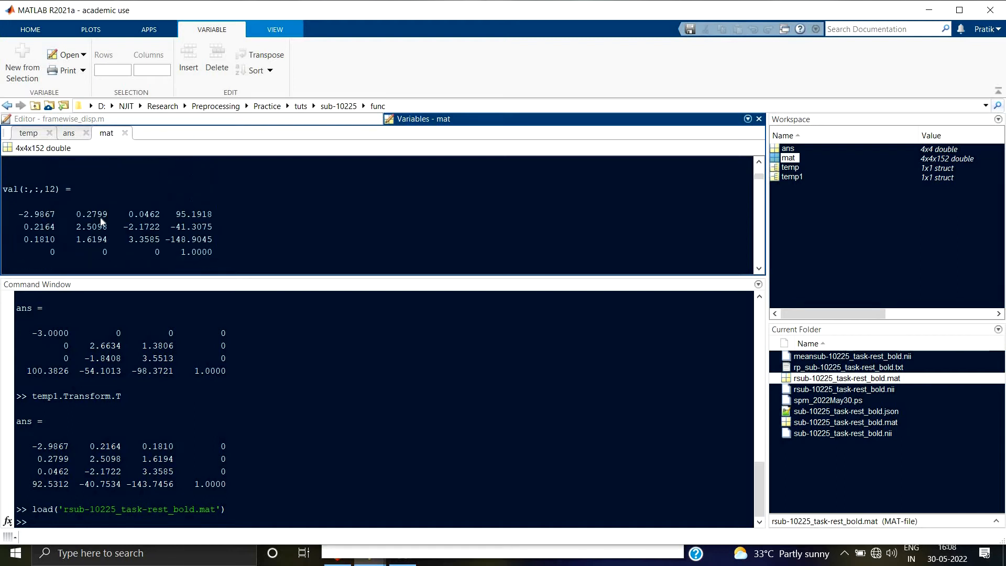
scroll(105, 215, "up", 20)
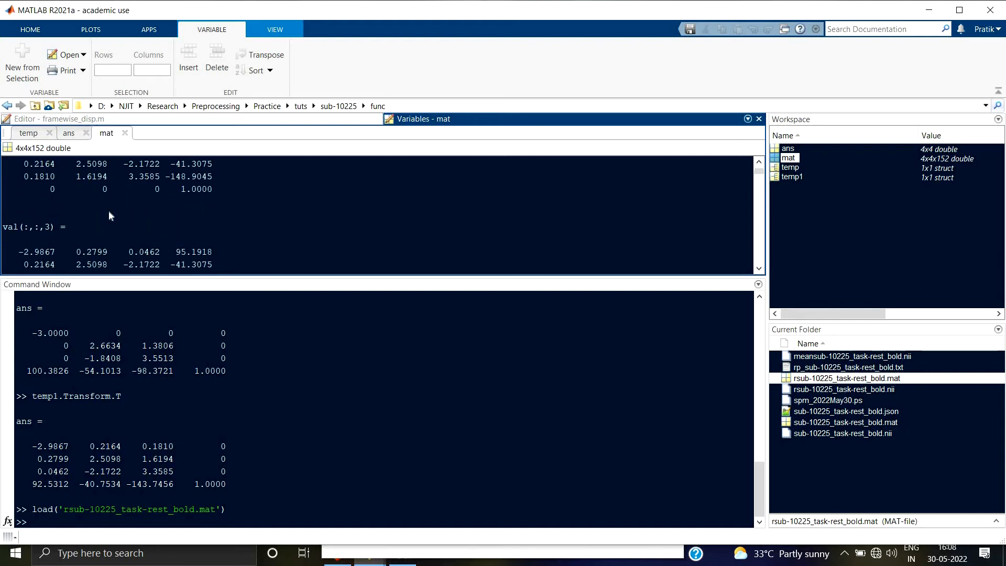
scroll(116, 215, "down", 3)
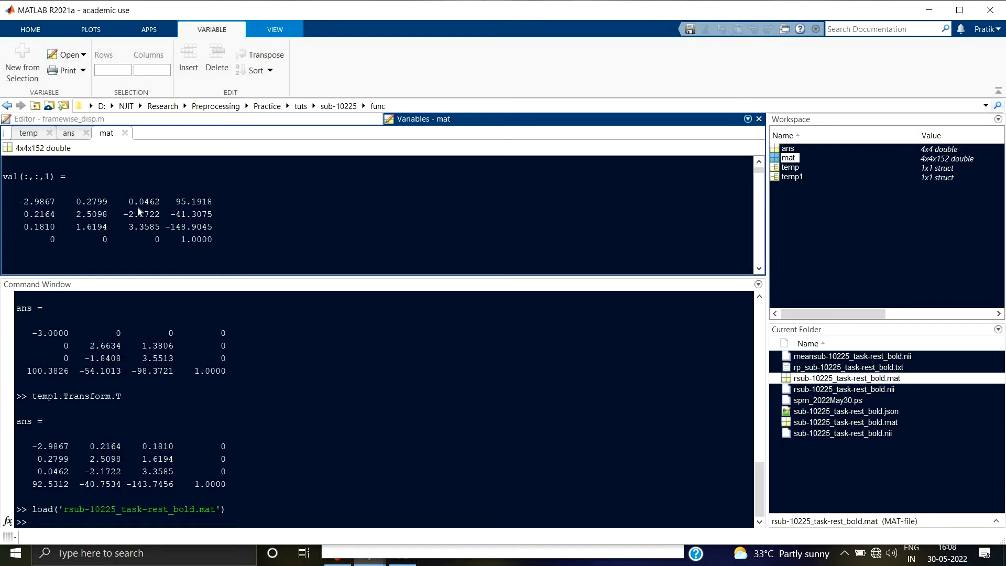
scroll(171, 222, "up", 2)
scroll(171, 224, "down", 1)
scroll(273, 170, "up", 2)
- Enlarge the mat variable view, compare the first-row entries across several volumes' matrices, and restore the original layout
double_click(418, 118)
left_click_drag(30, 203, 45, 203)
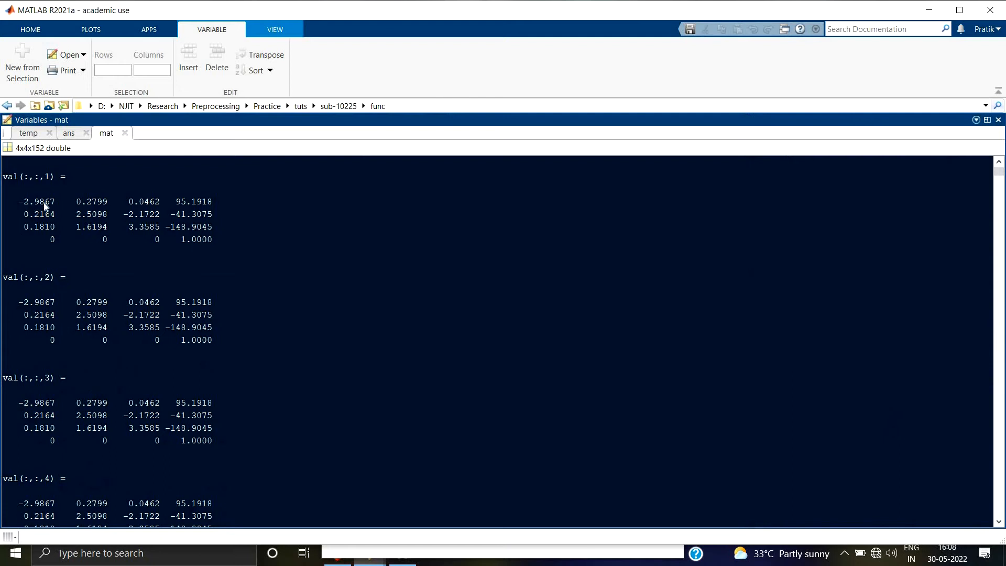
left_click_drag(29, 304, 45, 304)
scroll(21, 356, "down", 9)
left_click_drag(76, 351, 23, 351)
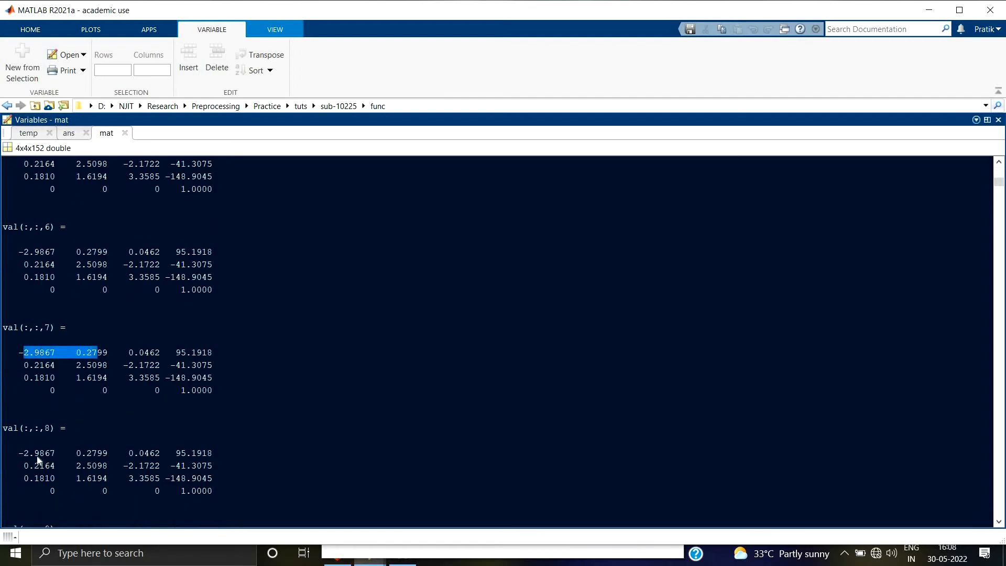
left_click_drag(103, 453, 34, 452)
scroll(157, 314, "down", 2)
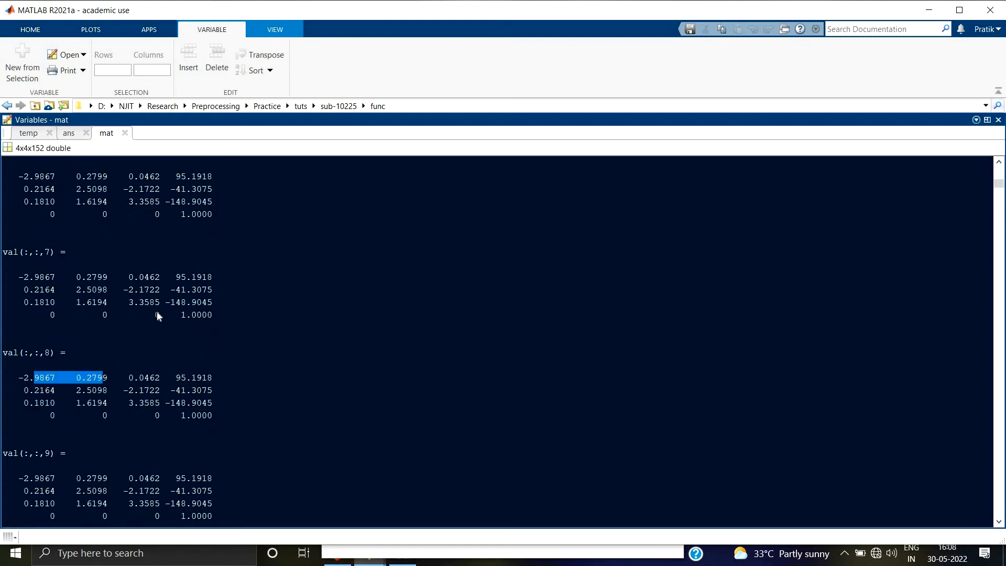
scroll(156, 316, "down", 12)
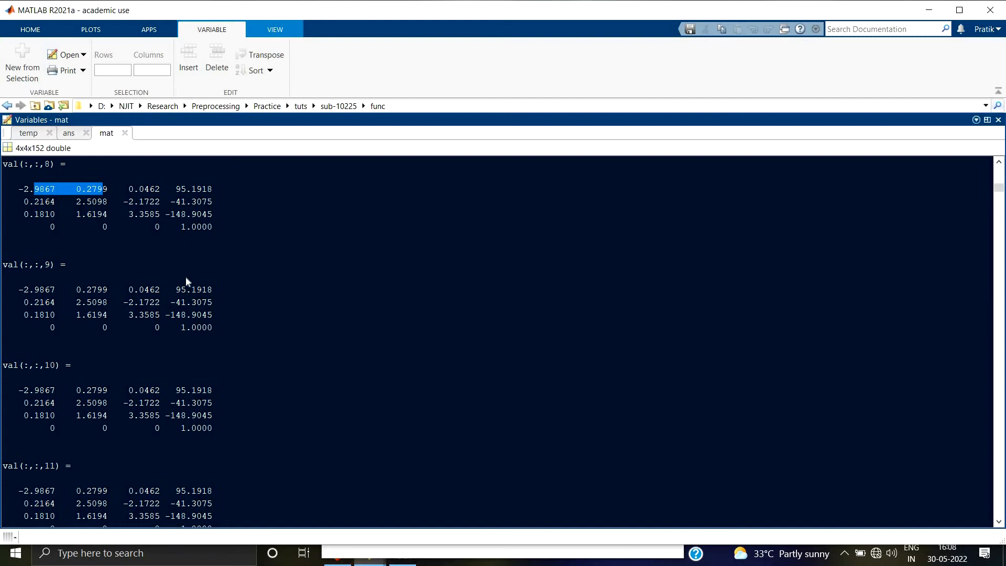
double_click(338, 122)
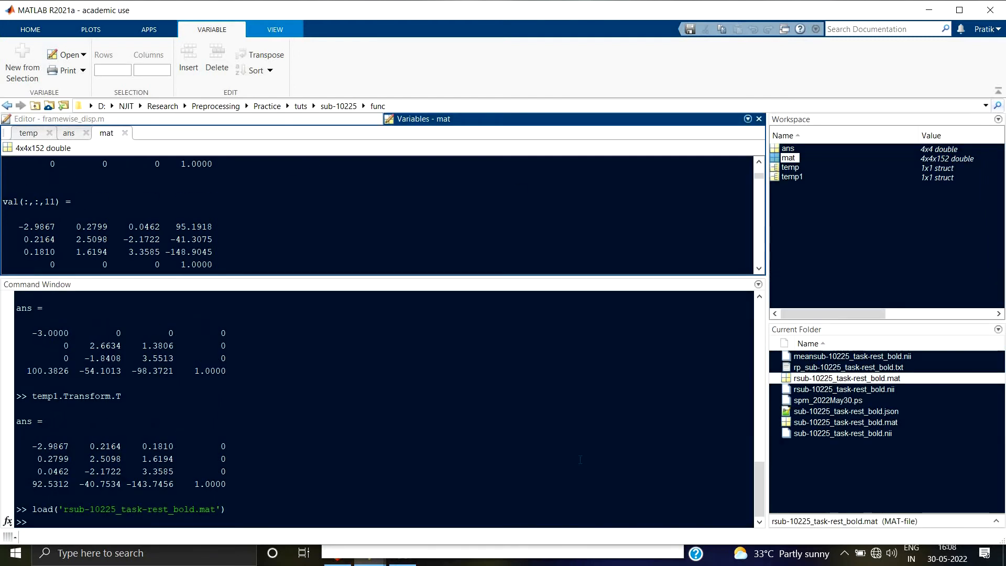
- Switch to the SPM12 coregistration results and compare matching locations in the T1w and functional images with the crosshair
left_click(369, 521)
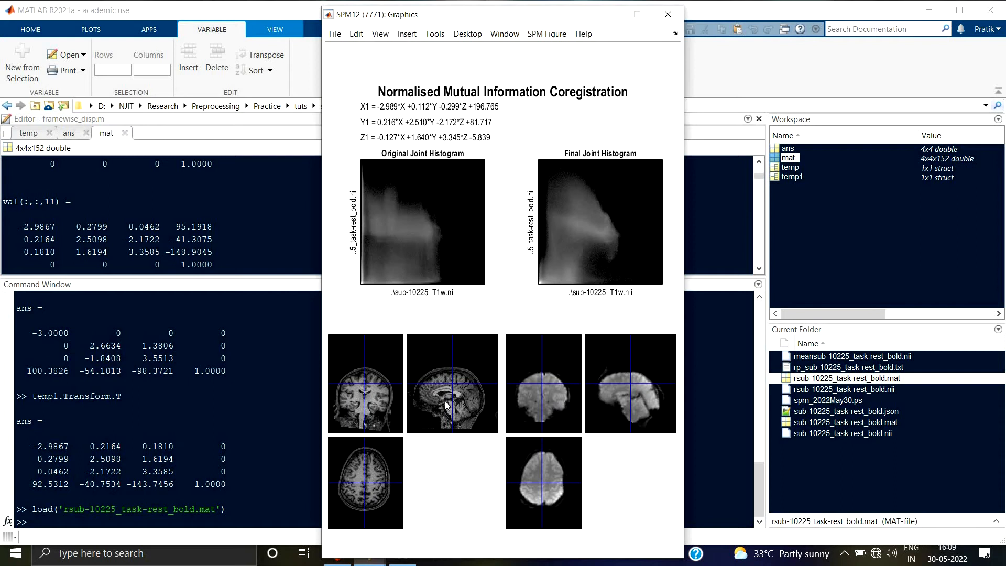
left_click(375, 402)
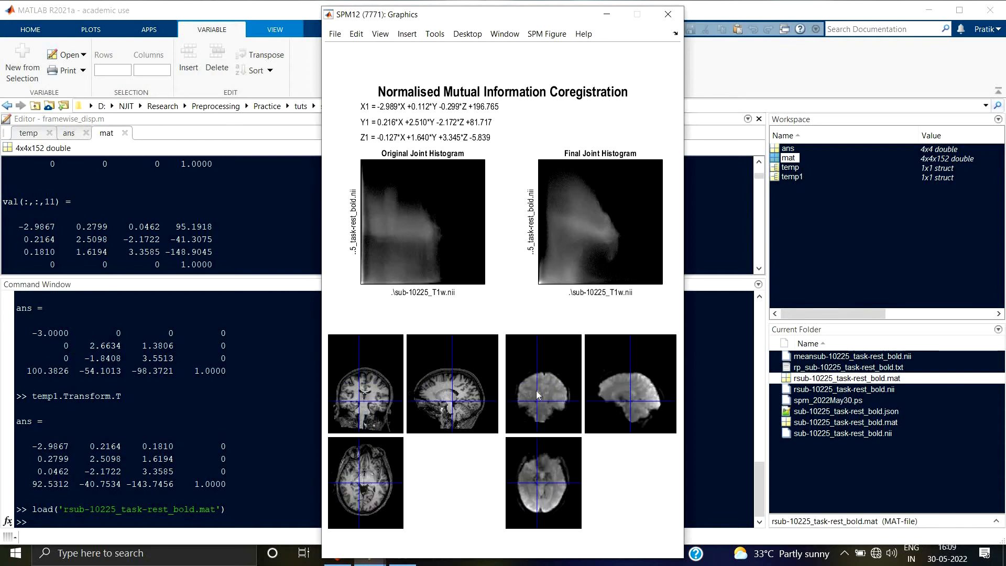
left_click(545, 388)
left_click(373, 402)
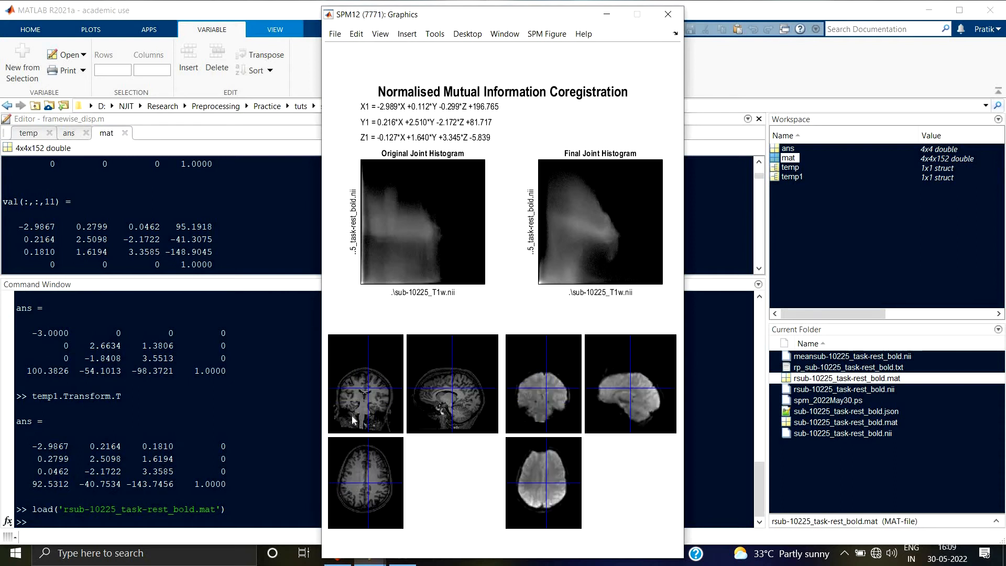
left_click(460, 394)
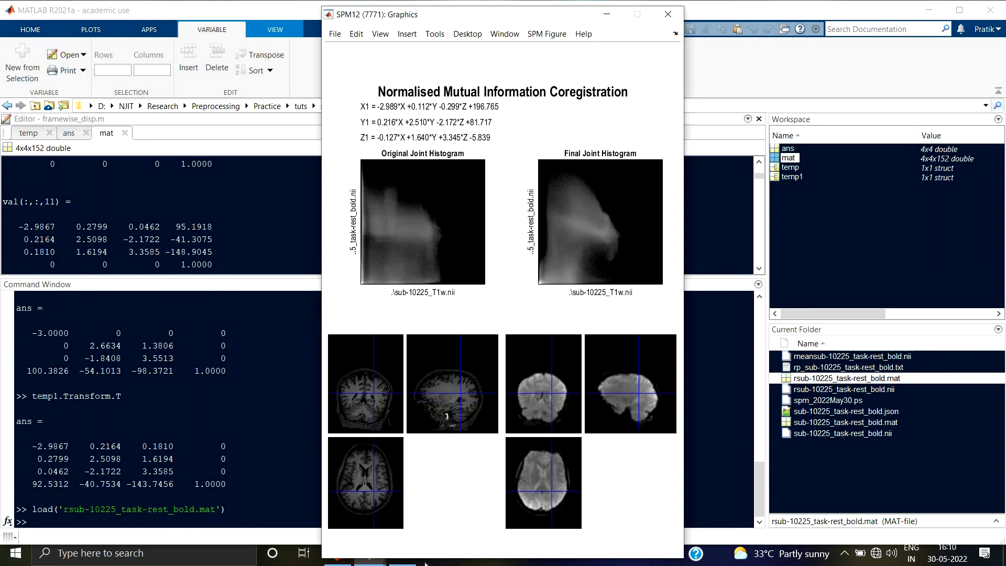
- Run Check Reg in SPM12 on the first frame of rsub-10225_task-rest_bold.nii and the anatomical sub-10225_T1w.nii
left_click(374, 561)
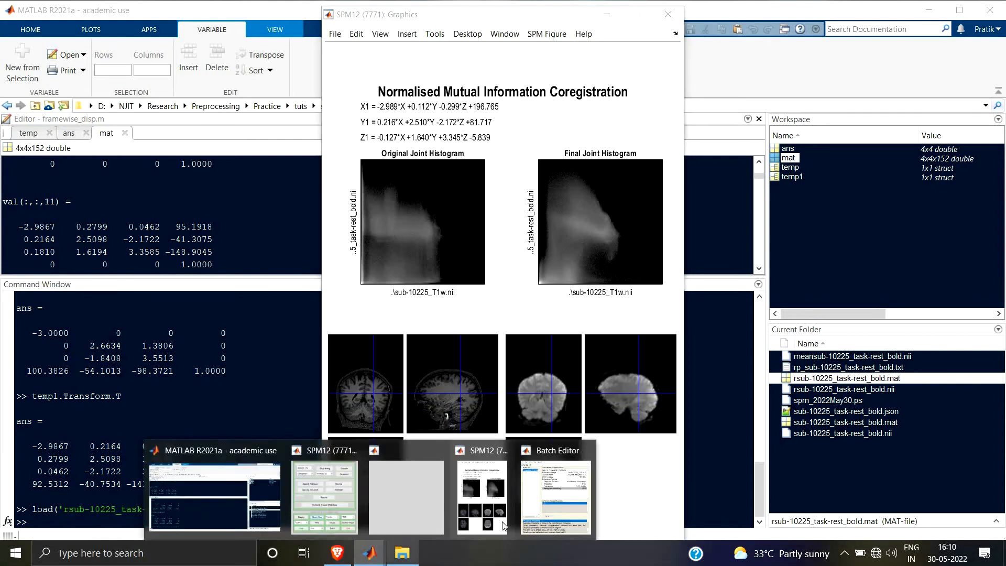
left_click(347, 521)
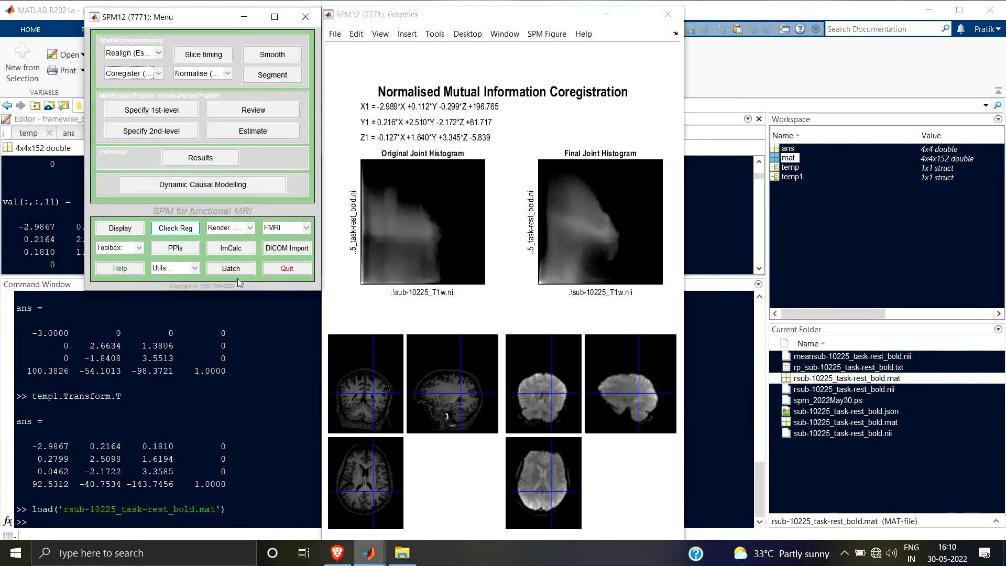
left_click(172, 230)
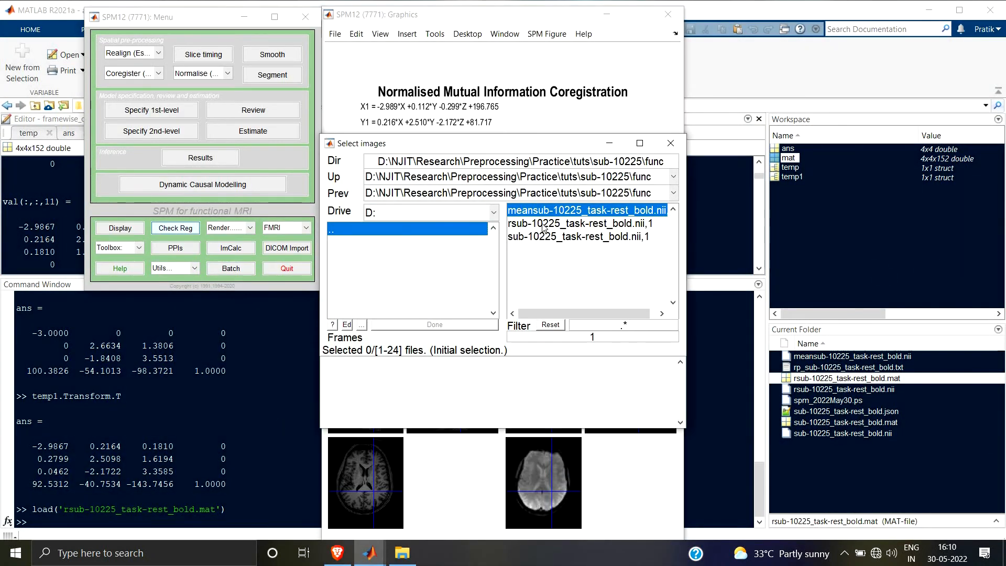
left_click(550, 223)
left_click(371, 230)
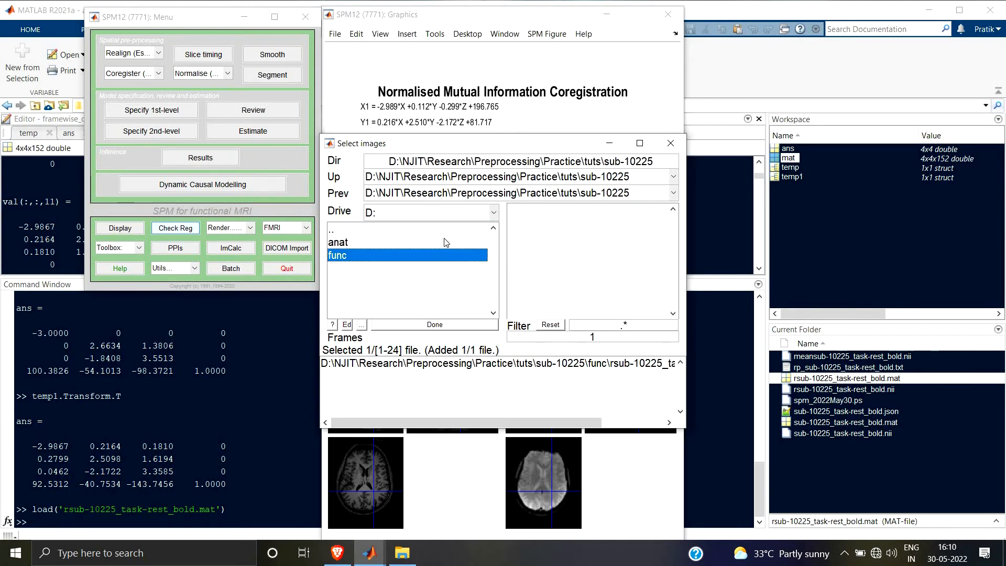
left_click(446, 242)
left_click(537, 212)
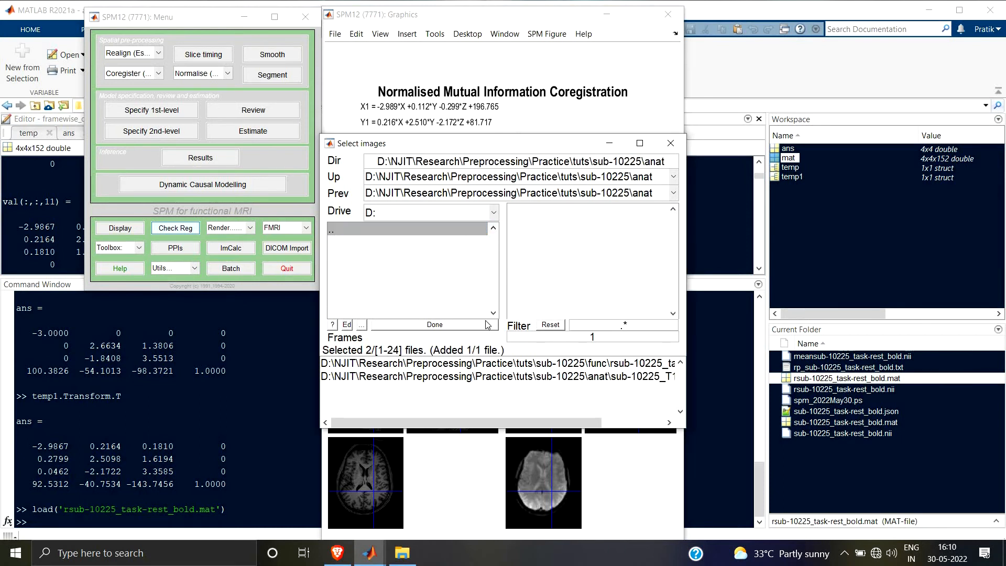
left_click(487, 324)
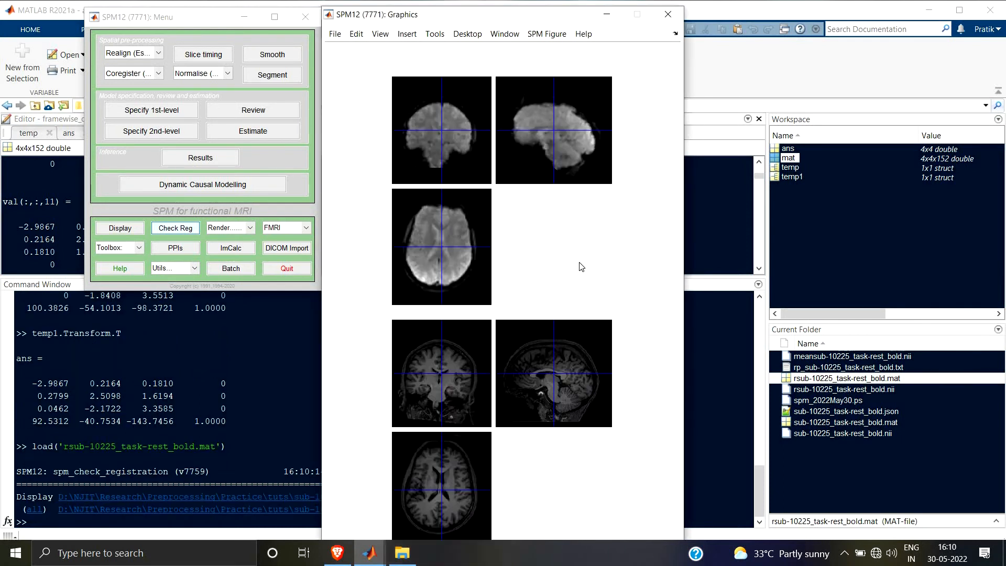
- Overlay the contour of the rsub-10225_task-rest_bold.nii image on the T1w image
right_click(451, 258)
mouse_move(576, 420)
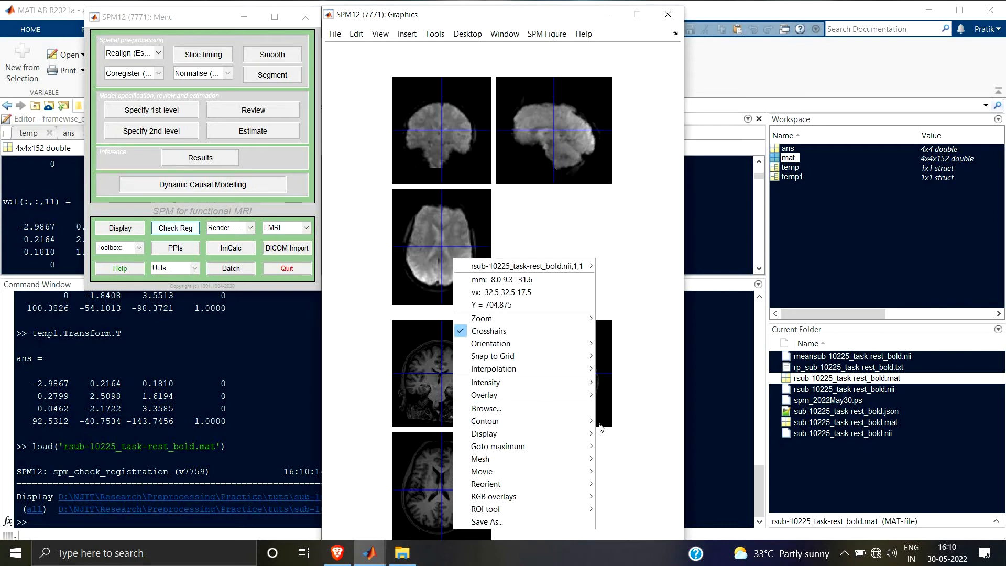
mouse_move(644, 421)
left_click(692, 434)
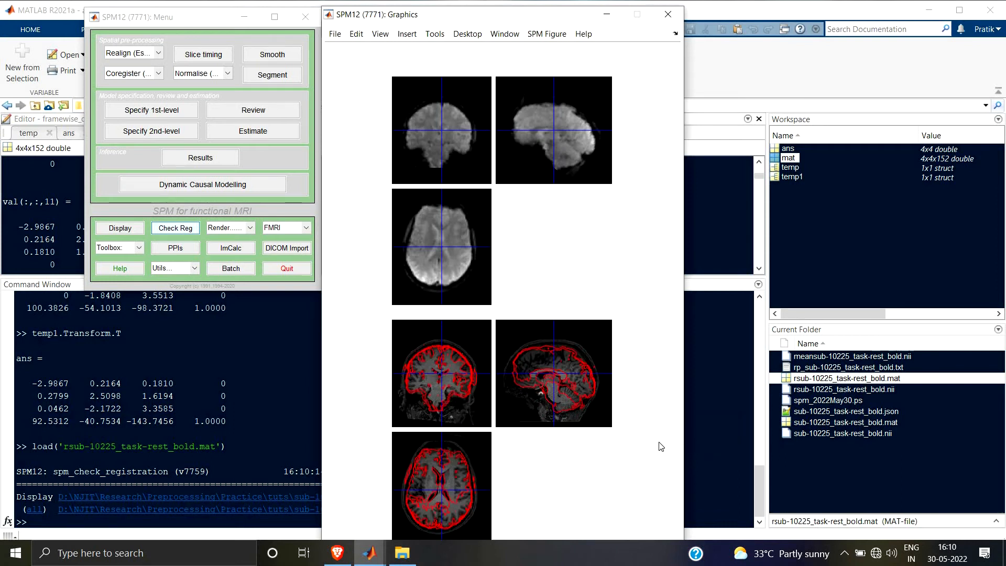
- Examine how the functional contours align with the T1w anatomy at several axial and sagittal crosshair positions
left_click(451, 495)
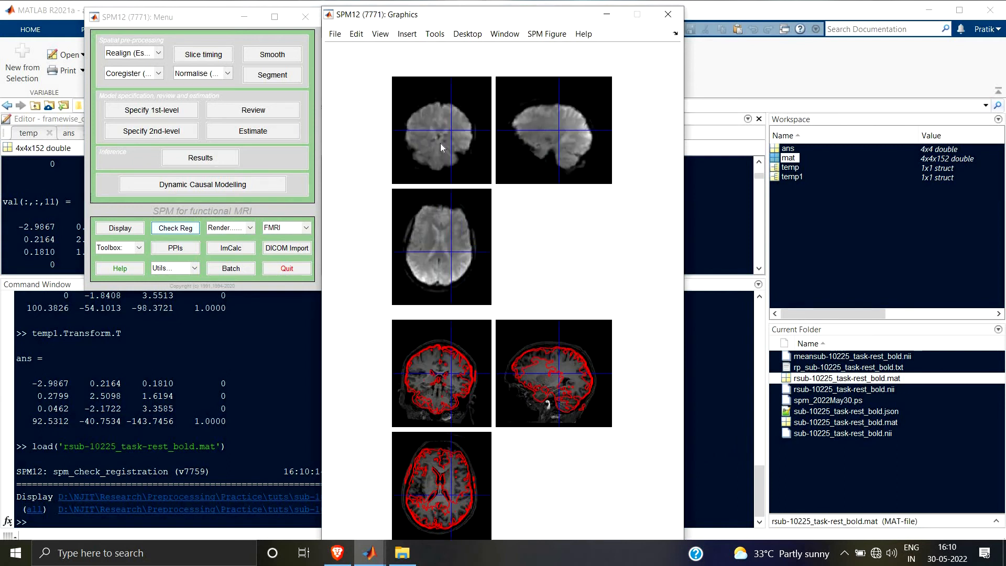
left_click(437, 471)
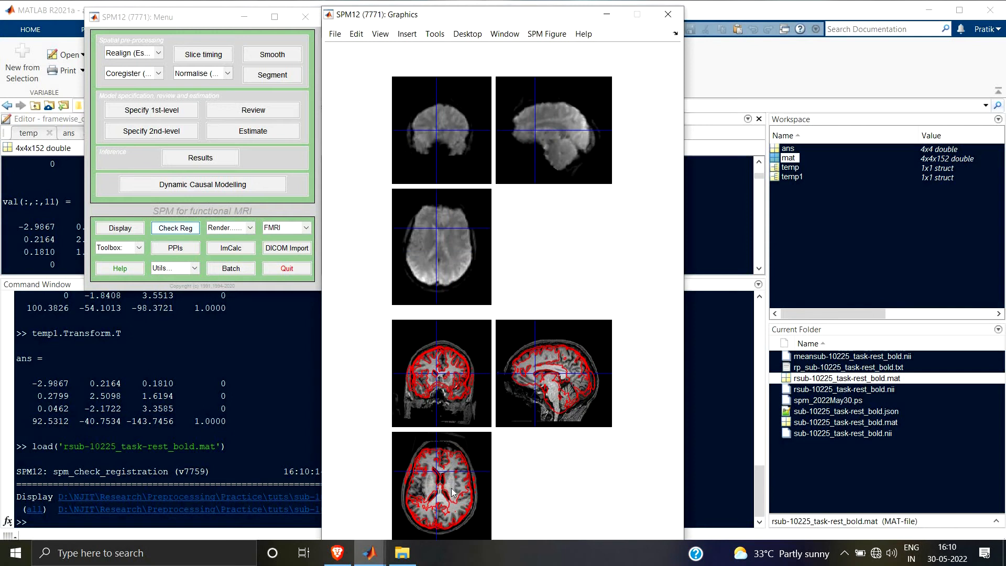
left_click(422, 476)
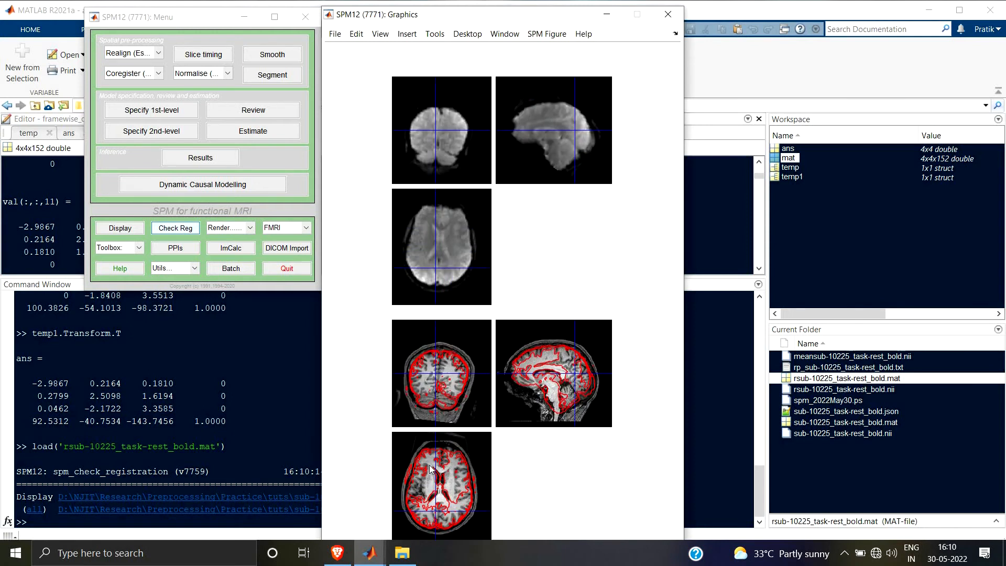
left_click(451, 461)
left_click(563, 369)
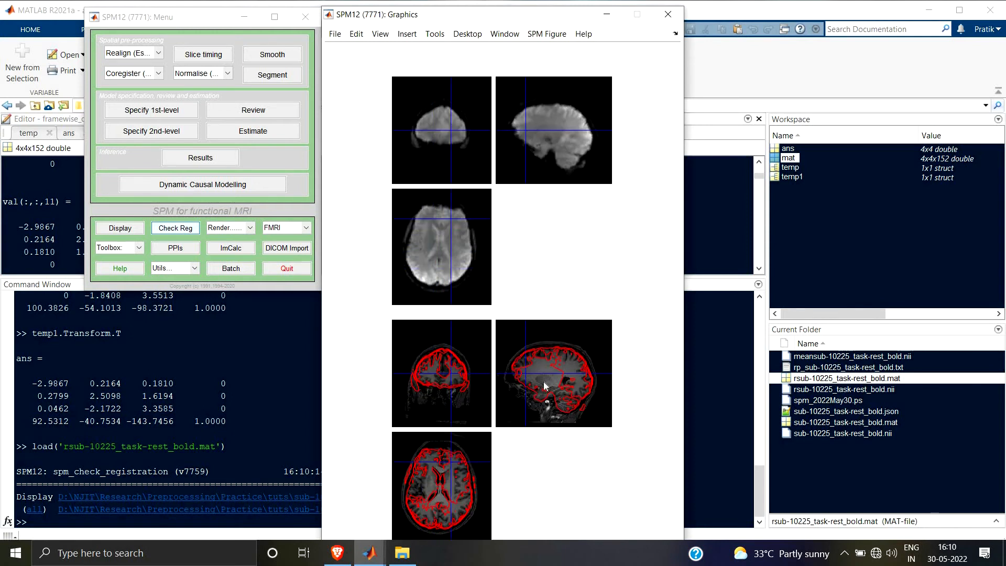
left_click(577, 376)
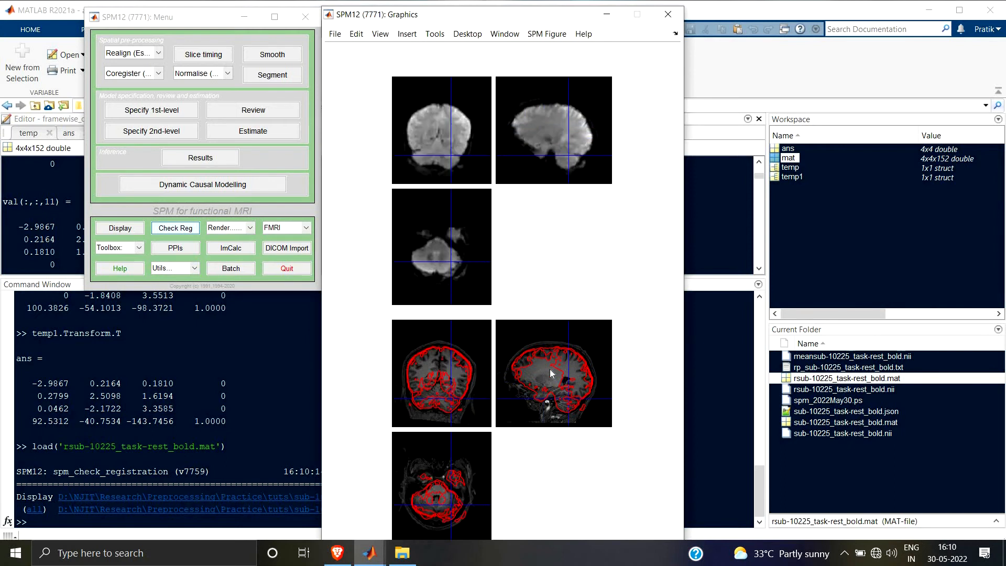
left_click(550, 370)
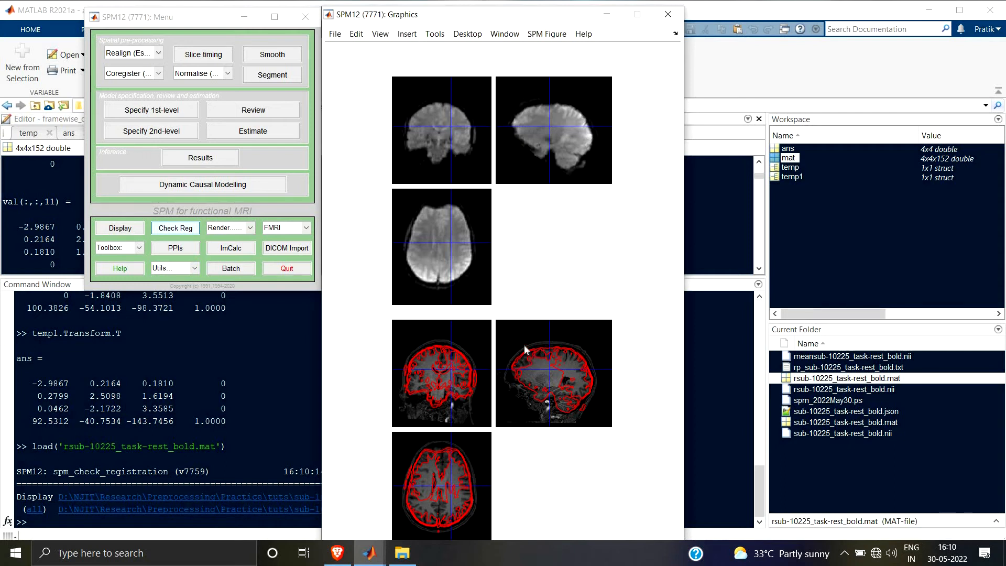
left_click(157, 73)
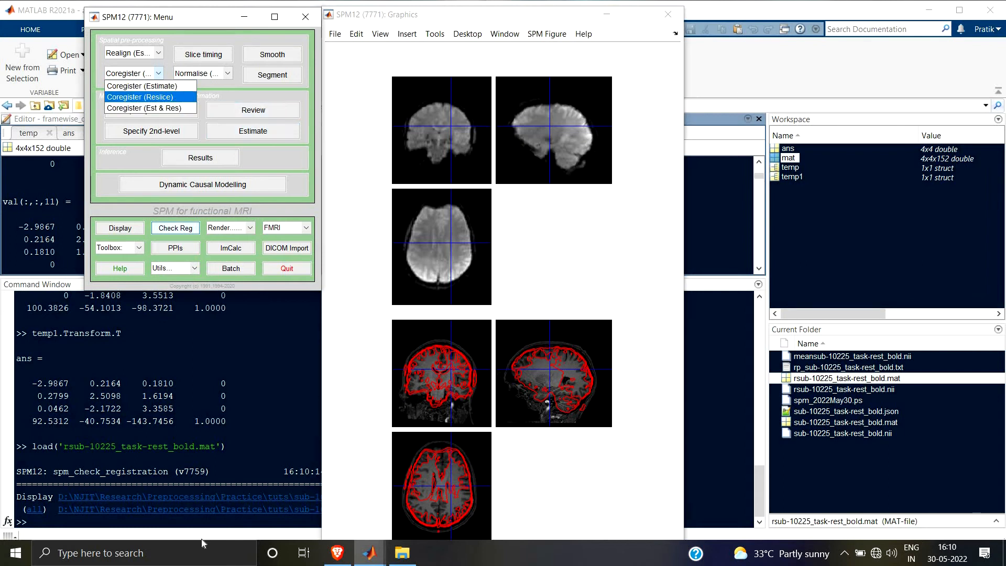
- Return to the main MATLAB window and change the current folder from func to sub-10225's anat folder
left_click(212, 520)
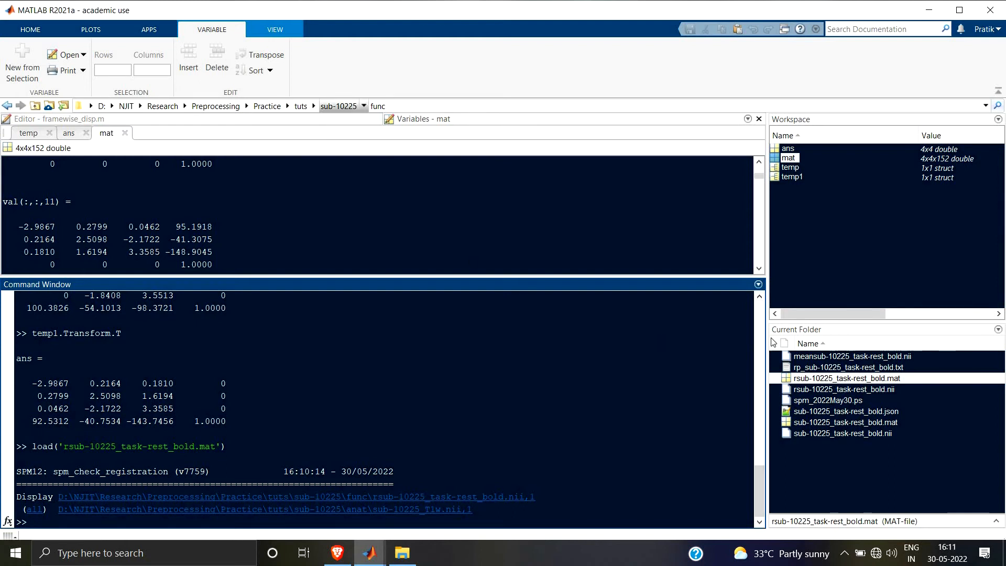
left_click(338, 106)
left_click(816, 363)
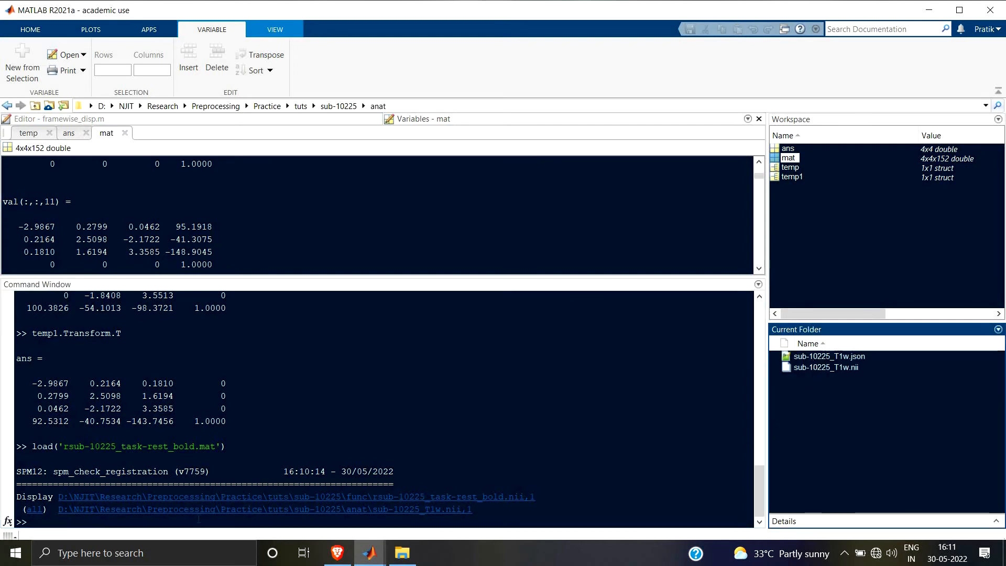
- Recall the earlier niftiinfo command for temp1 and rename its output variable to temp_anat
left_click(199, 526)
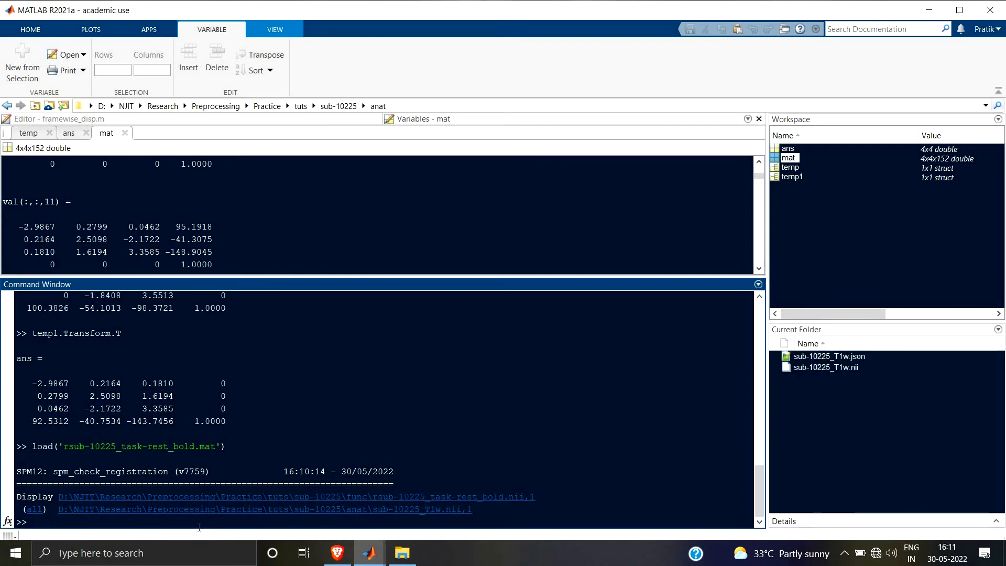
key("Up")
key("Up")
key("Up")
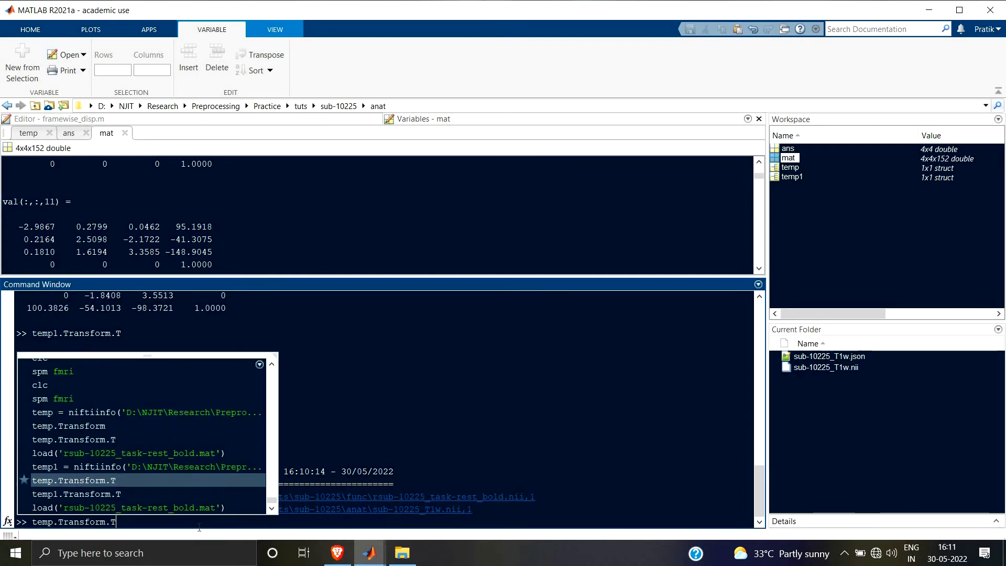
key("Left")
key("Up")
key("Up")
key("Up")
key("Up")
key("Left")
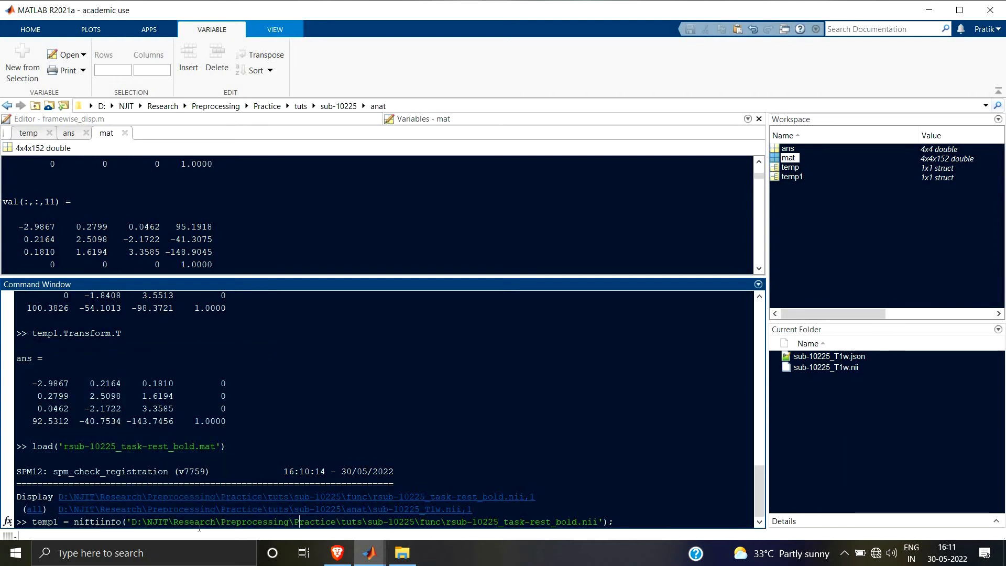
key("Left")
key("Left")
key("Left")
key("Left")
key("Left")
key("Left")
key("Left")
key("Left")
key("Left")
key("Left")
key("Left")
key("Left")
key("Left")
key("BackSpace")
type("_anat")
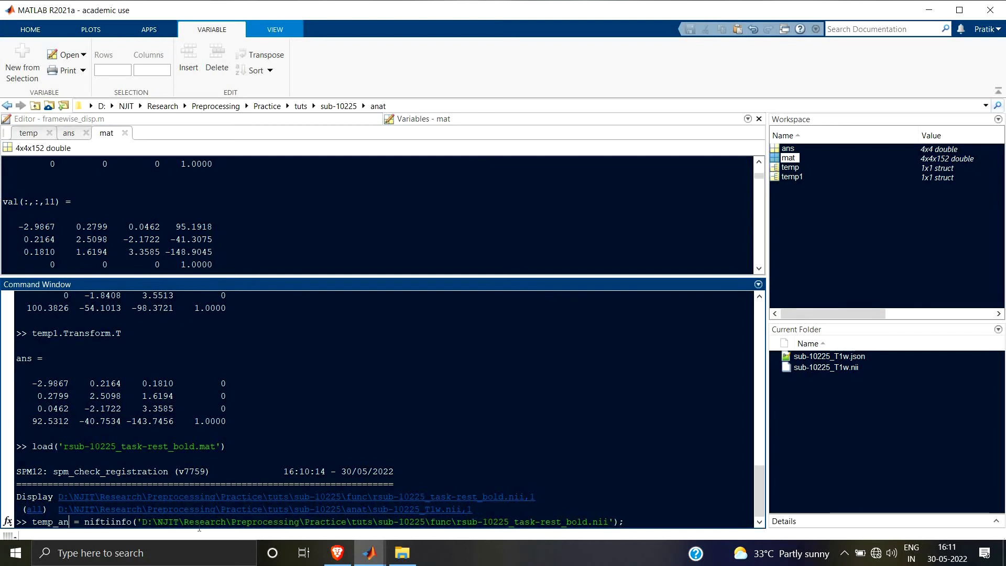
- Point the temp_anat niftiinfo command to anat\sub-10225_T1w.nii in the sub-10225 folder and run it
key("Right")
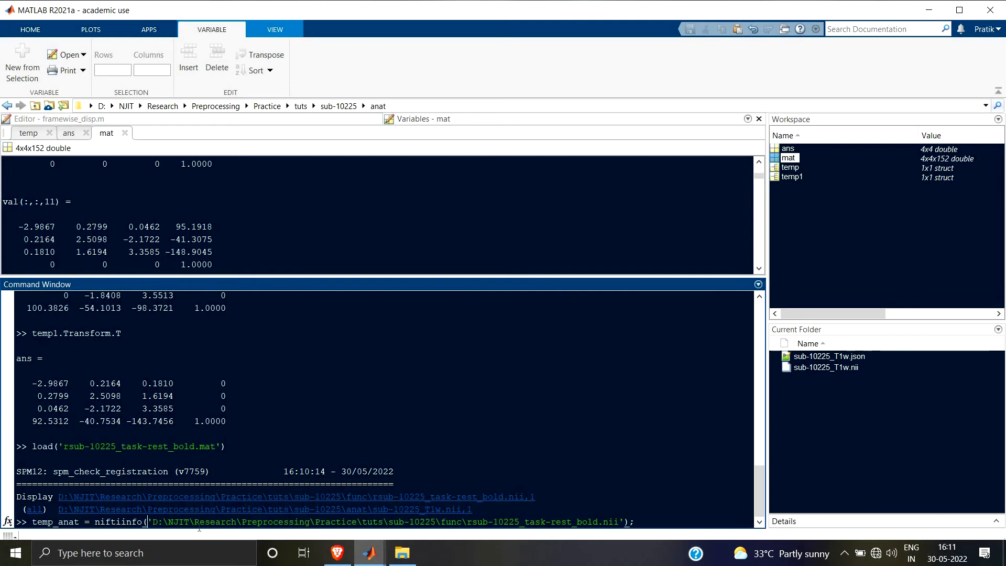
key("Right")
key("Right")
key("Right")
key("Right")
key("Right")
key("Right")
key("Right")
key("Right")
key("Right")
key("Right")
key("Right")
key("Right")
key("Right")
key("Right")
key("Right")
key("Right")
key("Right")
key("Right")
key("Right")
key("Right")
key("BackSpace")
key("BackSpace")
key("BackSpace")
key("BackSpace")
type("anat")
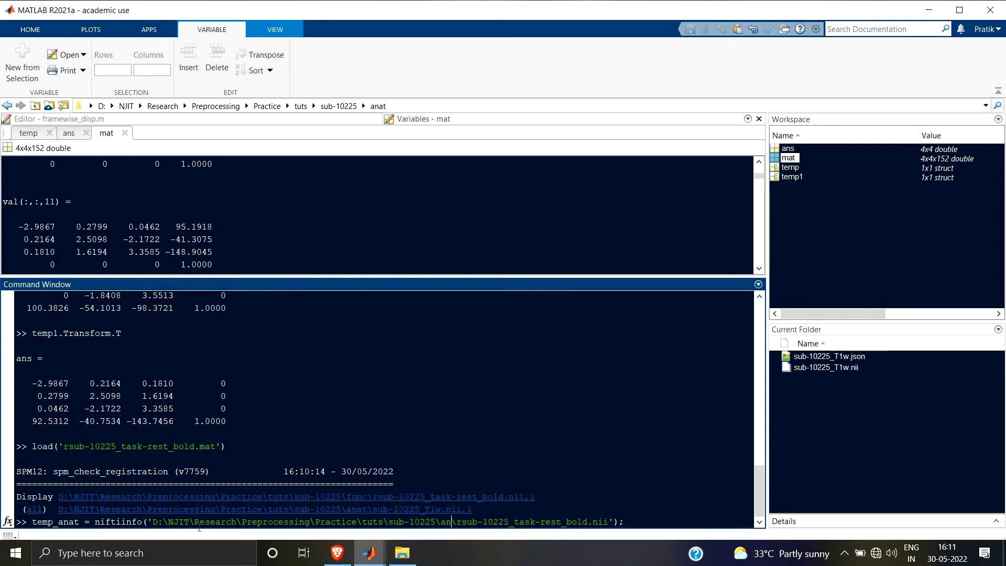
key("Delete")
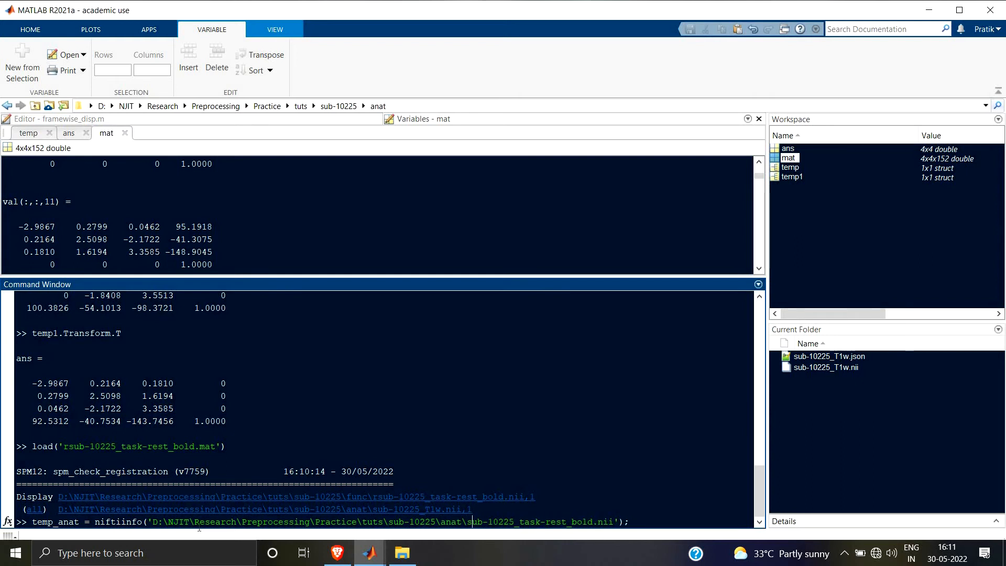
key("Right")
key("Right")
key("Delete")
key("Delete")
key("Delete")
key("Delete")
key("Delete")
key("Delete")
key("Delete")
key("Delete")
key("Delete")
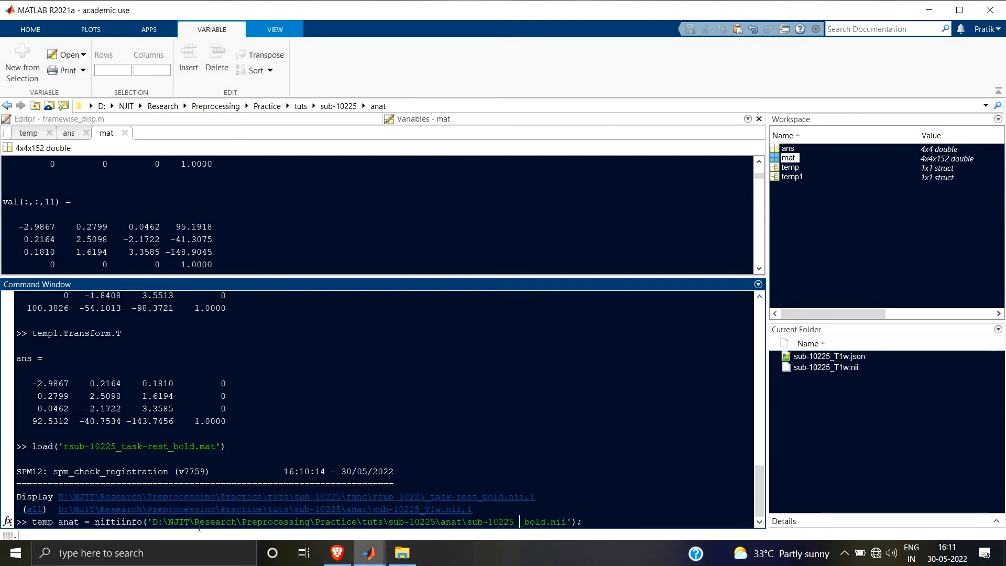
key("Delete")
key("Delete")
key("Delete")
key("Delete")
type("T")
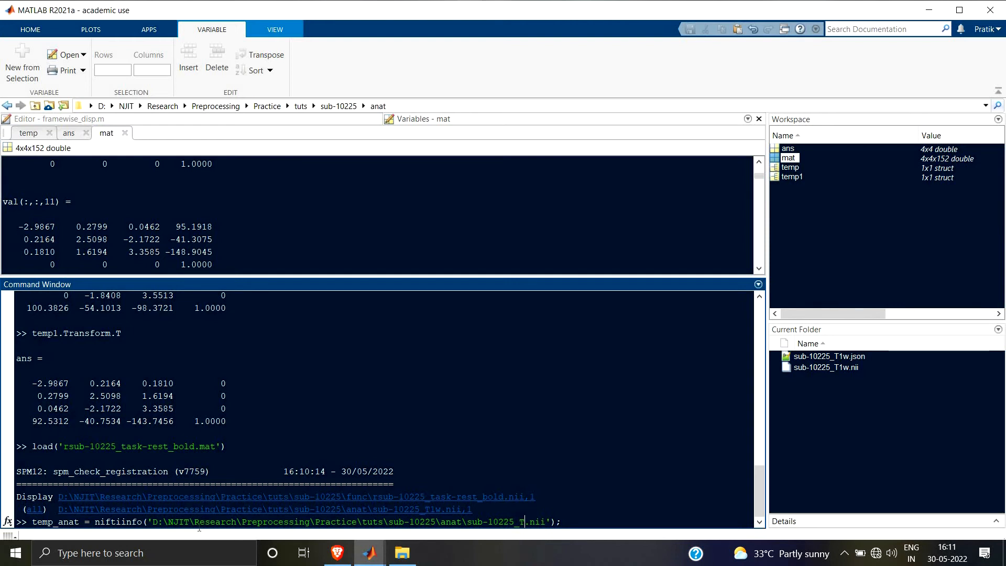
type("1w")
key("Return")
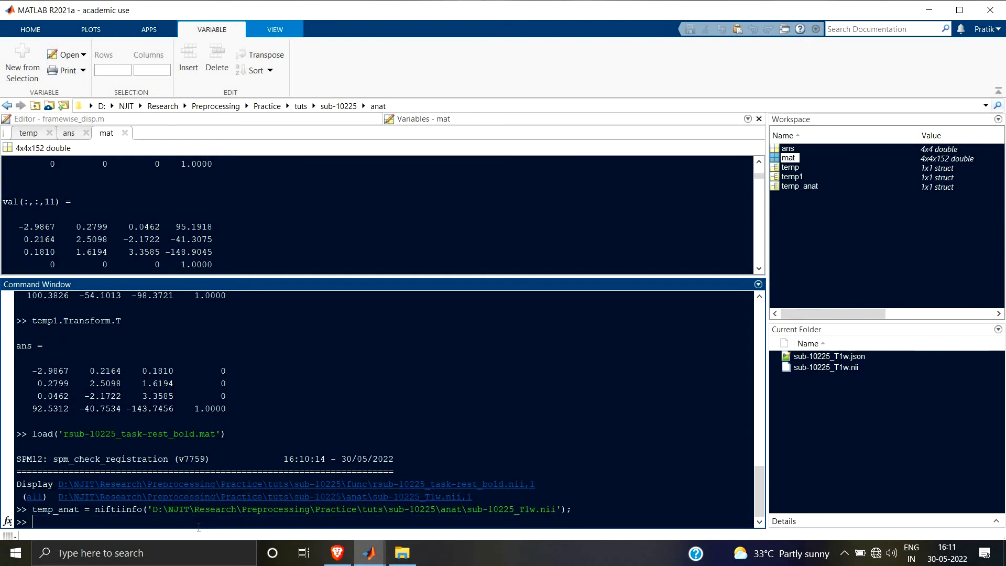
- Open the temp_anat structure, enlarge its field view, and examine the ImageSize and PixelDimensions values
double_click(797, 187)
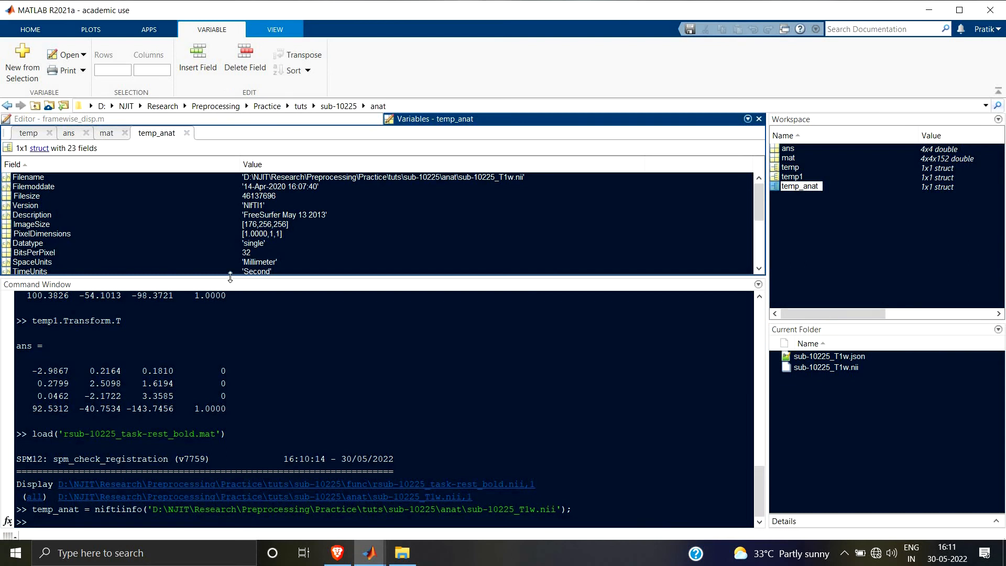
left_click_drag(223, 386, 229, 427)
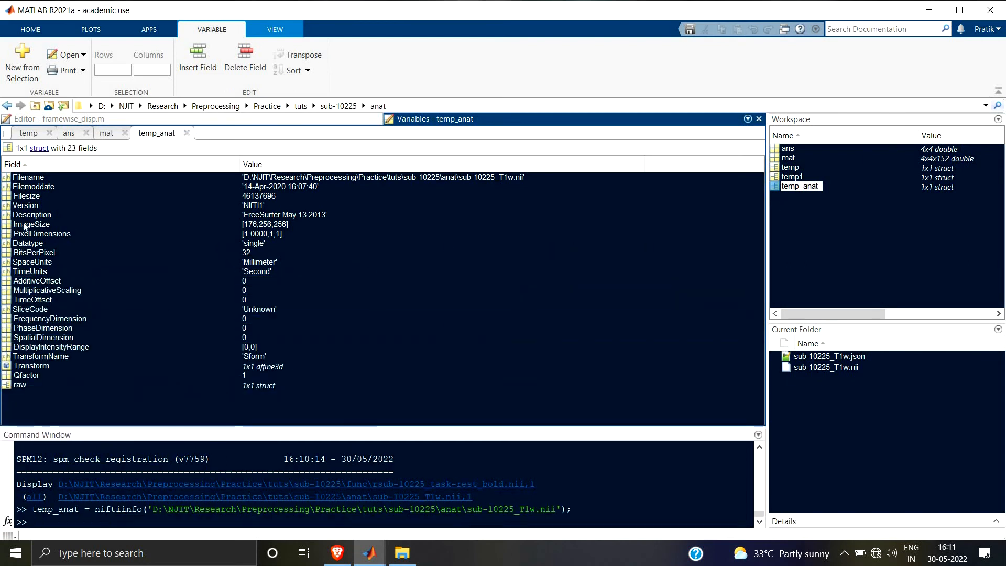
left_click(126, 225)
left_click(243, 226)
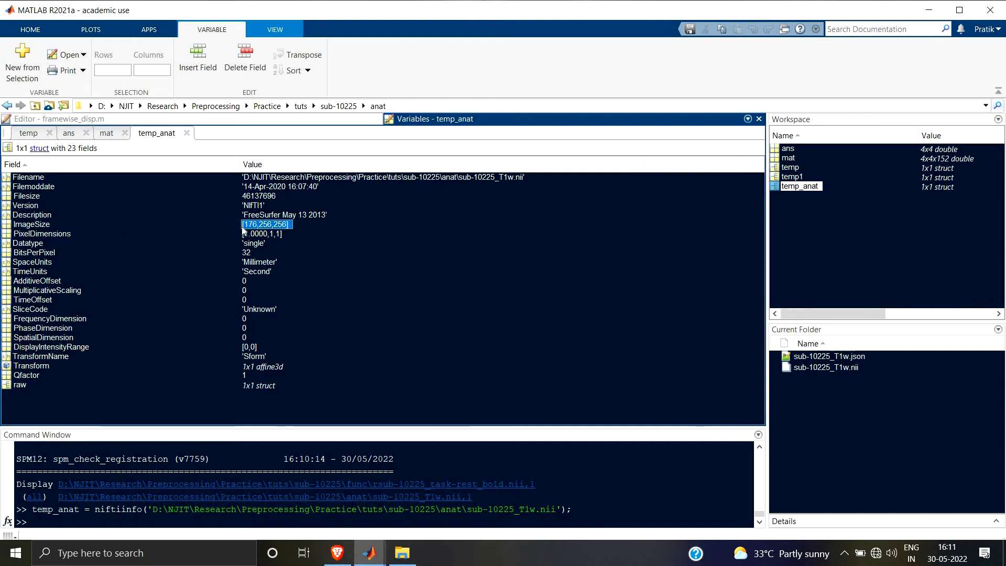
left_click(267, 237)
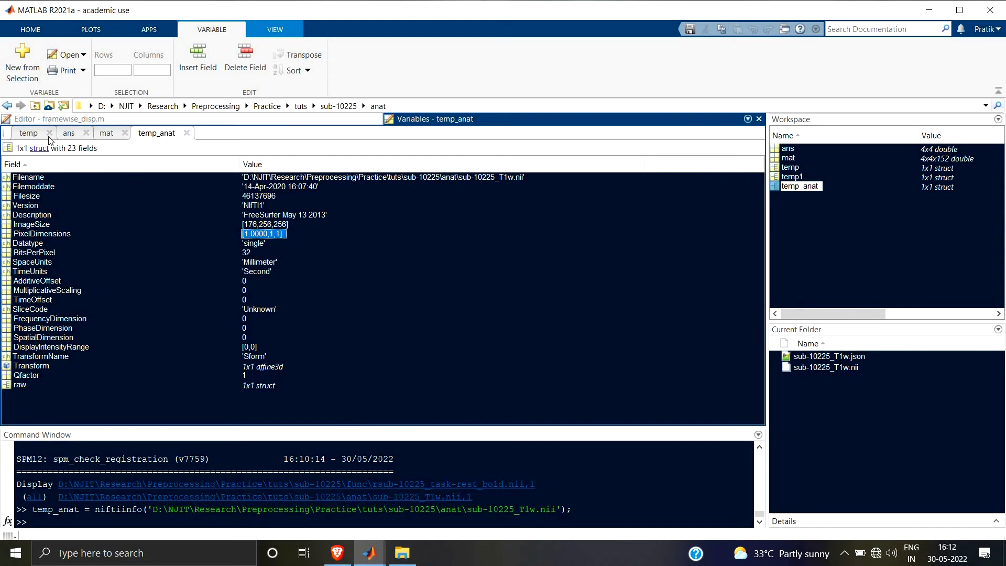
- Open the temp and temp1 structures and compare temp1's functional image size with that of temp_anat
left_click(30, 134)
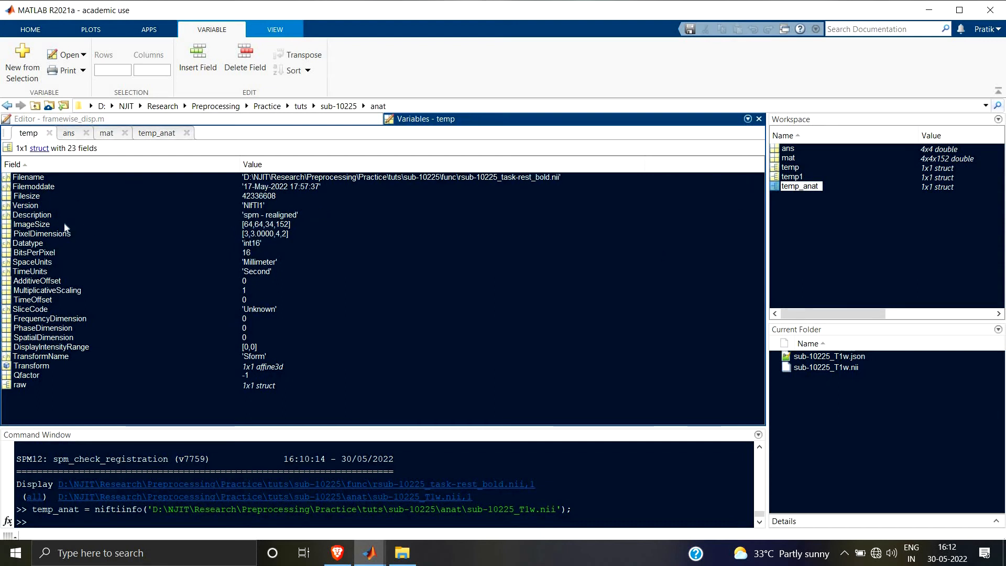
double_click(786, 180)
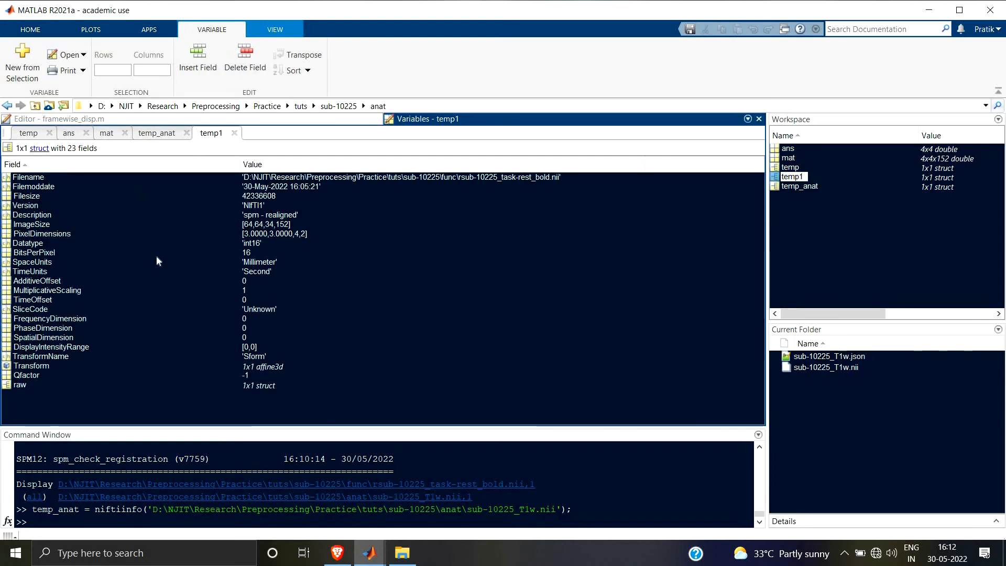
double_click(253, 225)
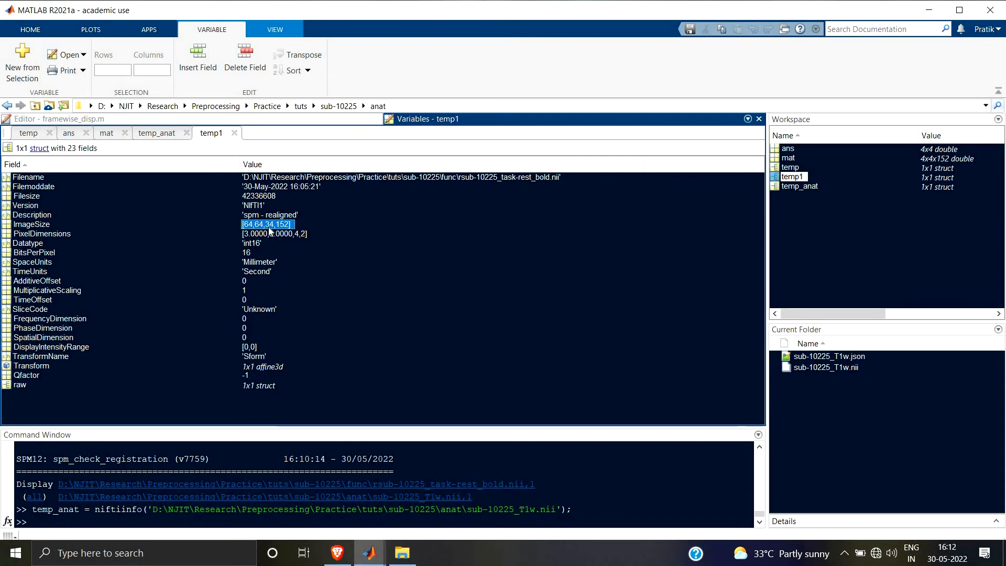
left_click(157, 135)
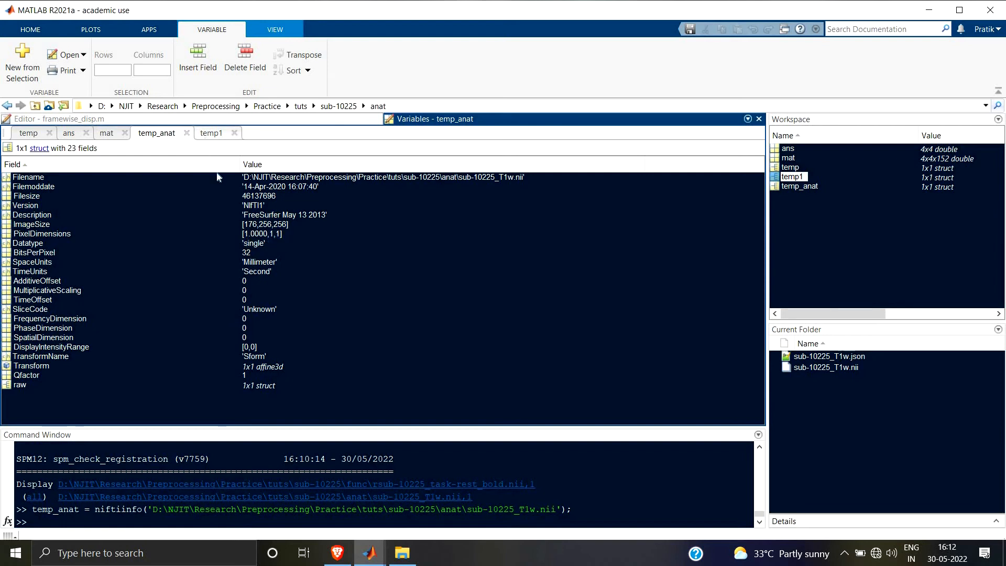
left_click(211, 133)
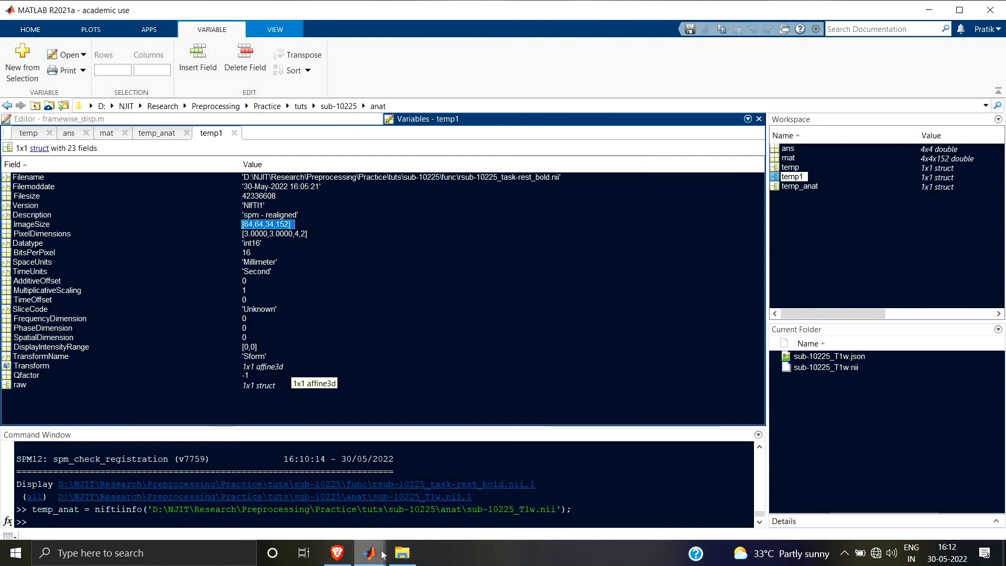
- View the Coregister variants in the SPM12 menu window, and return to the temp1 header in MATLAB
mouse_move(382, 554)
left_click(320, 502)
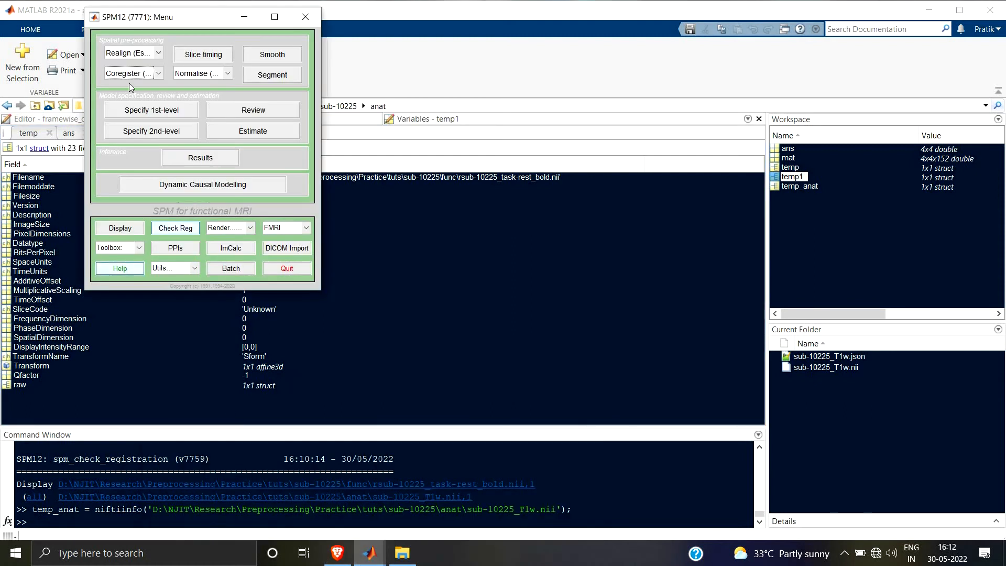
left_click(160, 73)
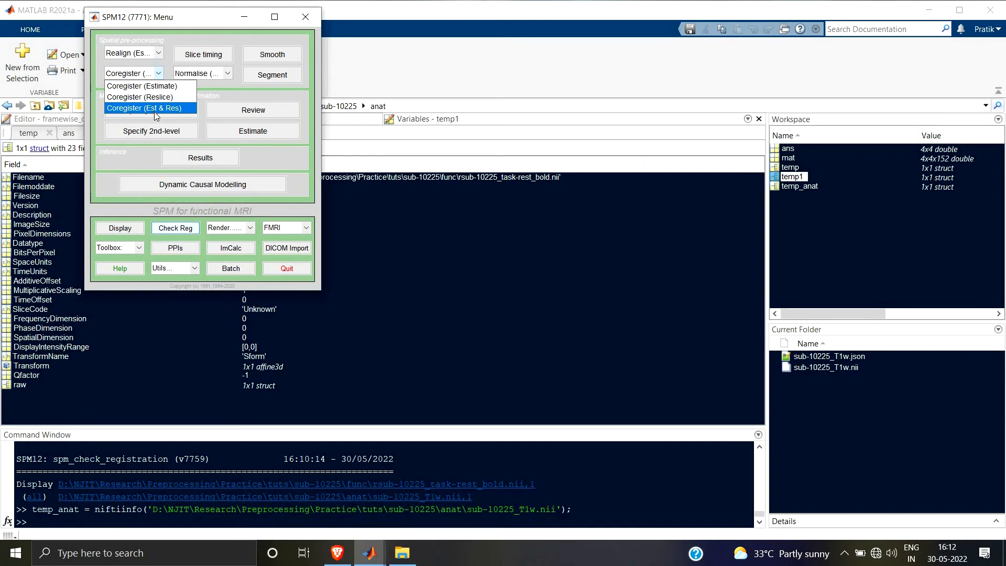
left_click(502, 287)
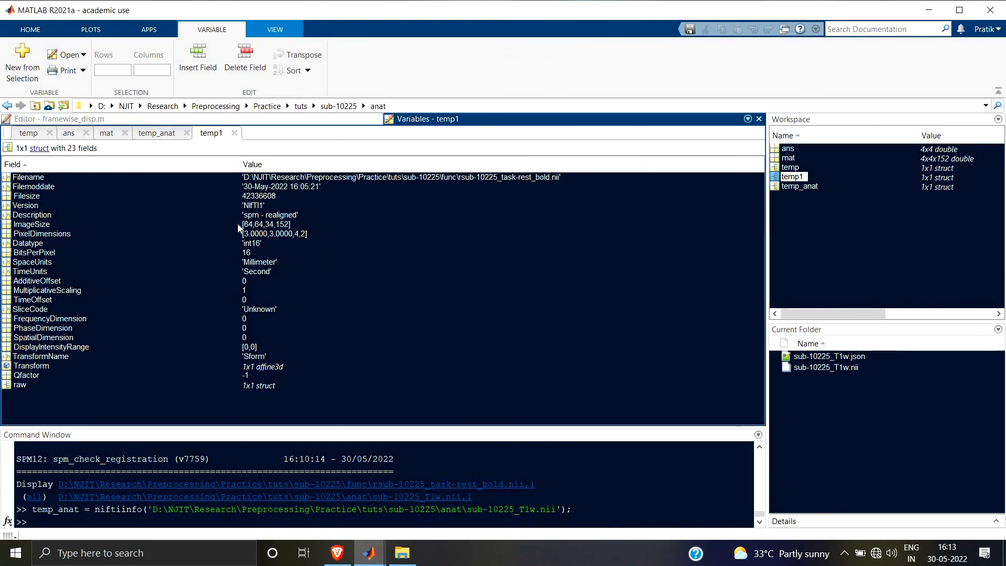
left_click(158, 135)
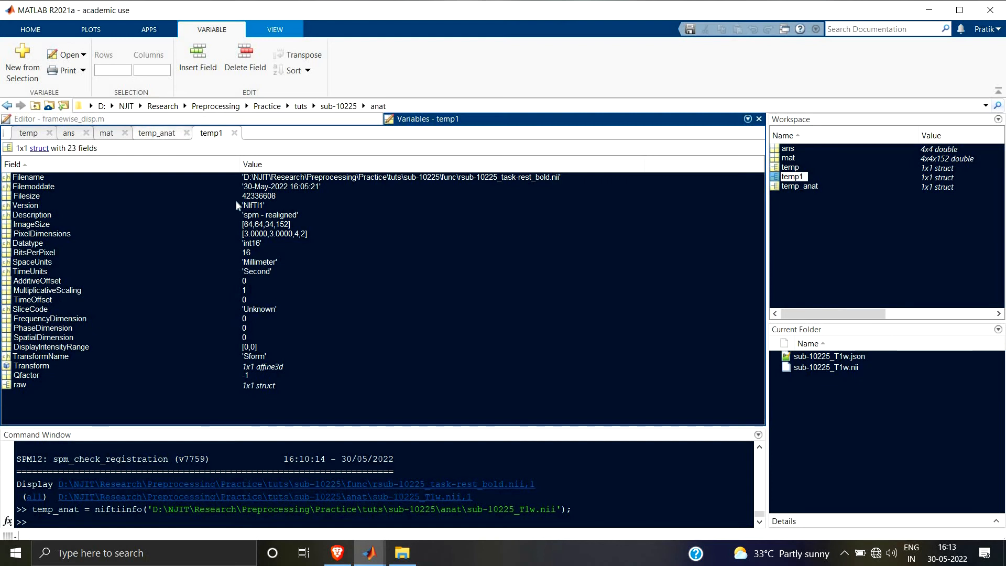
left_click(211, 135)
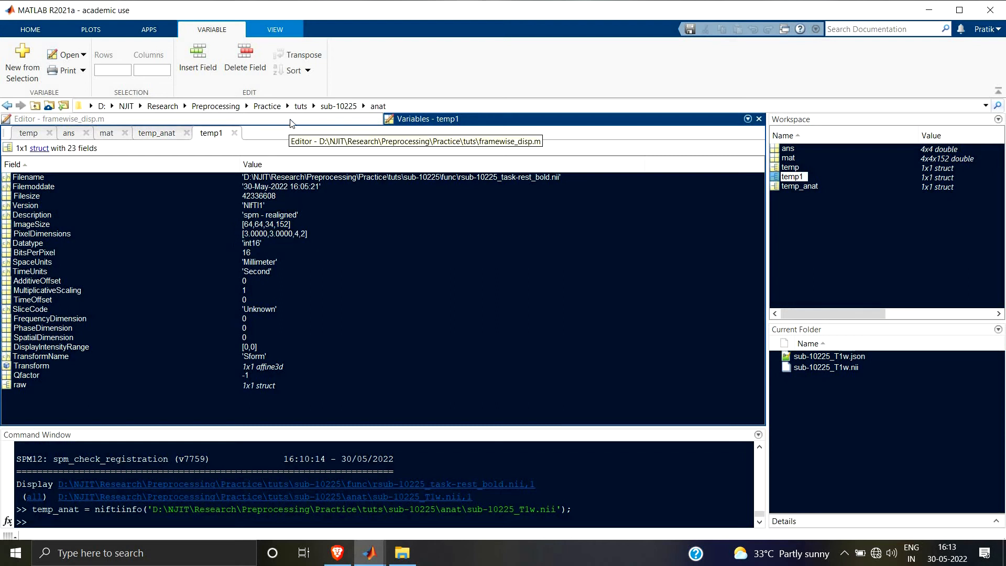
- Change the current folder to Practice\Coregisteration\estimate and reslice\func
left_click(265, 107)
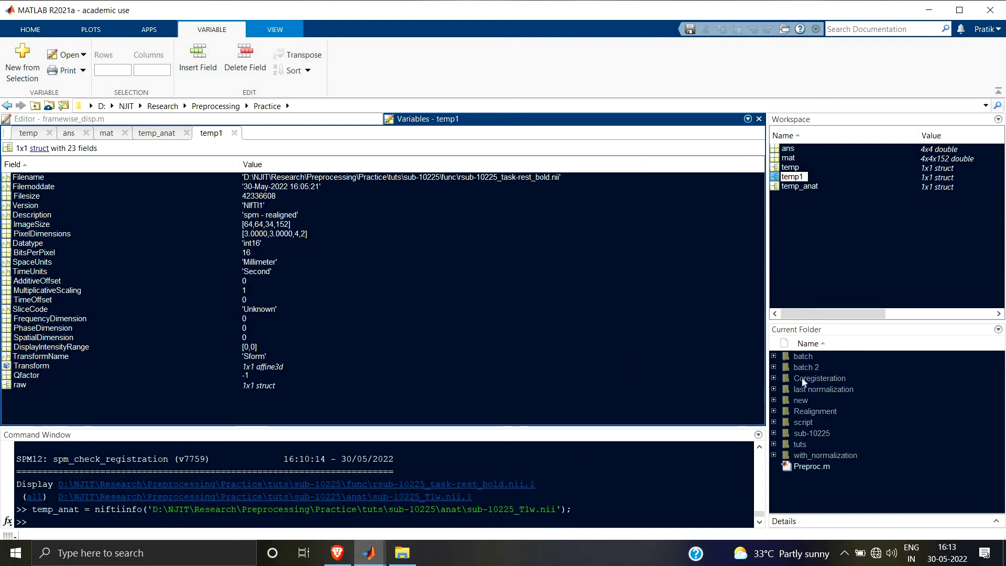
double_click(803, 379)
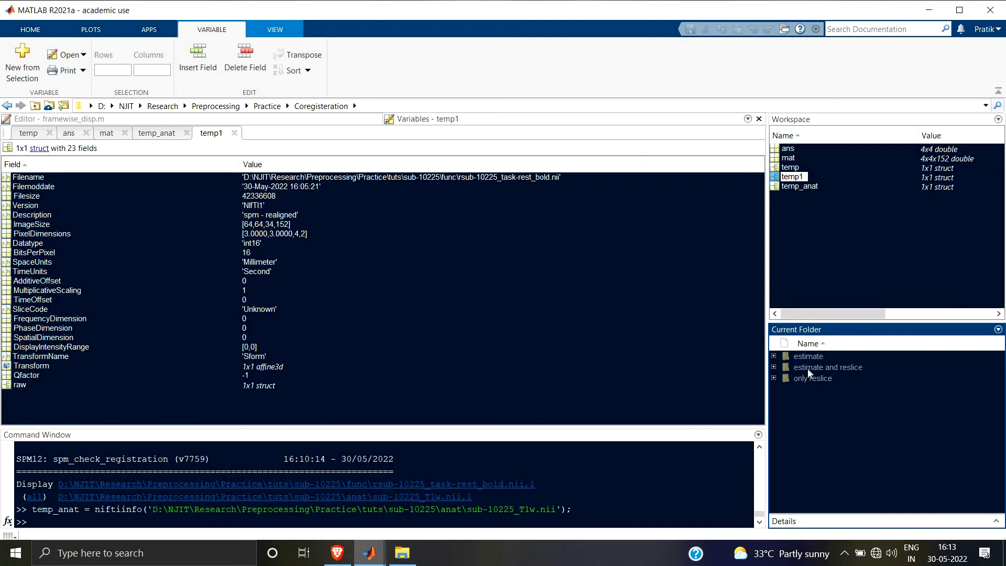
double_click(834, 366)
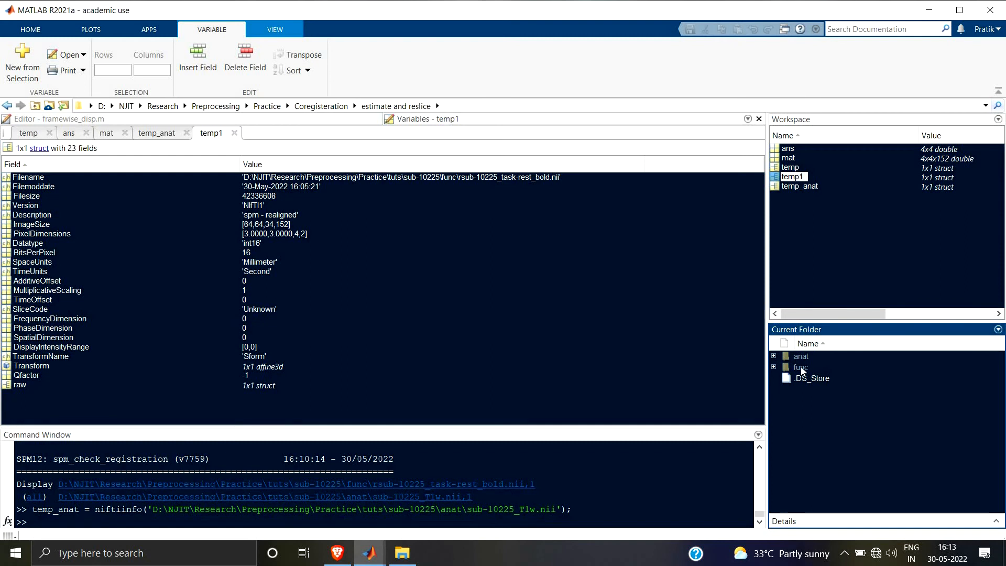
left_click(803, 367)
key("Return")
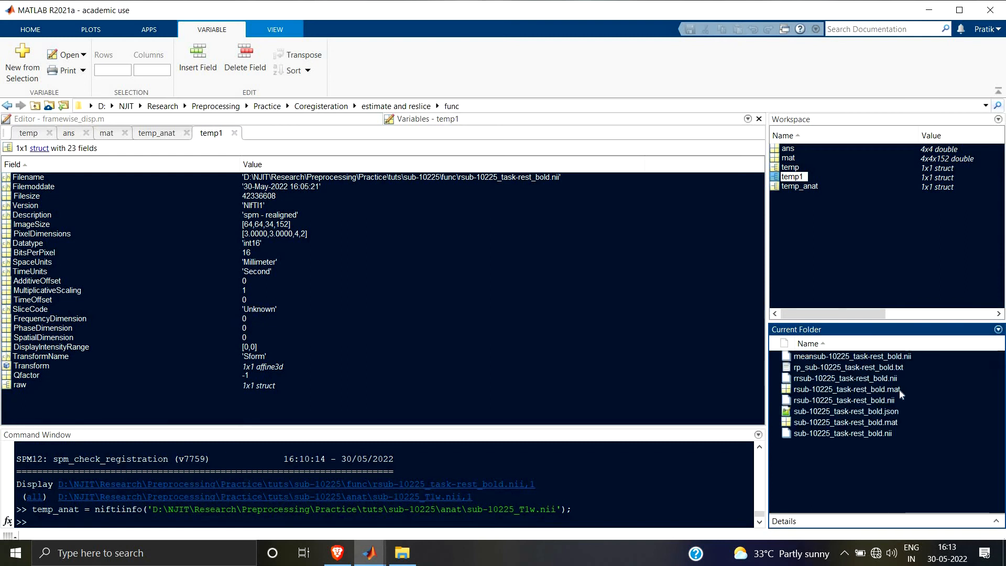
- Recall the temp1 niftiinfo command and replace its folder path with D:\NJIT\Research\Preprocessing\Practice\Coregisteration\estimate and reslice\func
left_click(289, 516)
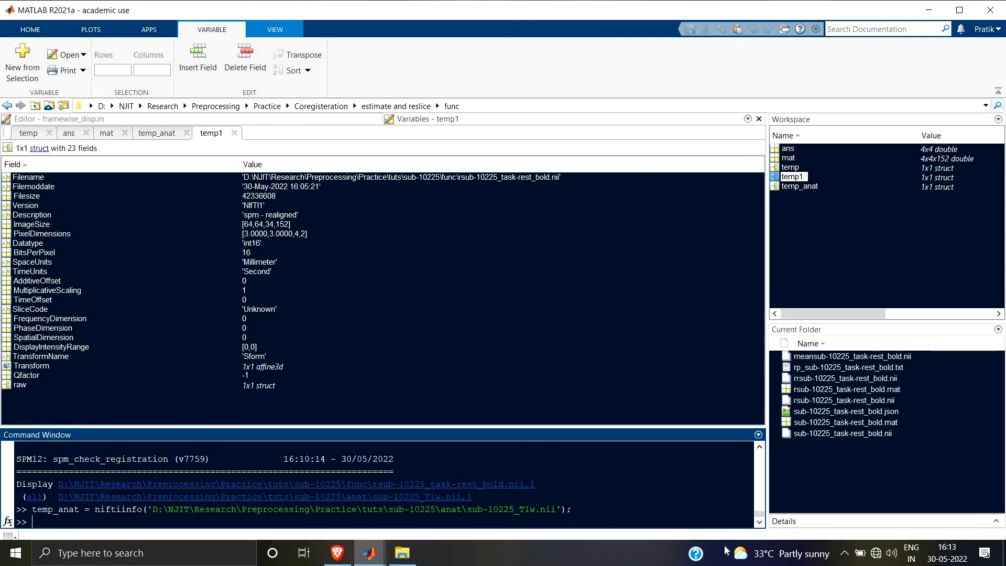
key("Up")
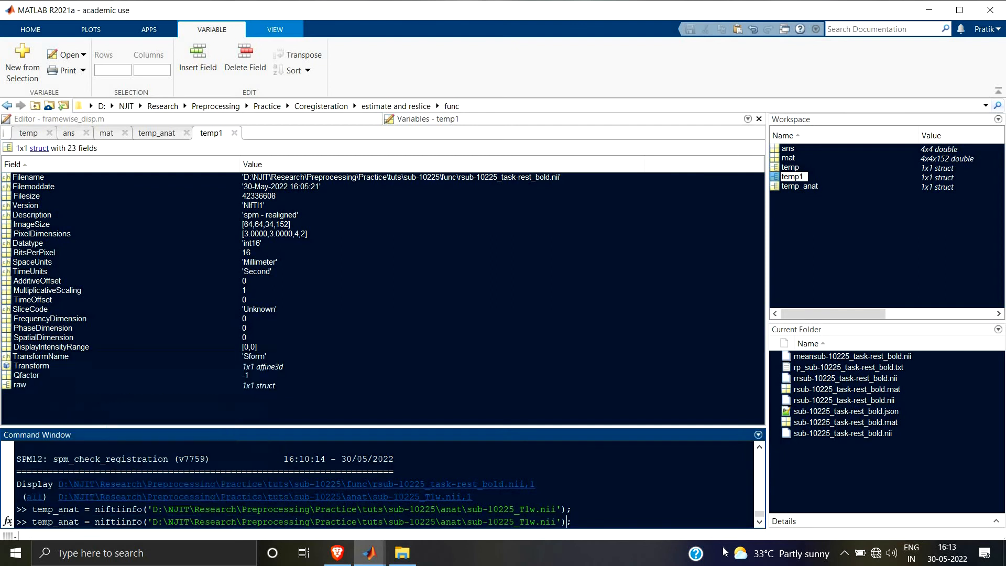
key("Up")
key("Up")
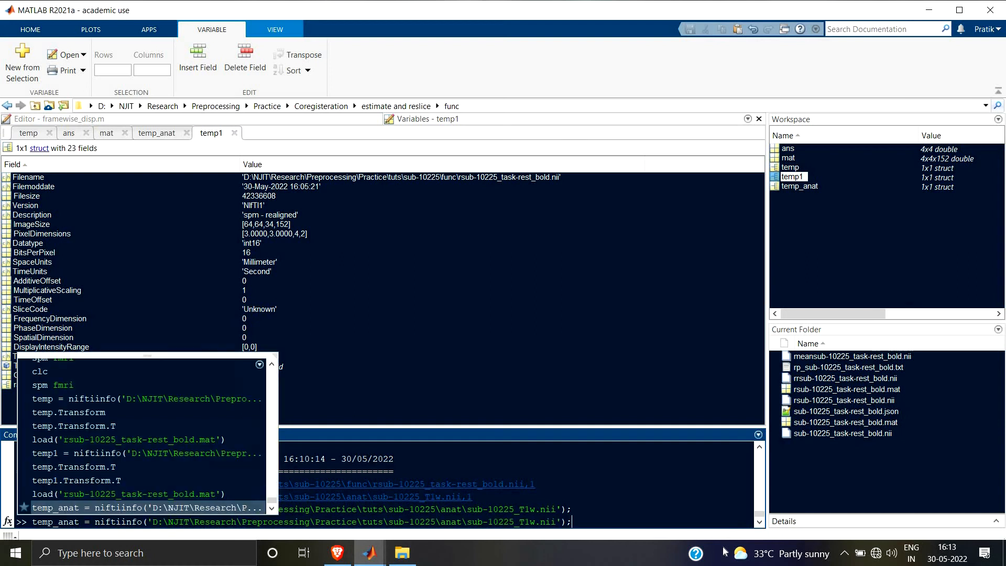
key("Up")
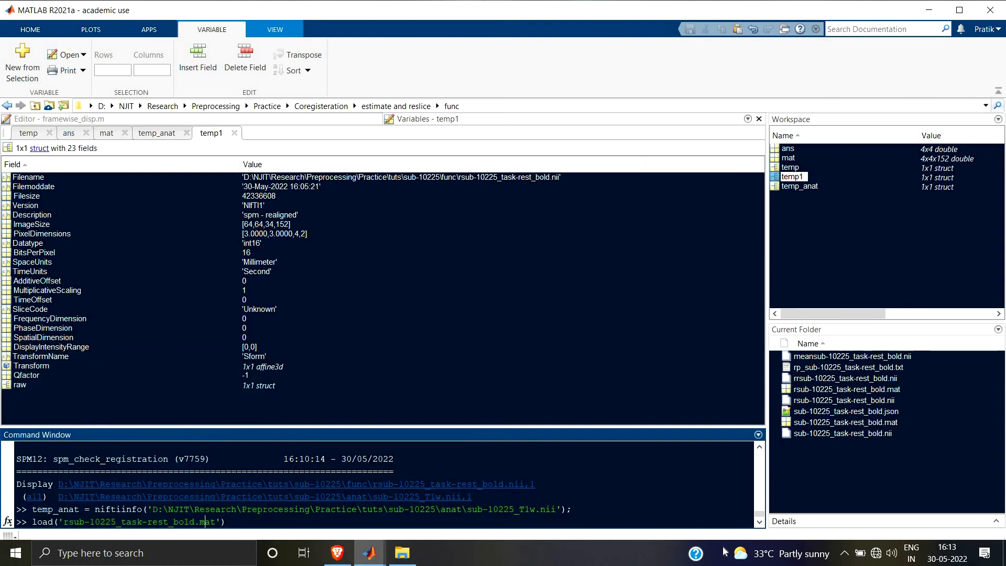
key("Up")
key("Up")
key("Up")
key("Up")
key("Up")
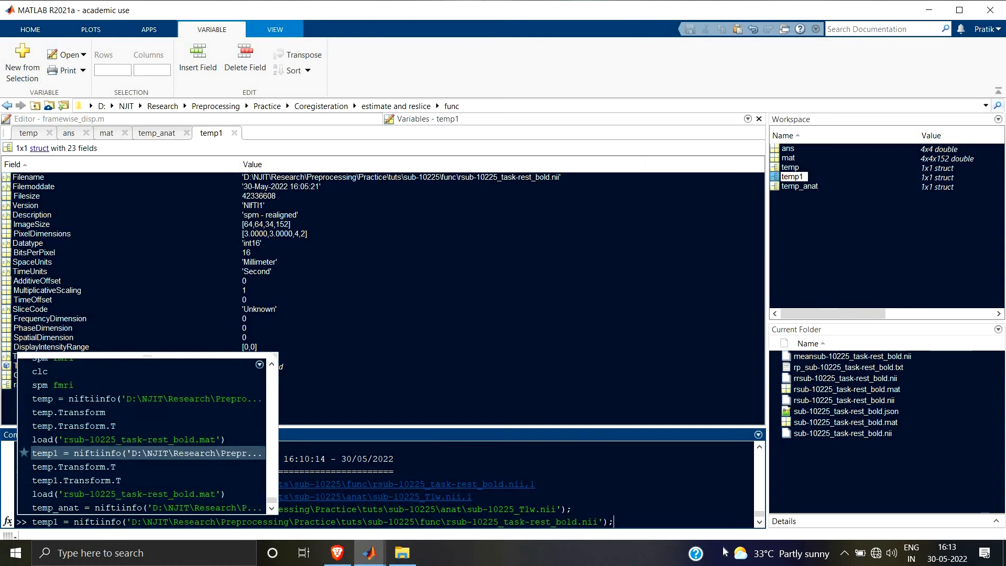
key("Left")
key("Left")
key("Left")
key("Left")
key("Left")
key("Left")
key("Left")
key("Left")
key("Left")
key("Left")
key("Left")
key("Left")
key("Left")
key("Left")
key("Left")
key("Left")
key("Left")
key("Left")
key("Left")
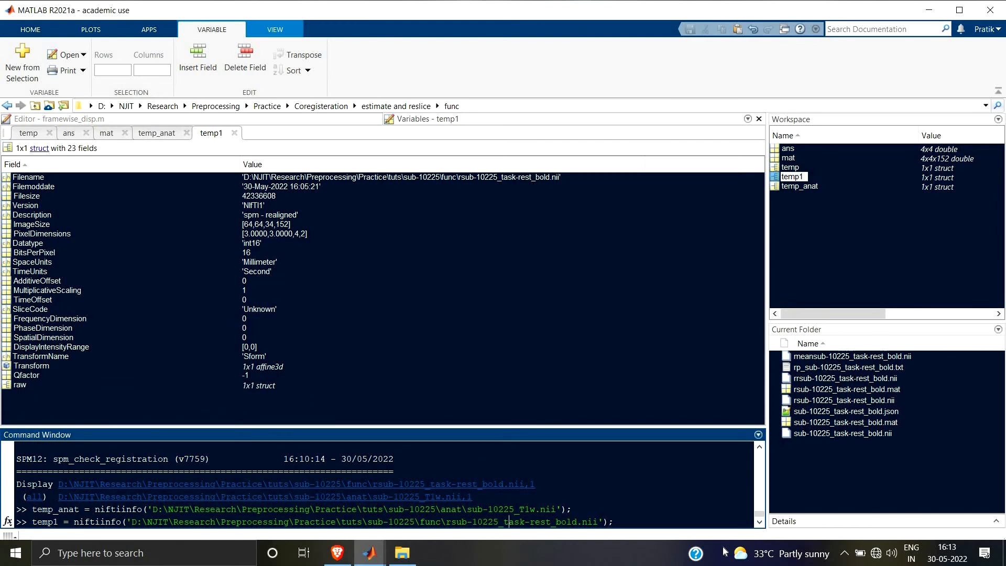
key("Left")
left_click(683, 106)
key("ctrl+c")
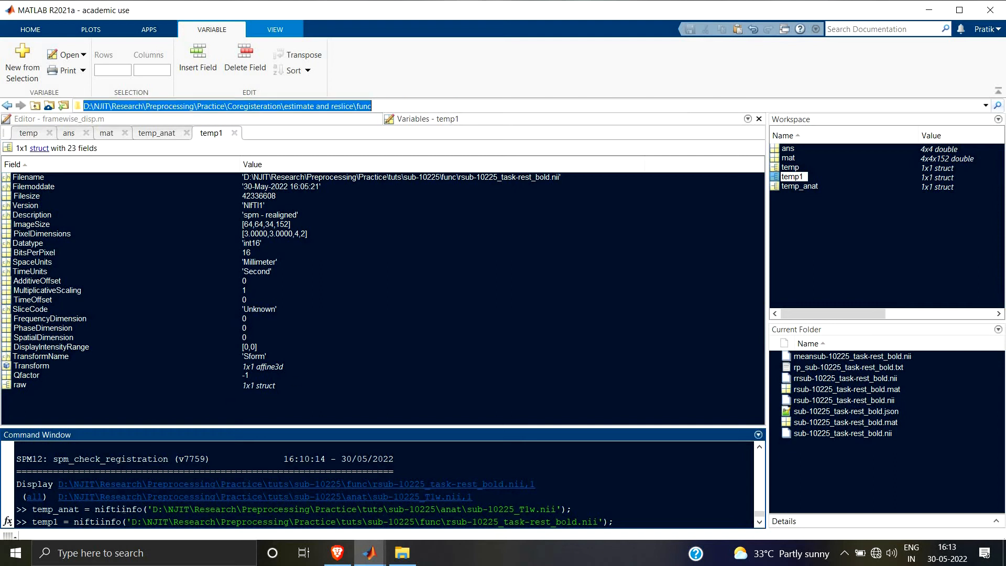
left_click_drag(132, 521, 440, 521)
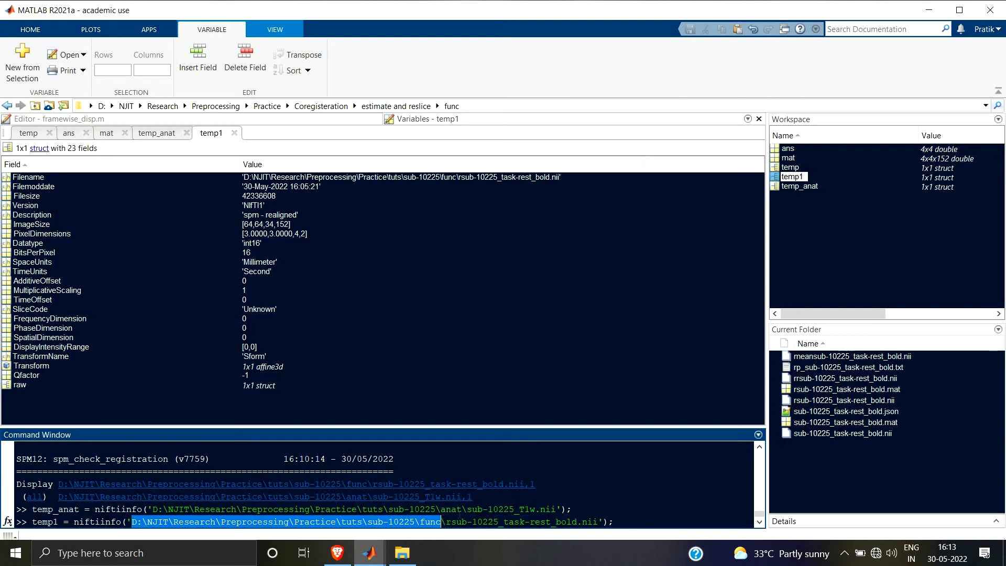
key("ctrl+v")
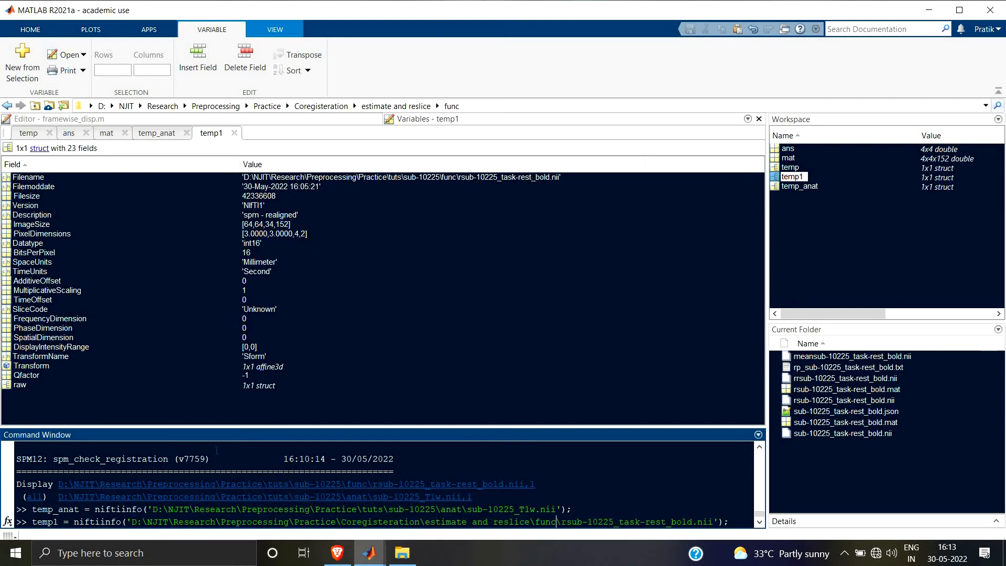
- Rename the command's output variable as temp_est_reslice, run it on rsub-10225_task-rest_bold.nii, and open the resulting structure
key("Home")
key("Right")
key("Right")
key("Right")
key("Right")
key("Right")
key("BackSpace")
type("_est_r")
type("eslic")
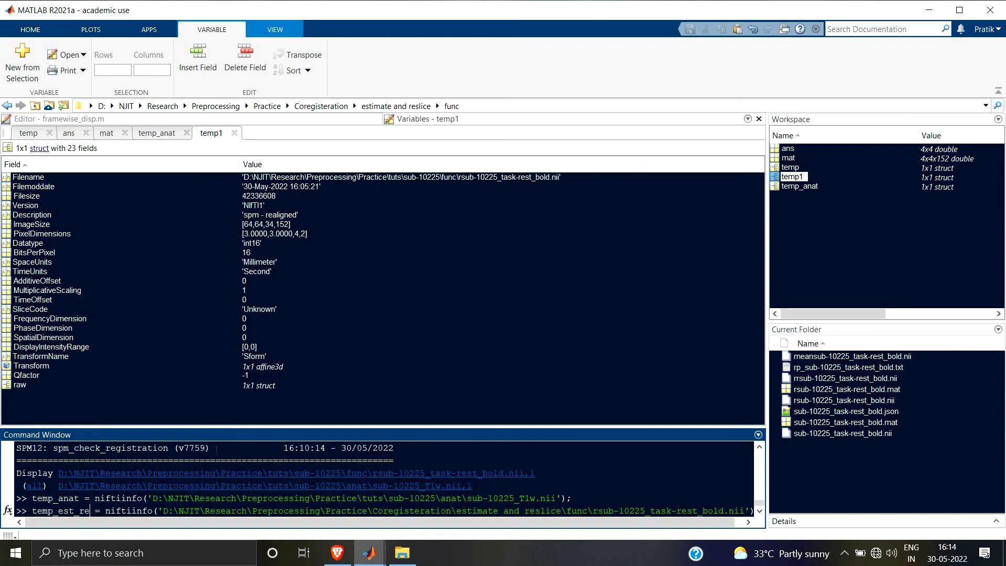
type("e")
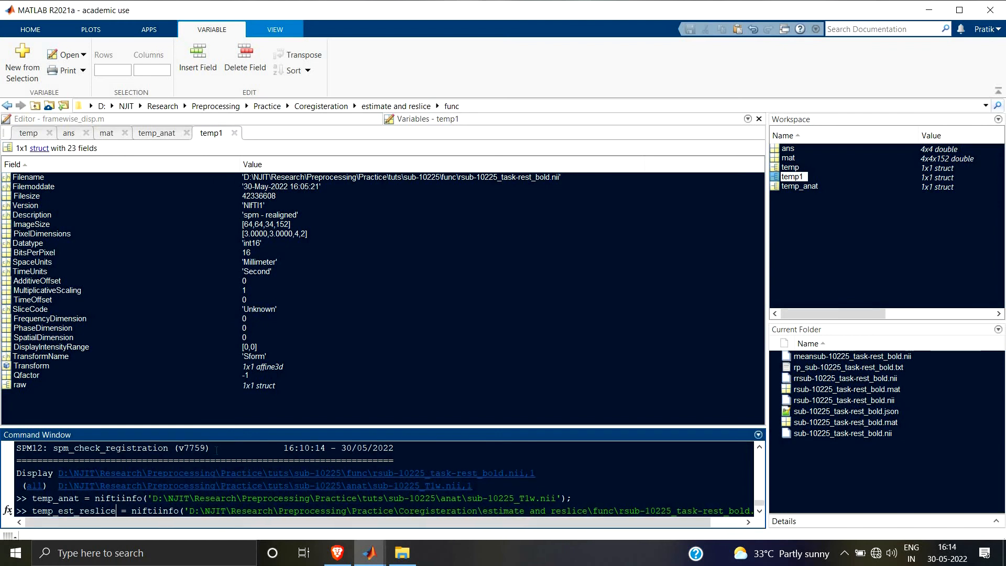
key("Return")
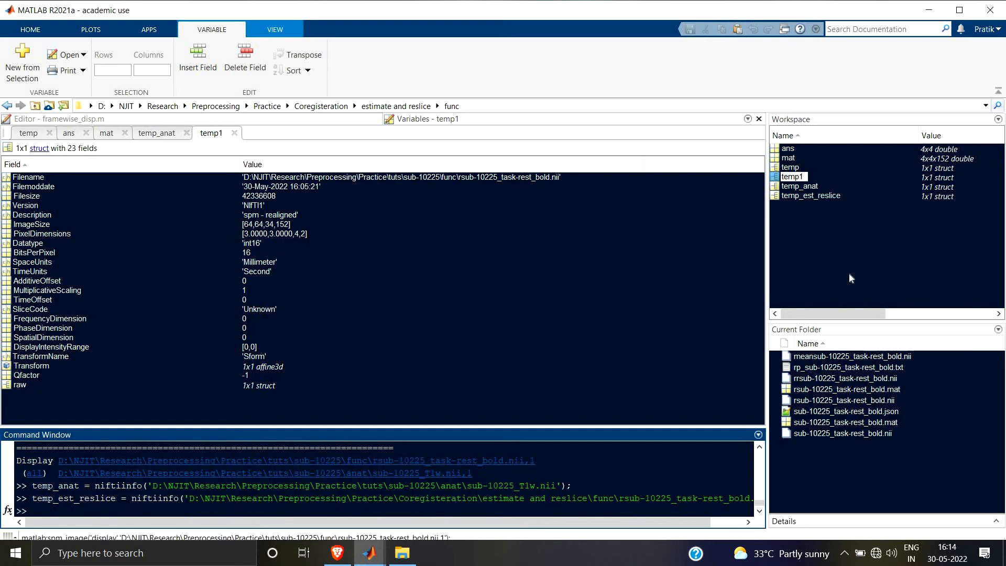
double_click(805, 199)
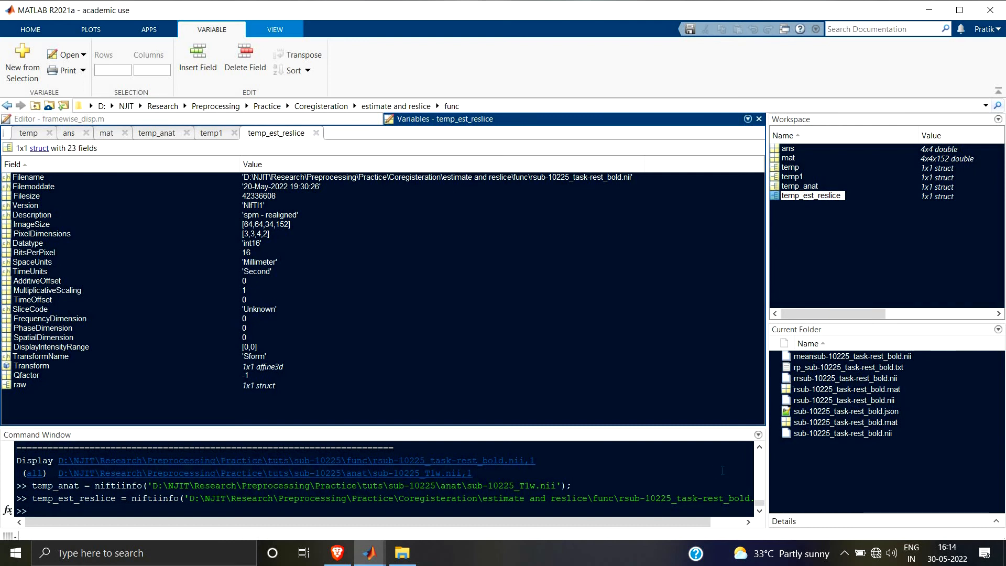
- Reload temp_est_reslice with the niftiinfo header of rrsub-10225_task-rest_bold.nii from the same folder
left_click(796, 378)
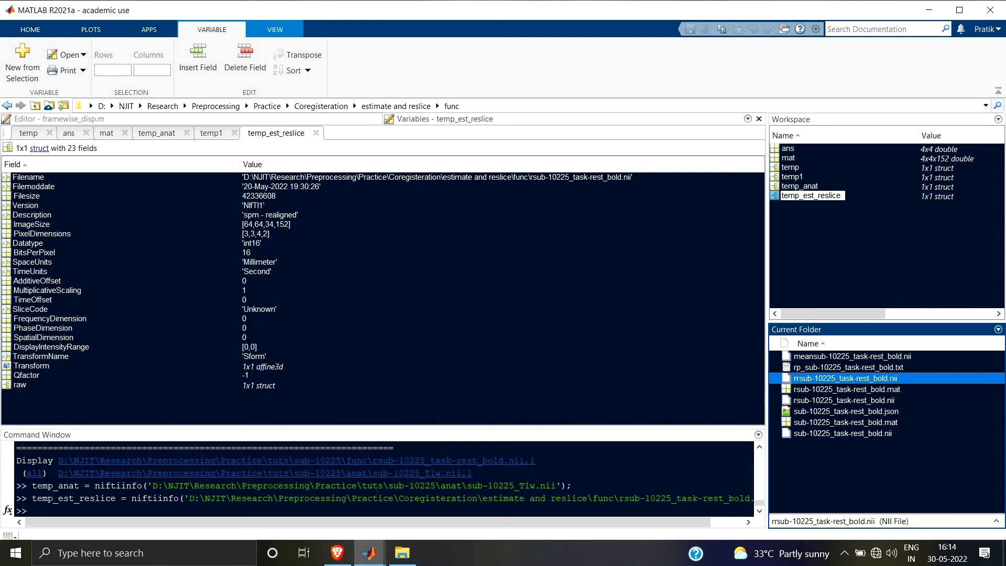
key("ctrl+0")
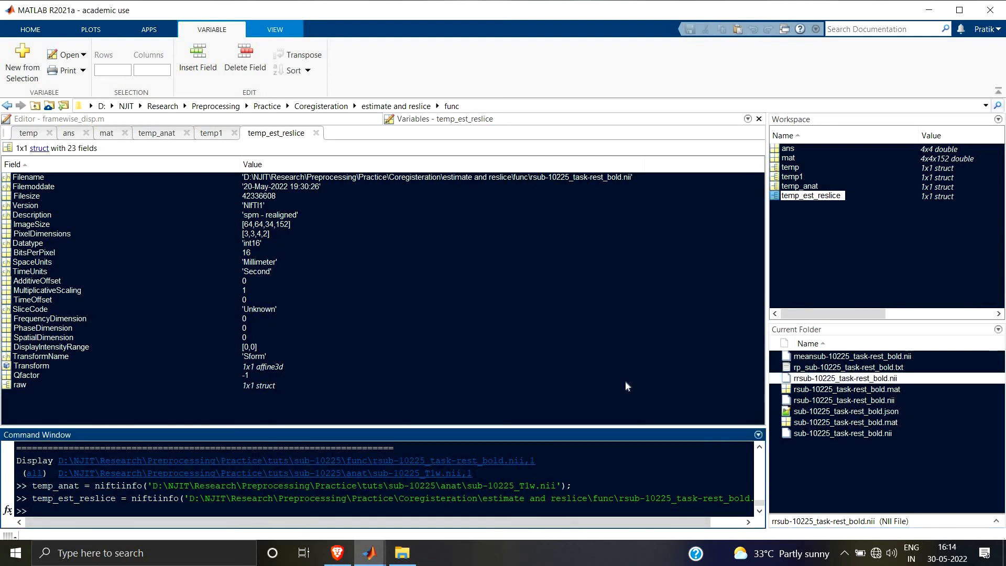
key("Up")
key("Left")
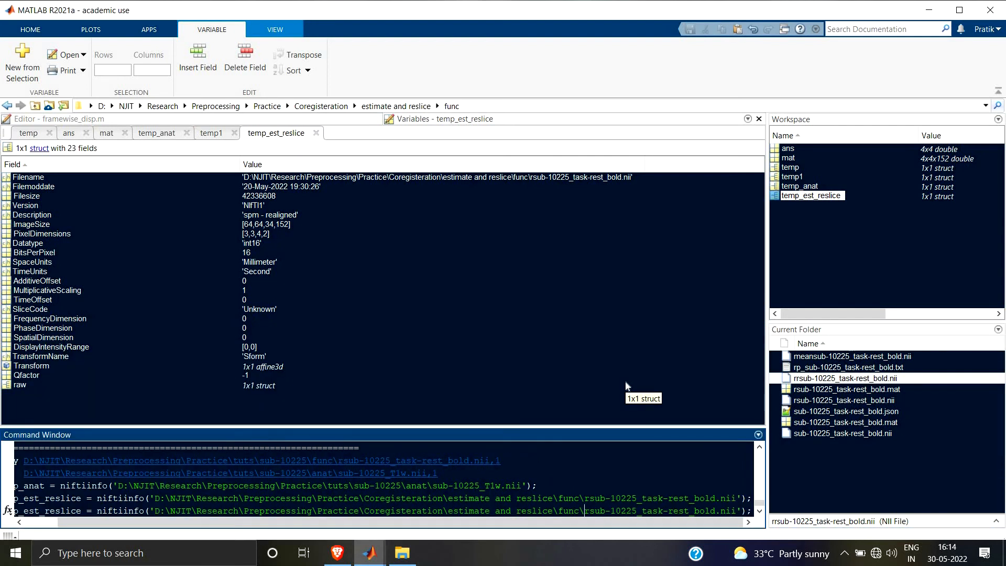
type("r")
key("Return")
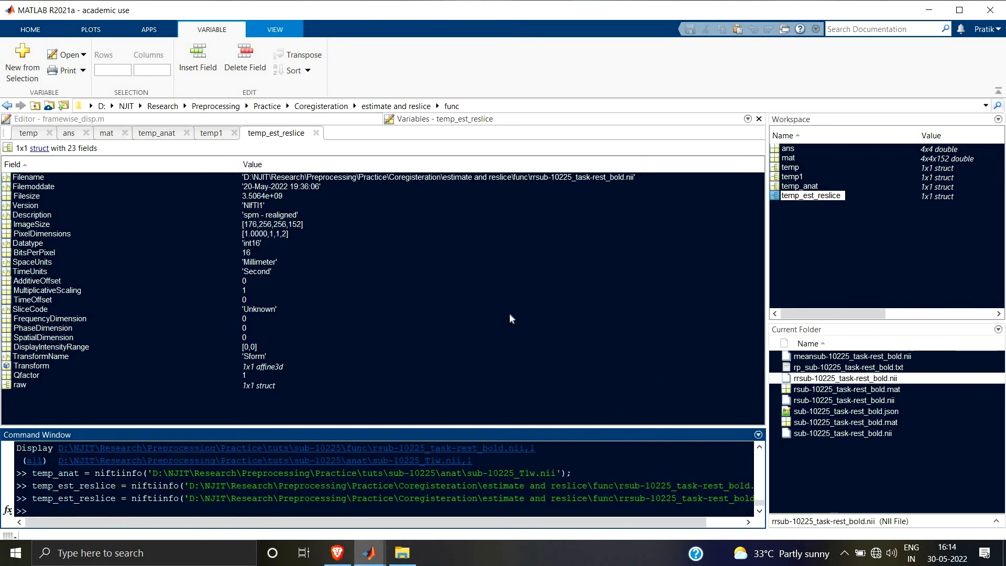
- Examine the ImageSize field of temp_est_reslice, and enlarge the Command Window to review the earlier transform matrix output
double_click(280, 226)
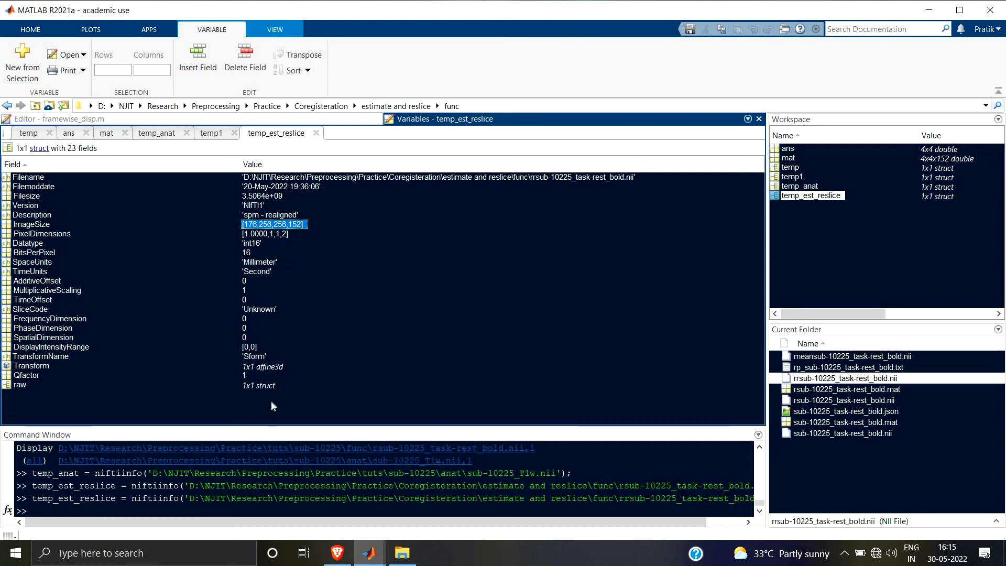
left_click_drag(271, 427, 283, 352)
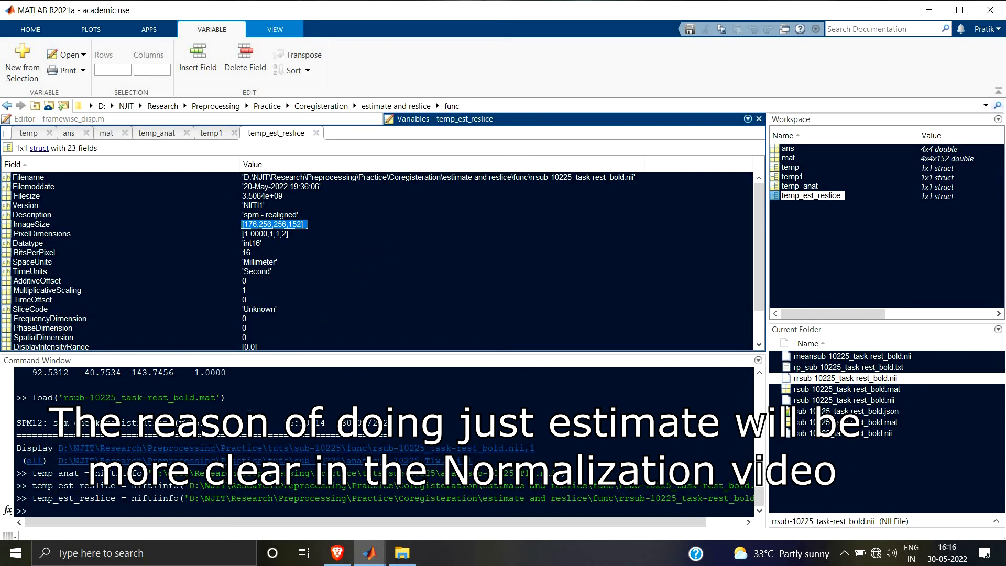
scroll(239, 407, "up", 2)
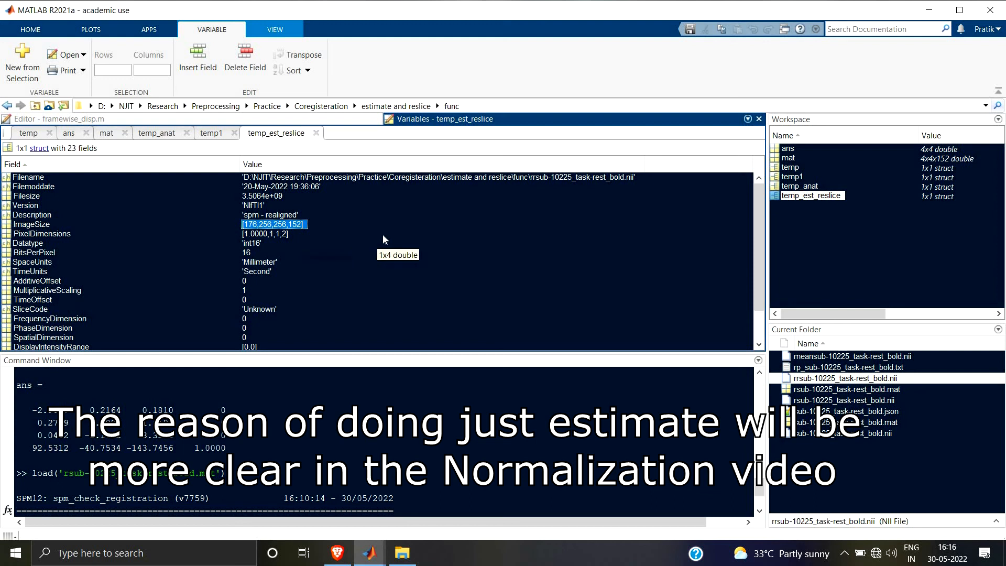
scroll(313, 232, "down", 2)
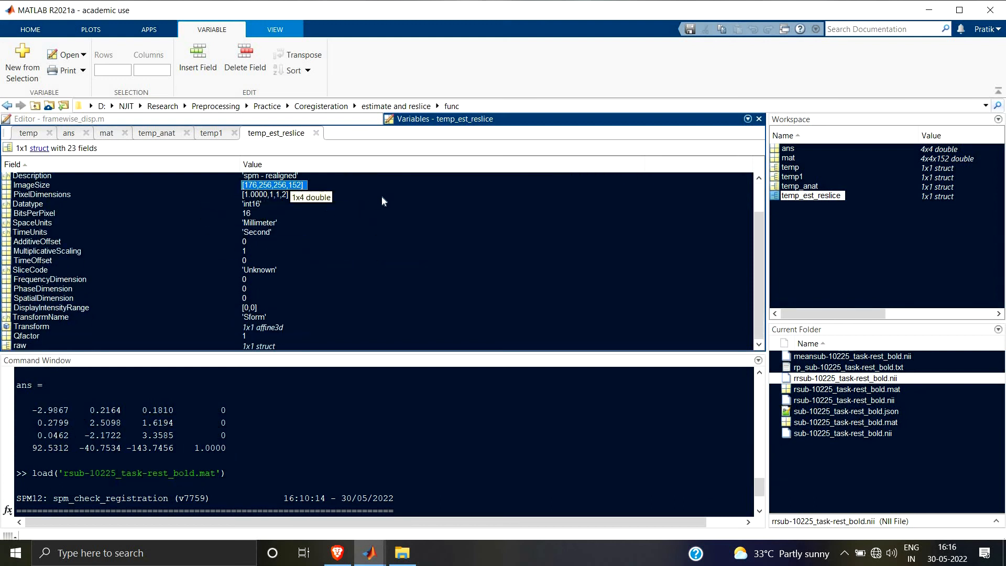
- Change the current folder to Practice\Coregisteration\only reslice\func
left_click(331, 107)
double_click(813, 379)
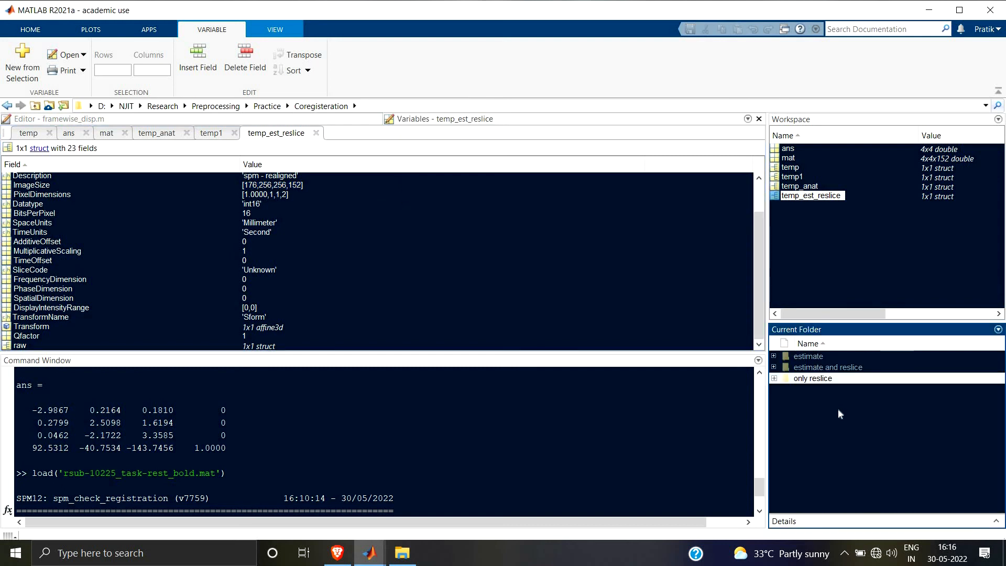
left_click(812, 371)
double_click(811, 371)
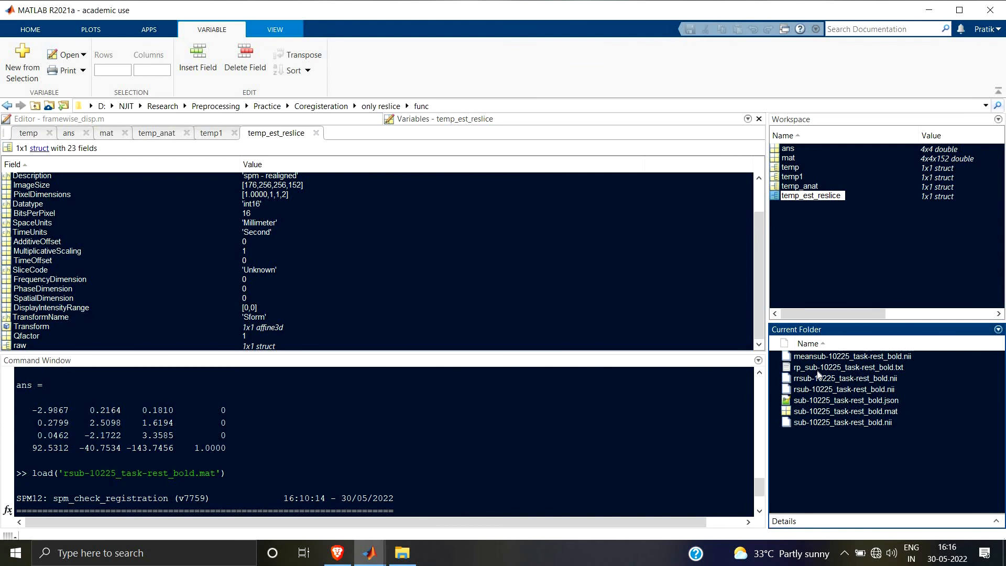
scroll(461, 477, "down", 2)
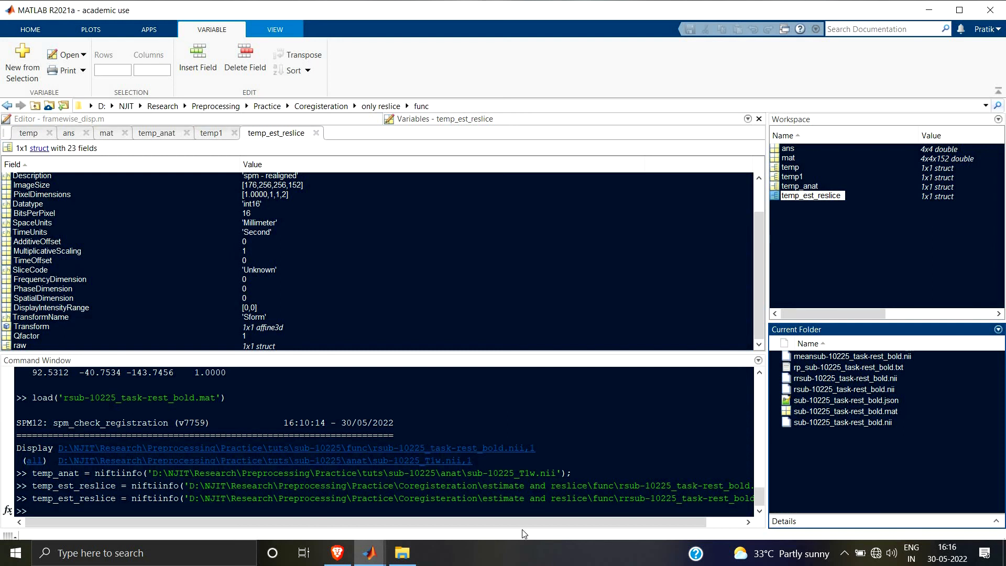
- Switch to the SPM12 windows, start Check Reg, and select rrsub-10225_task-rest_bold.nii,1 from the only reslice\func folder
left_click(369, 552)
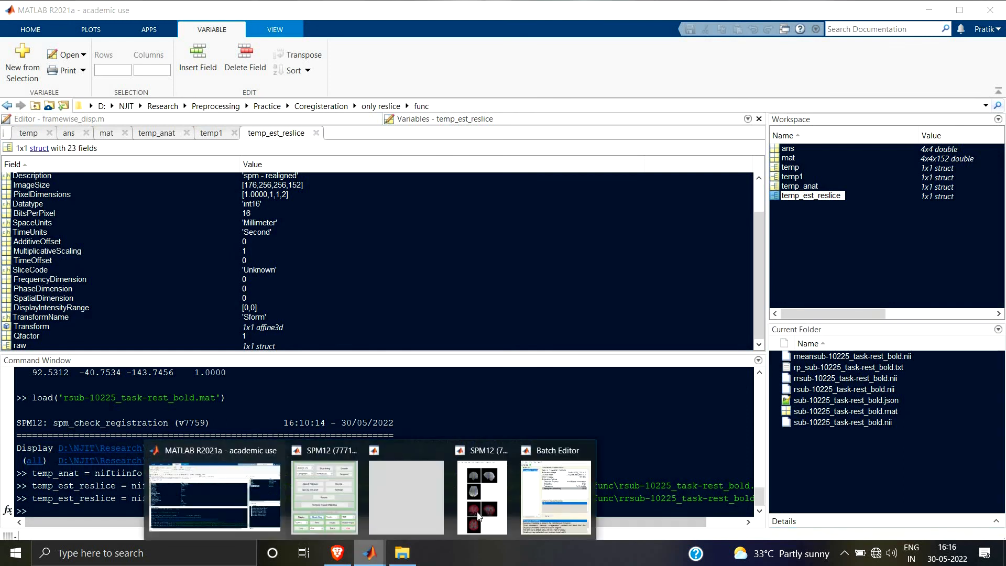
left_click(481, 497)
left_click(370, 553)
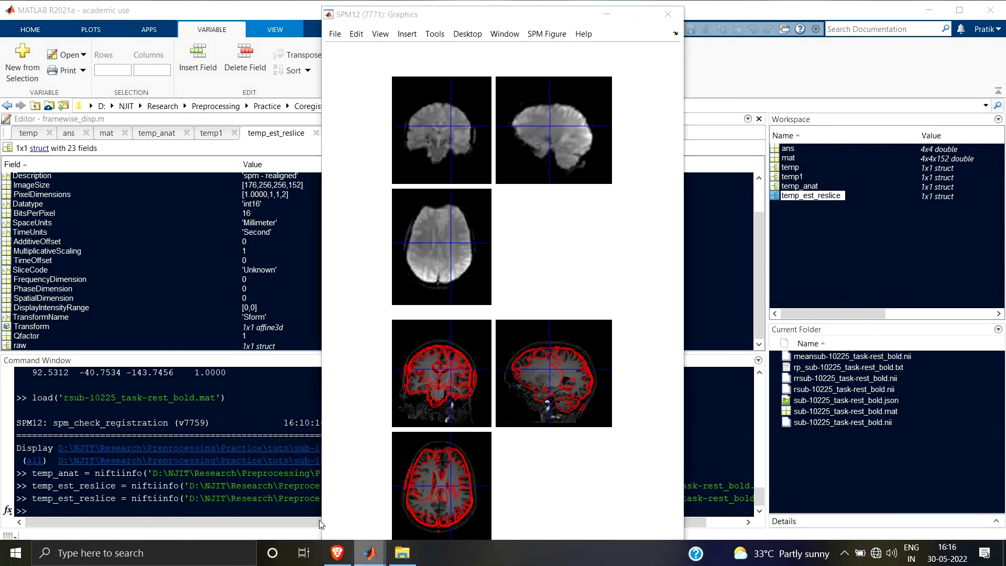
left_click(335, 511)
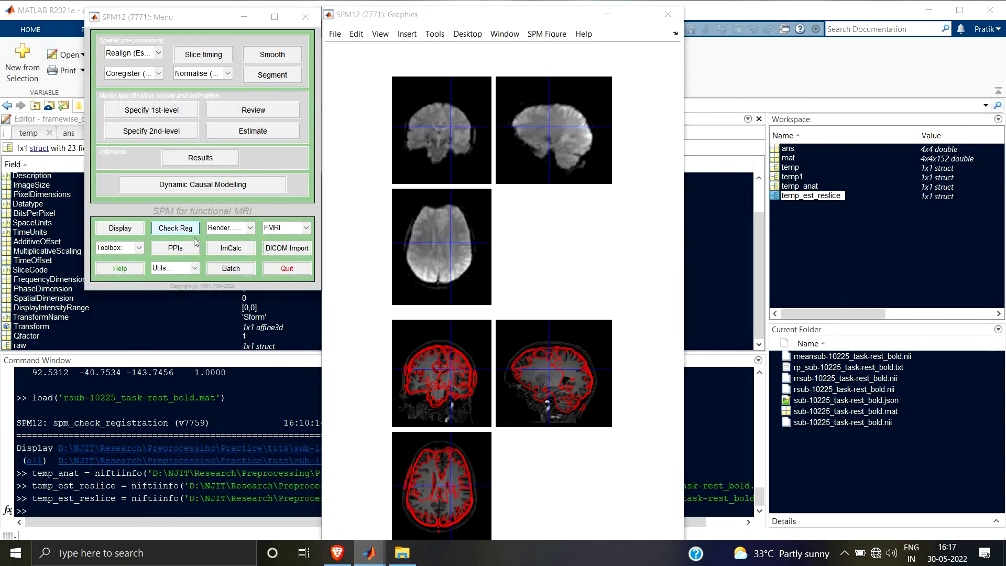
left_click(176, 228)
double_click(390, 233)
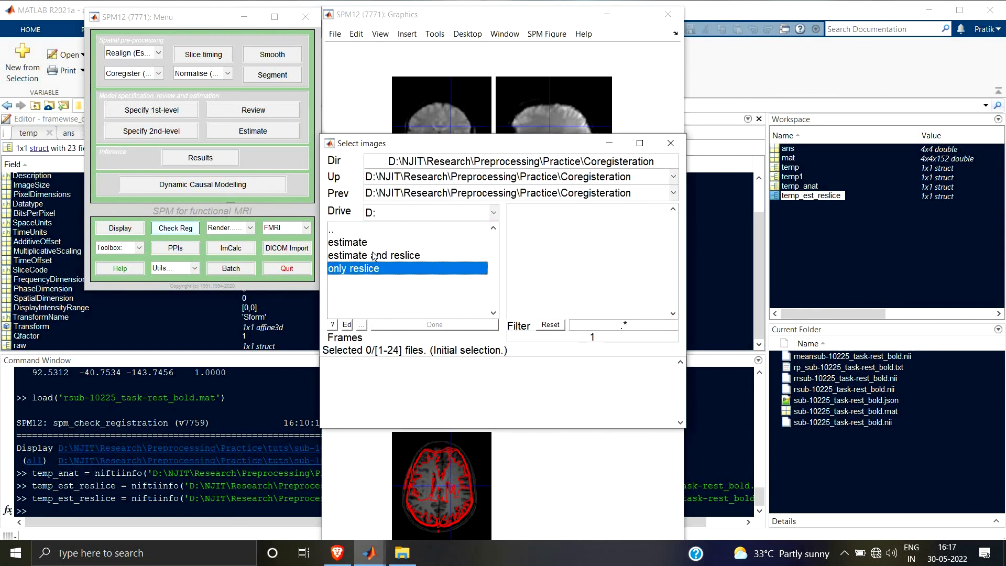
double_click(375, 231)
double_click(368, 242)
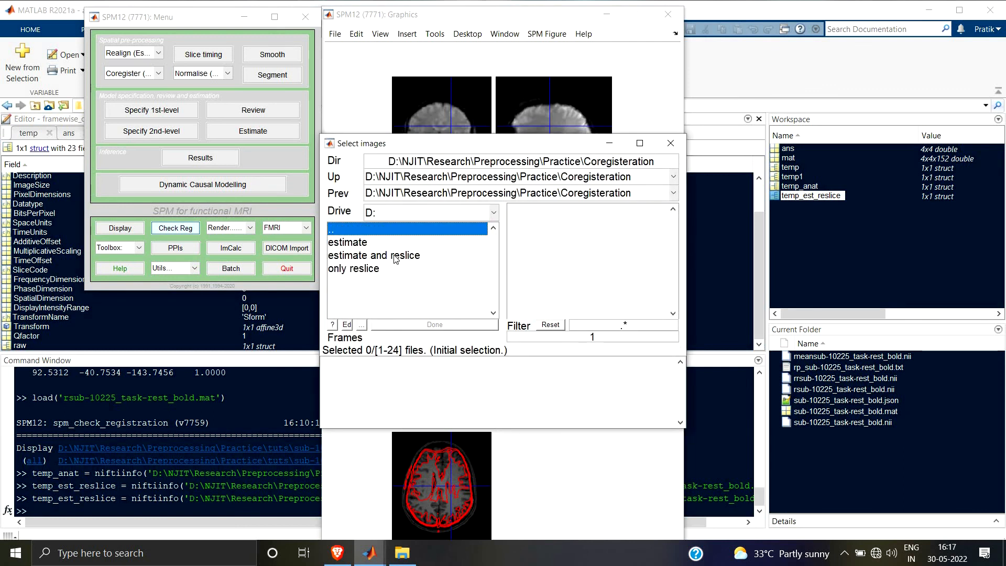
double_click(346, 268)
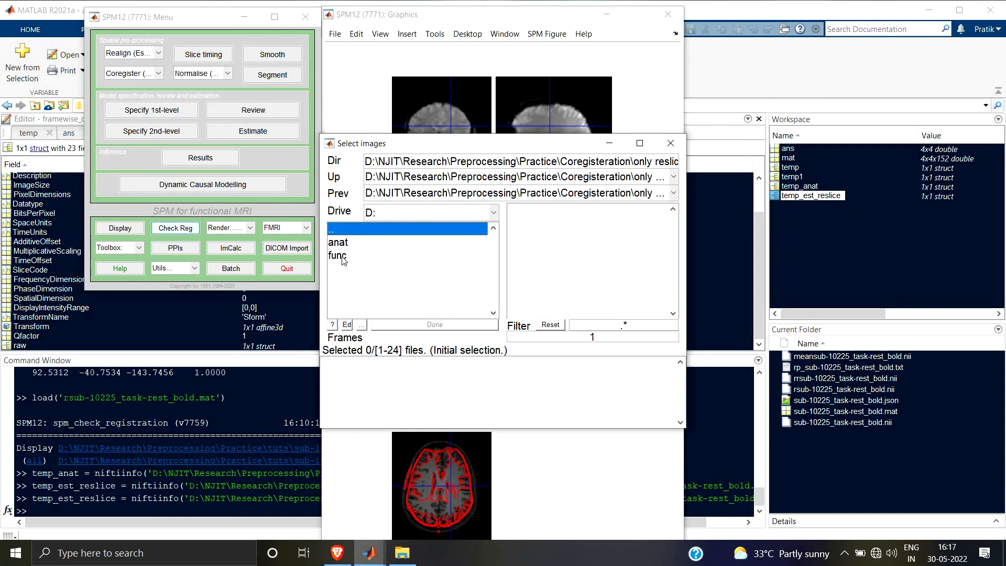
double_click(369, 255)
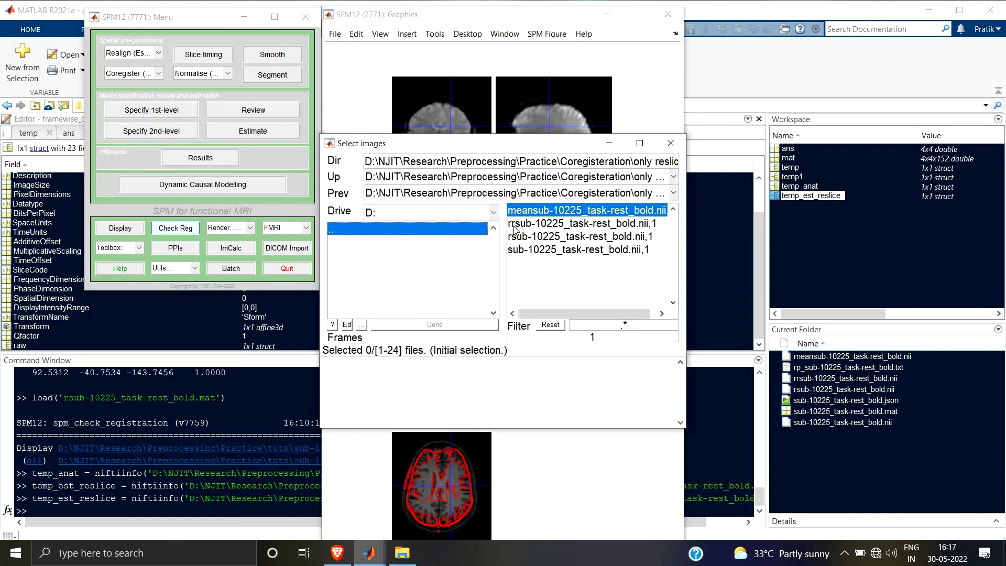
double_click(522, 226)
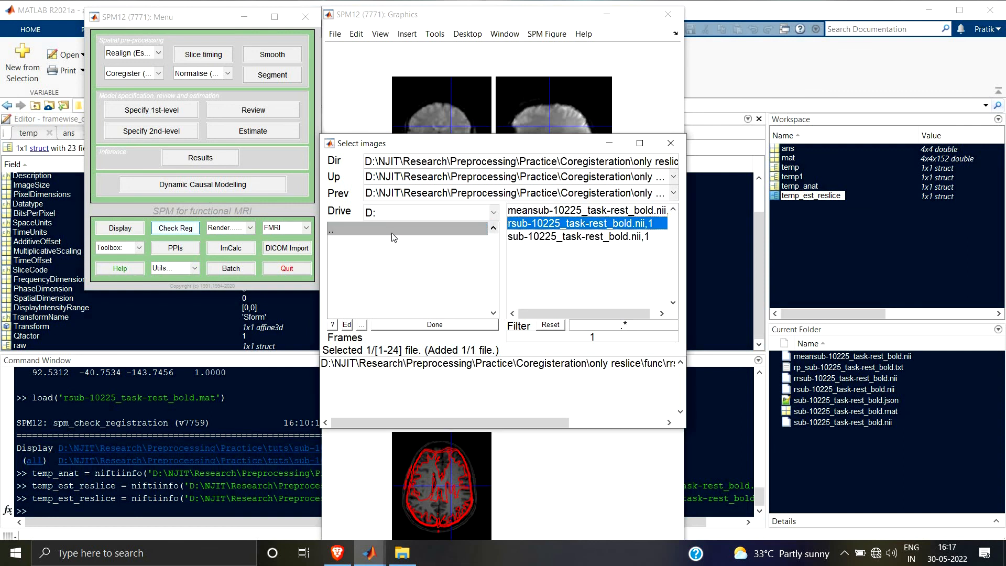
- Add the anatomical image from the only reslice\anat folder and display both selected images for the registration check
double_click(393, 232)
double_click(370, 241)
left_click(555, 210)
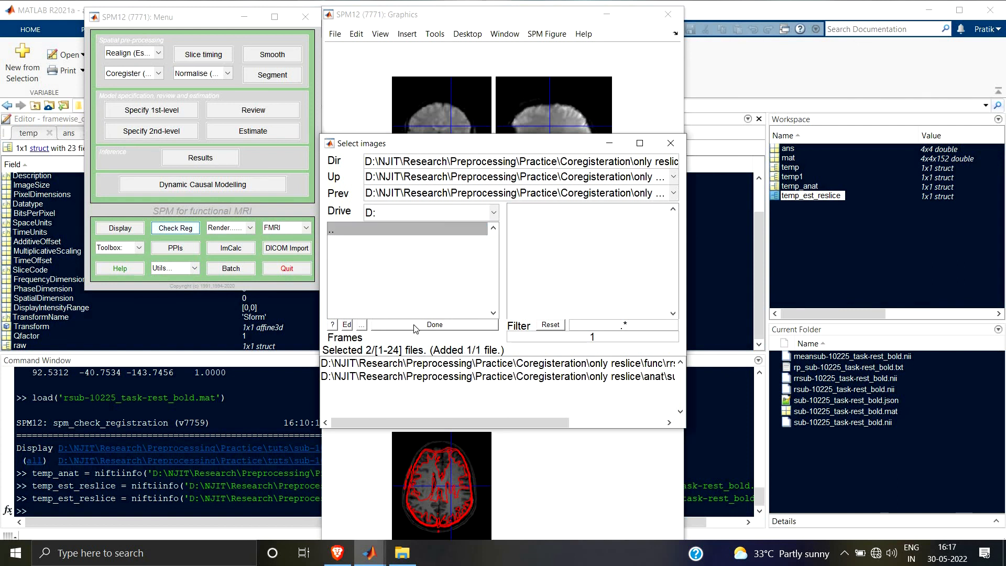
left_click(435, 324)
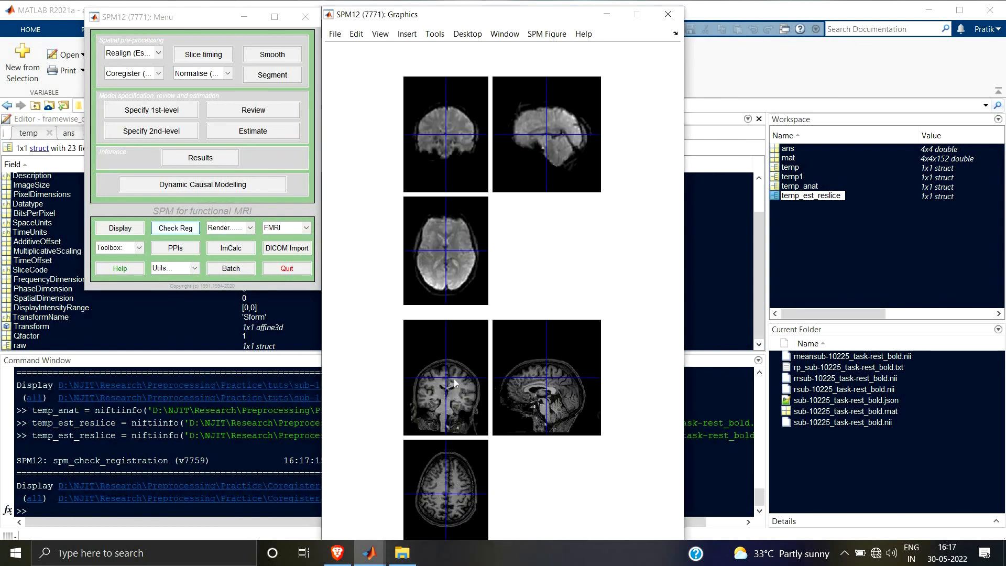
- Overlay the anatomical image's contours on the resliced functional image
right_click(454, 378)
mouse_move(523, 457)
mouse_move(595, 457)
left_click(652, 470)
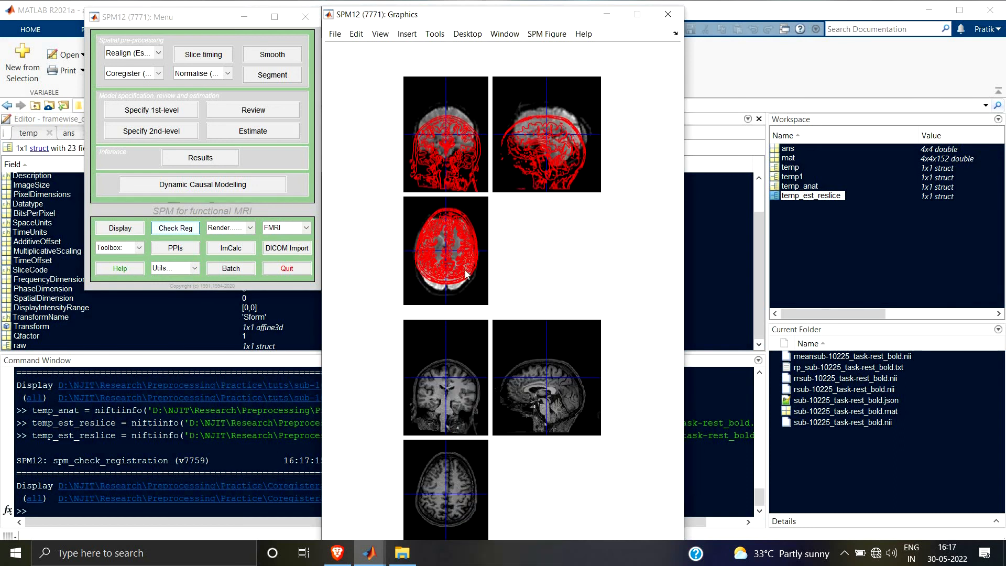
- Check the contour alignment at other crosshair positions in the anatomical image and view the available Coregister options
left_click(457, 393)
left_click(559, 400)
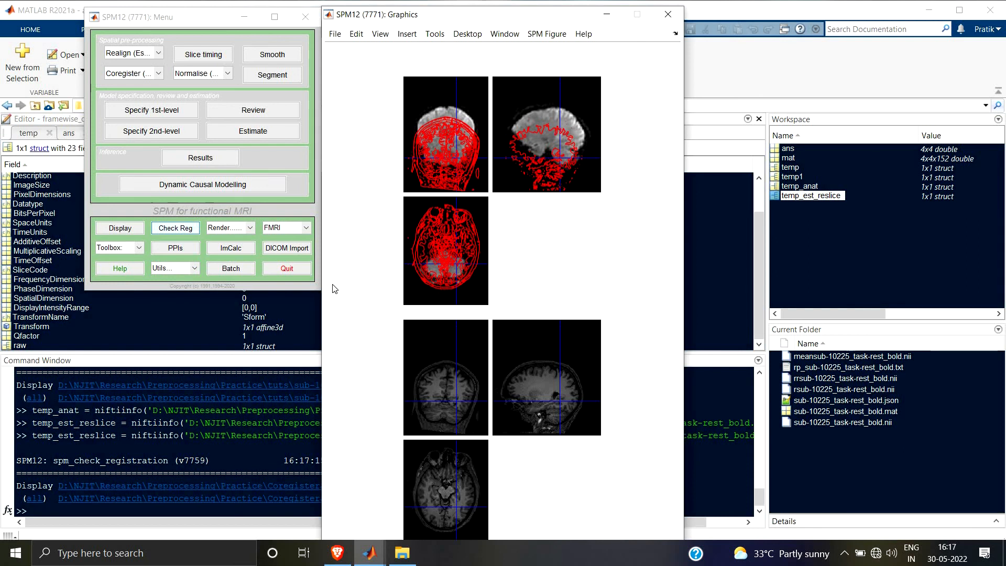
left_click(158, 72)
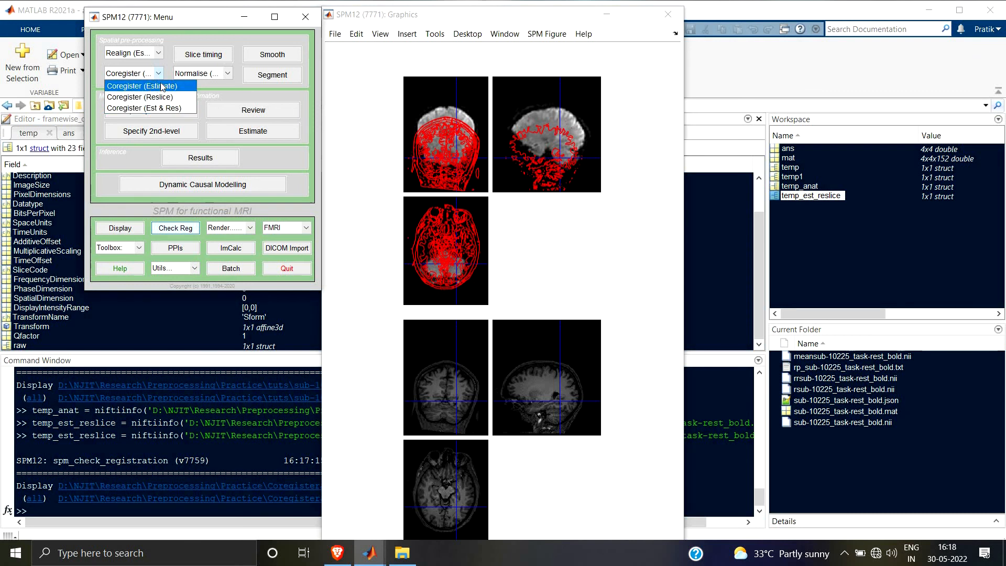
- Switch to the main MATLAB window and change the current folder to Practice\tuts\sub-10225\func
left_click(115, 510)
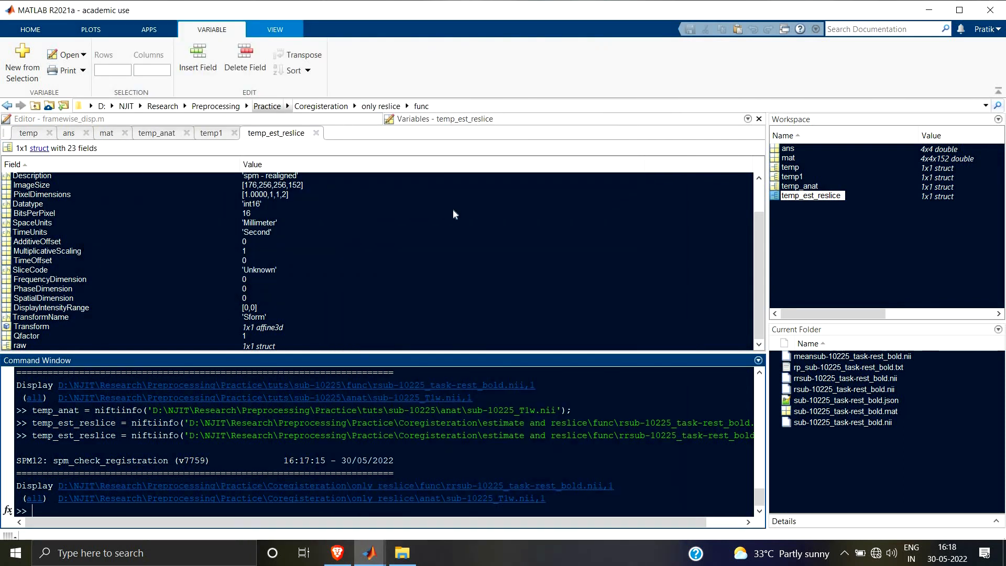
double_click(796, 441)
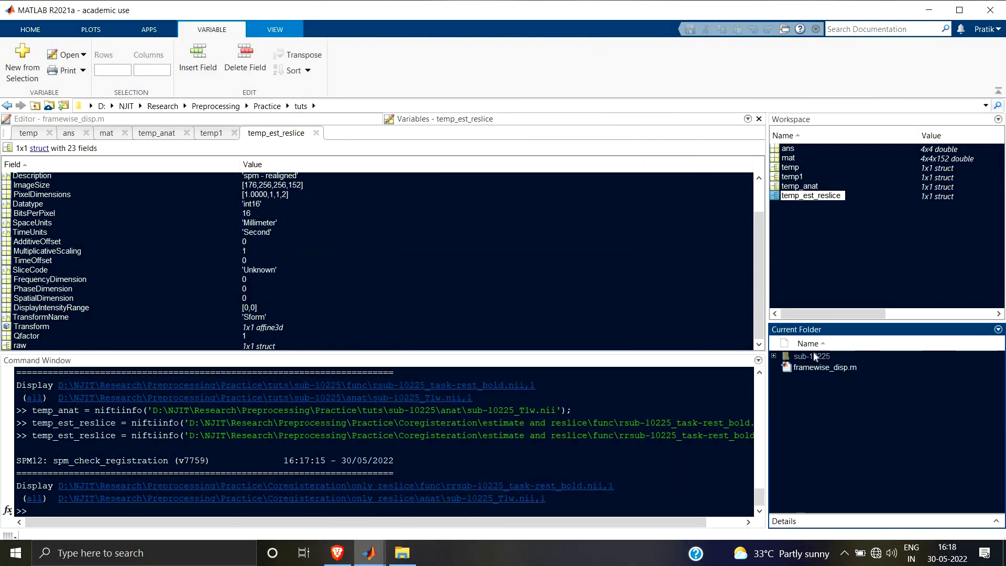
double_click(813, 357)
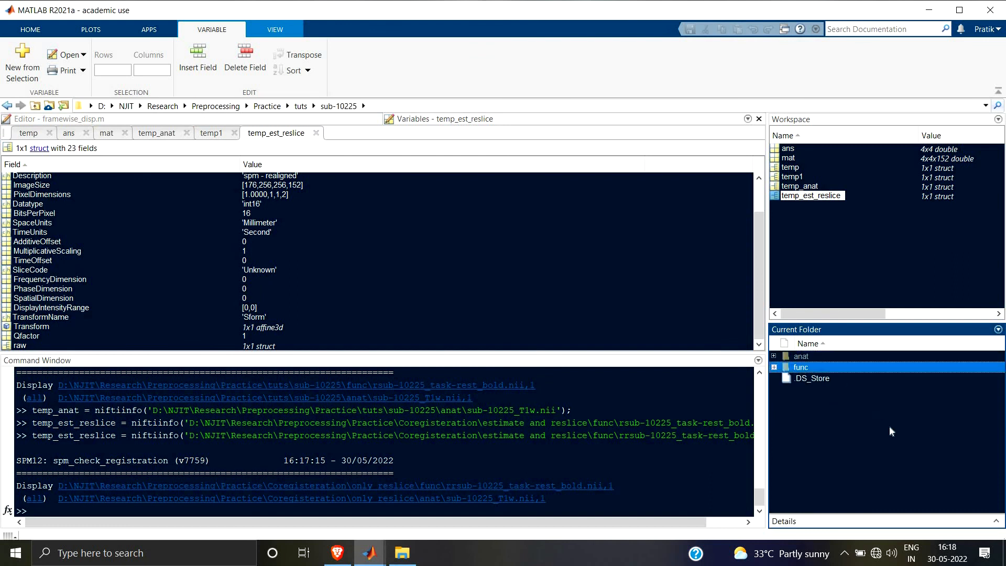
key("Return")
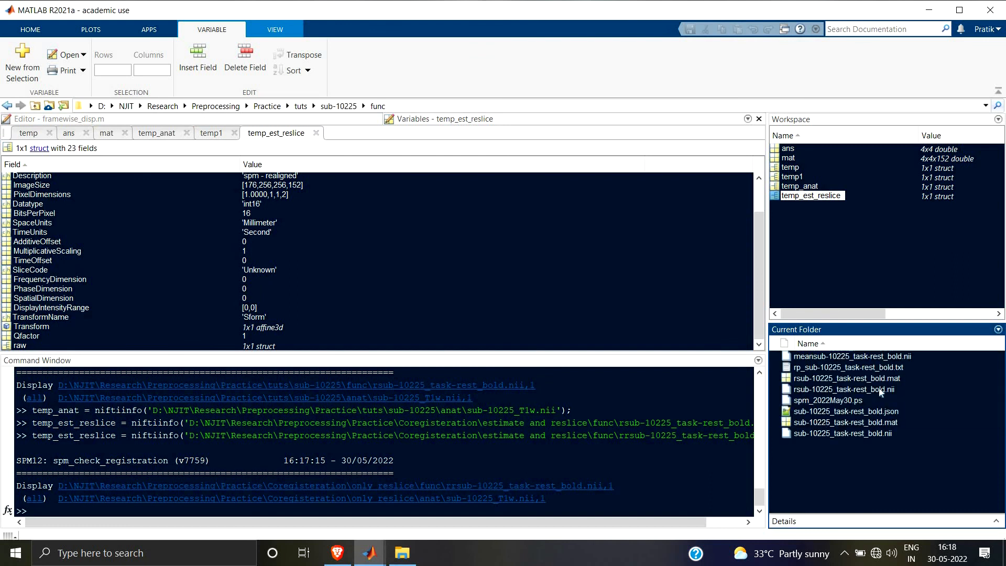